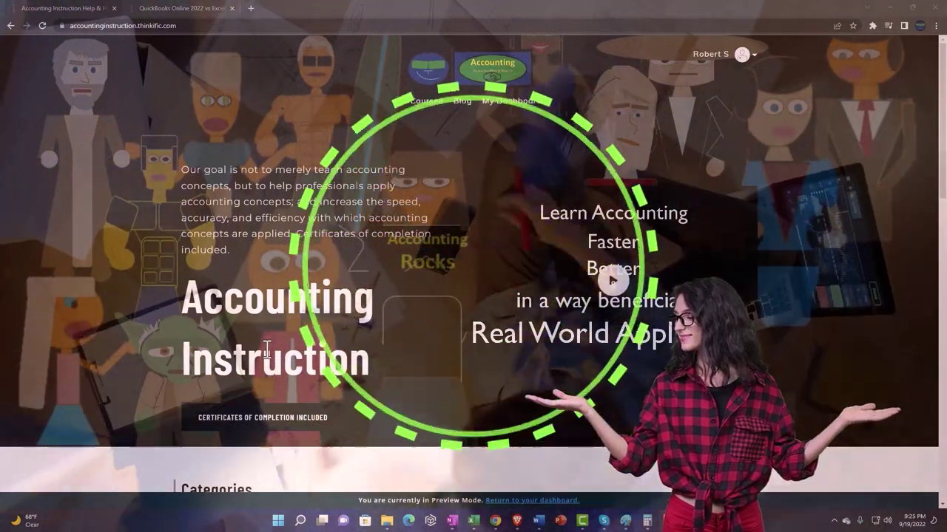
- Browse the course categories on the Accounting Instruction site and the lesson sections of the QuickBooks Online 2022 course
scroll(129, 407, "down", 4)
scroll(130, 405, "down", 3)
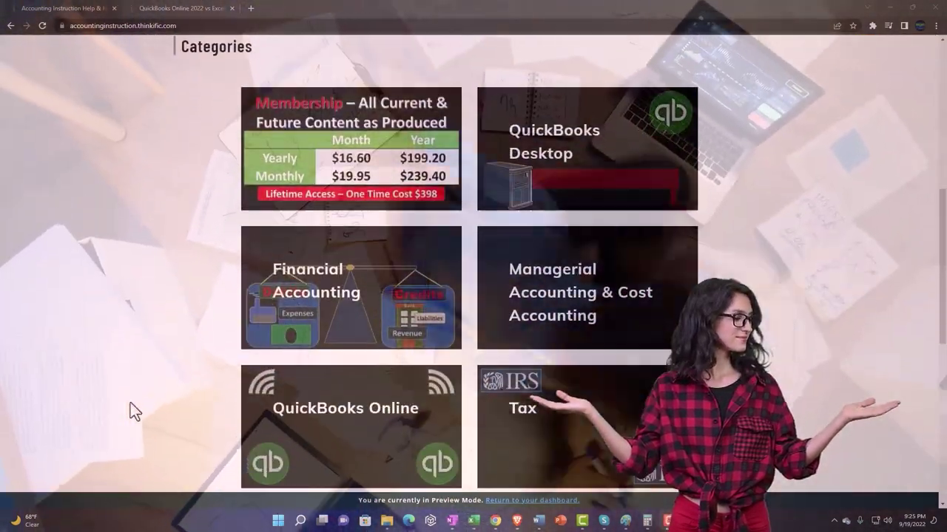
scroll(130, 411, "down", 5)
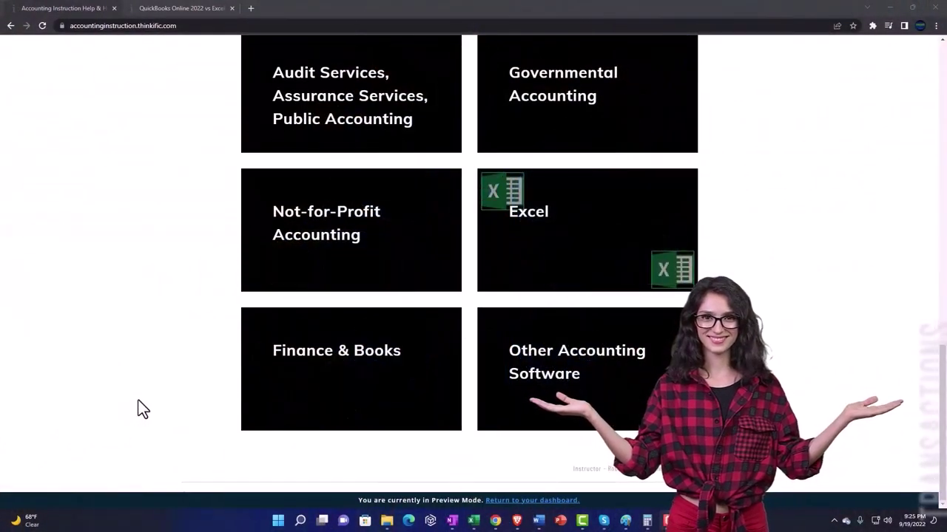
left_click(169, 9)
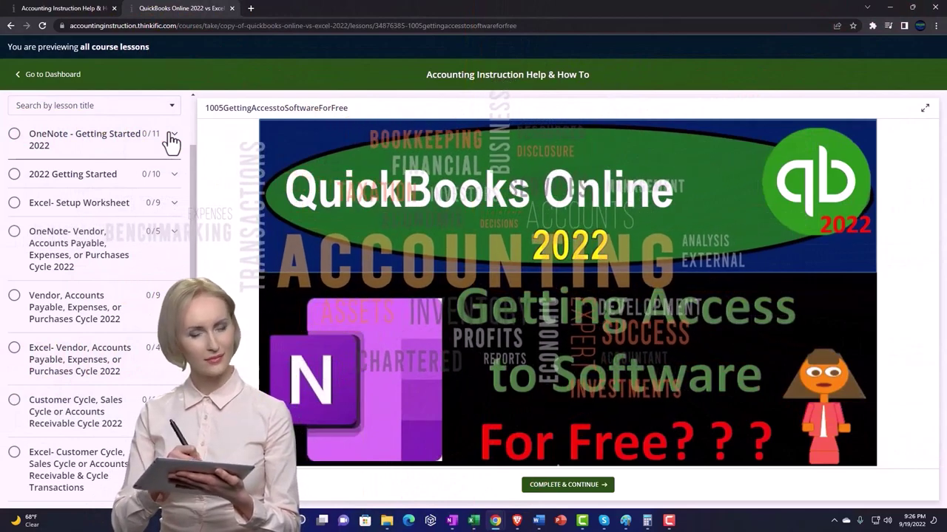
left_click(171, 139)
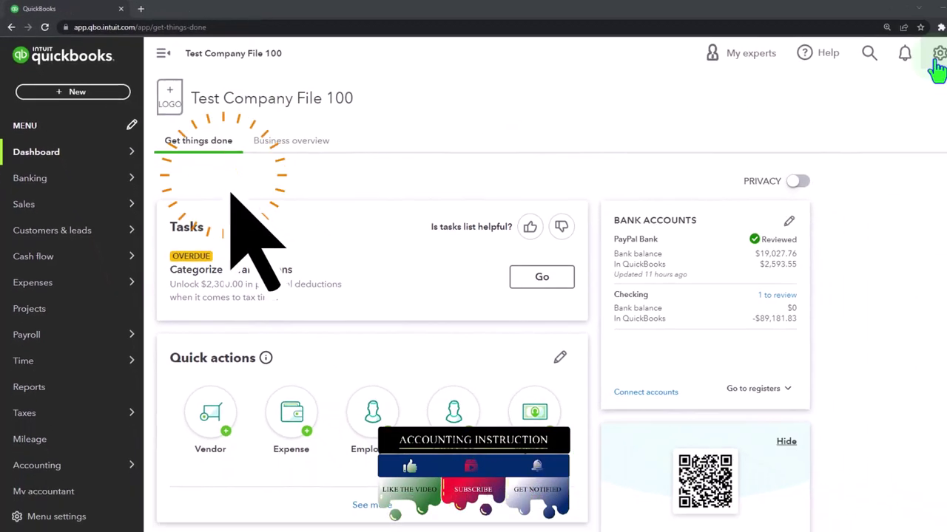
- Check in the company settings whether the file is in Accountant view or Business view
left_click(938, 55)
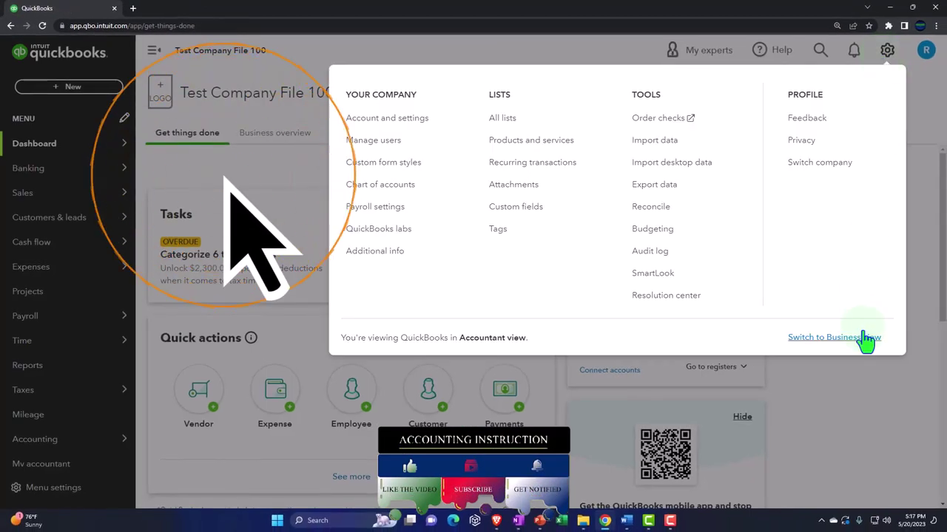
left_click(857, 382)
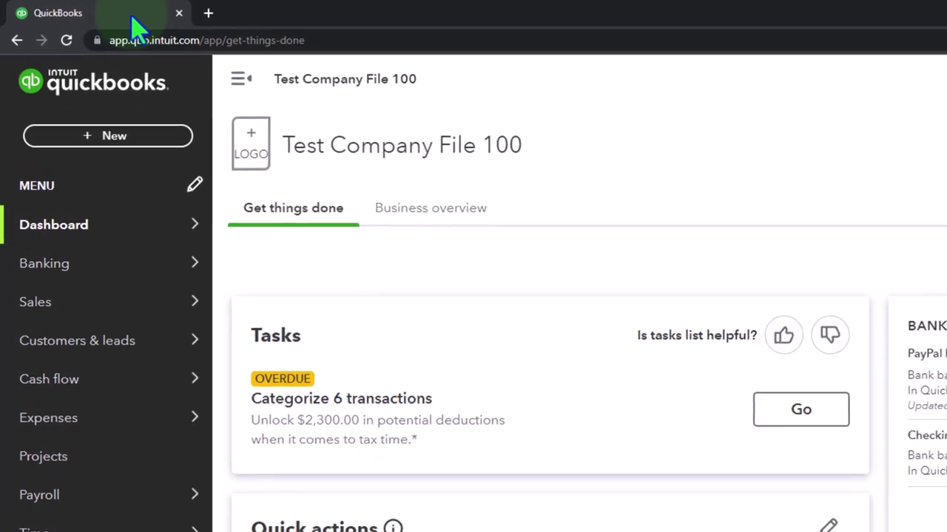
- Duplicate the company file's browser tab twice to have three tabs open
right_click(133, 19)
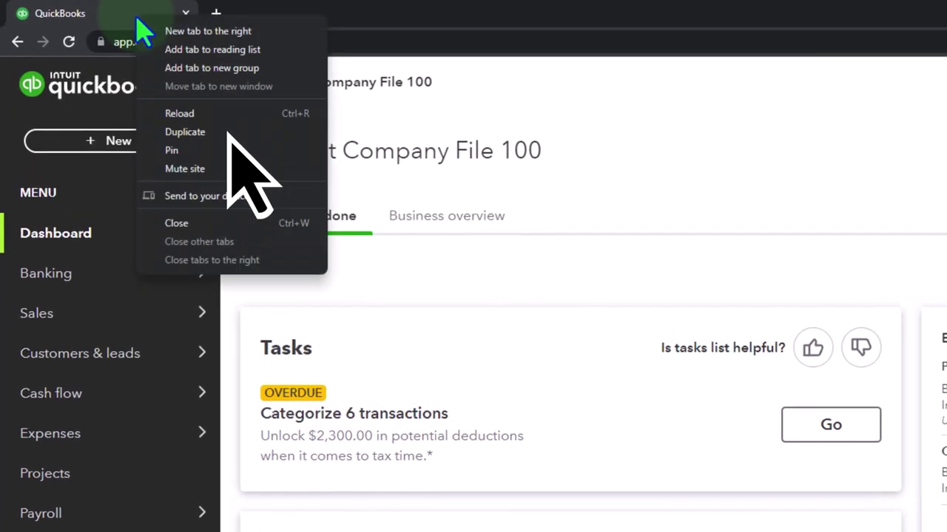
left_click(222, 131)
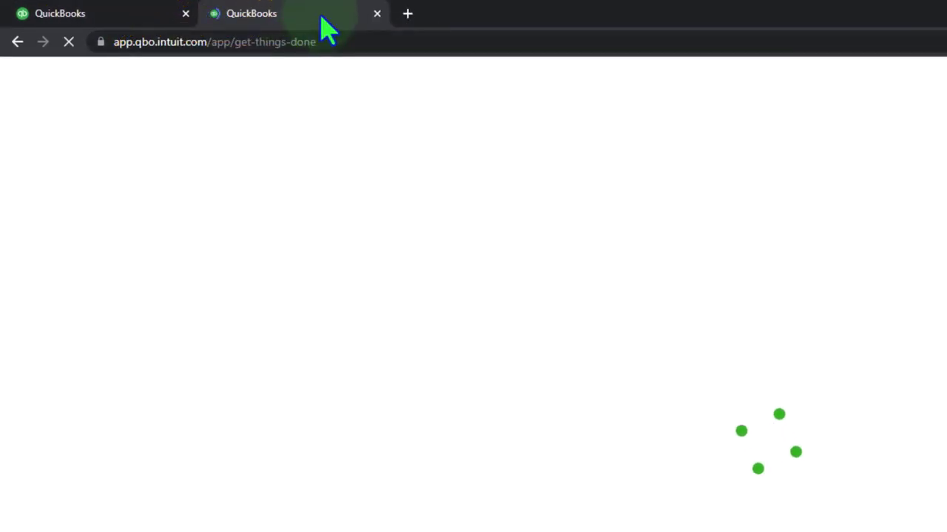
right_click(320, 15)
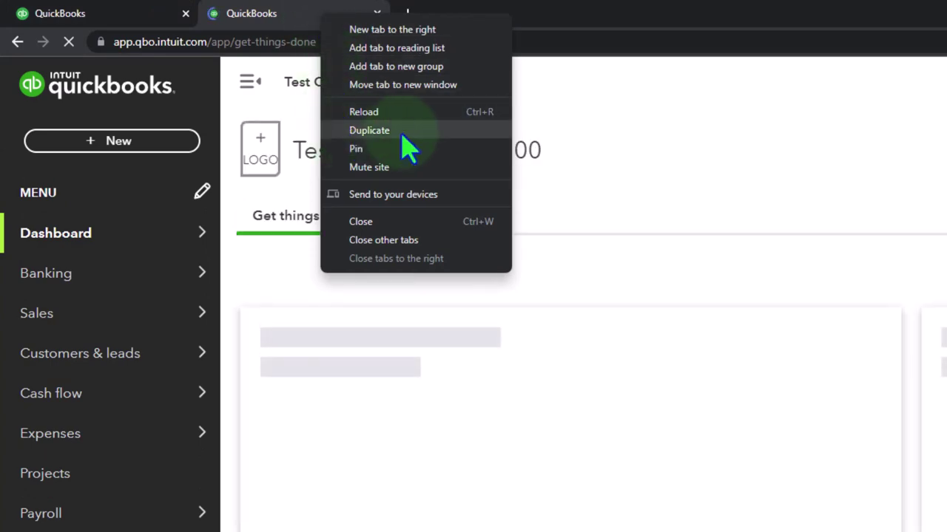
left_click(409, 151)
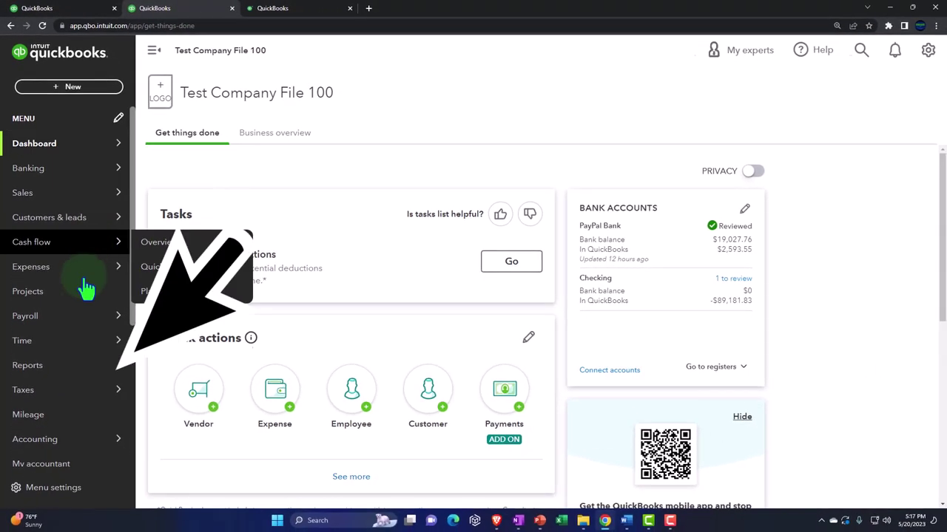
- Open the favorite Balance Sheet report in the second browser tab and the Profit and Loss report in the third
left_click(59, 375)
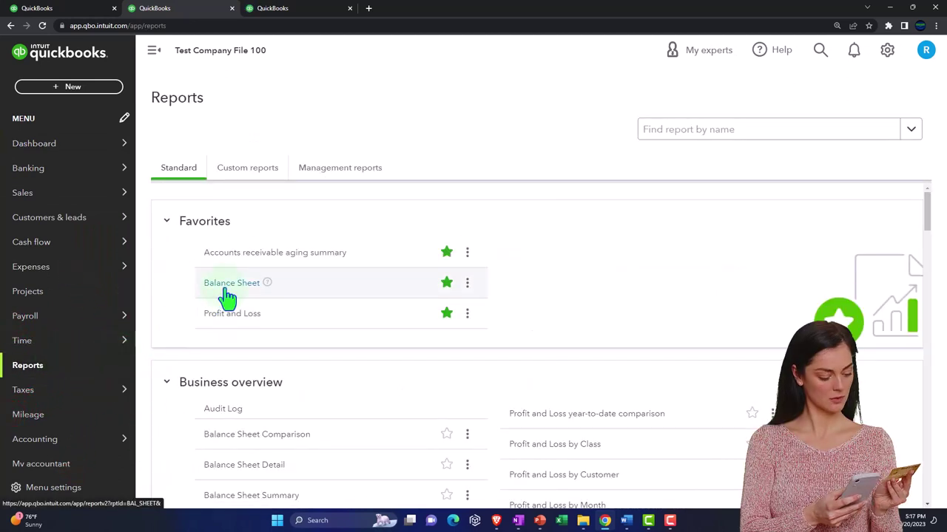
left_click(228, 296)
left_click(325, 14)
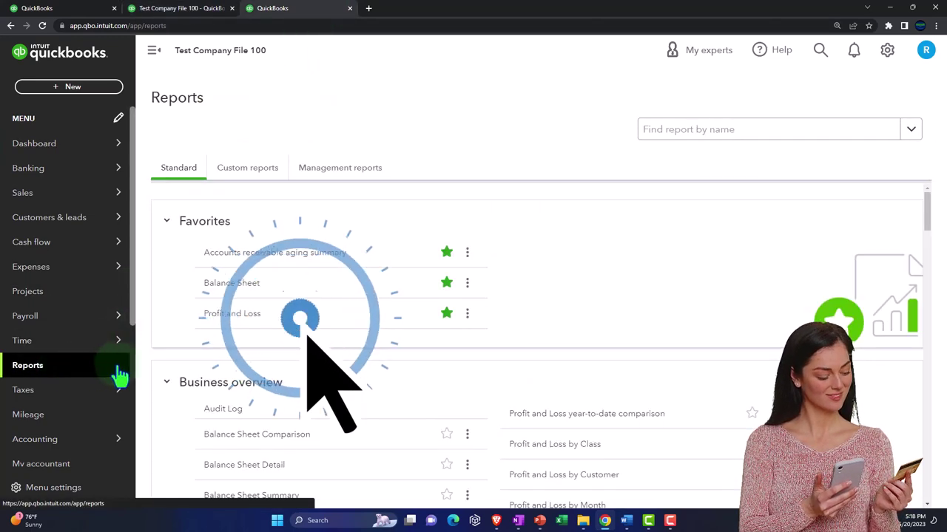
left_click(220, 317)
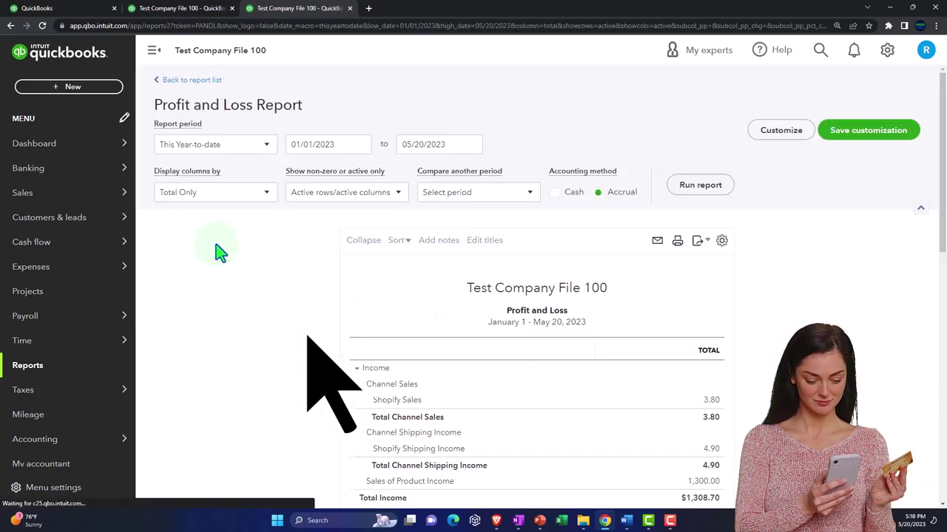
- Collapse the navigation menu and run the Profit and Loss report for 01/01/2023 to 12/31/2023
scroll(192, 148, "down", 2)
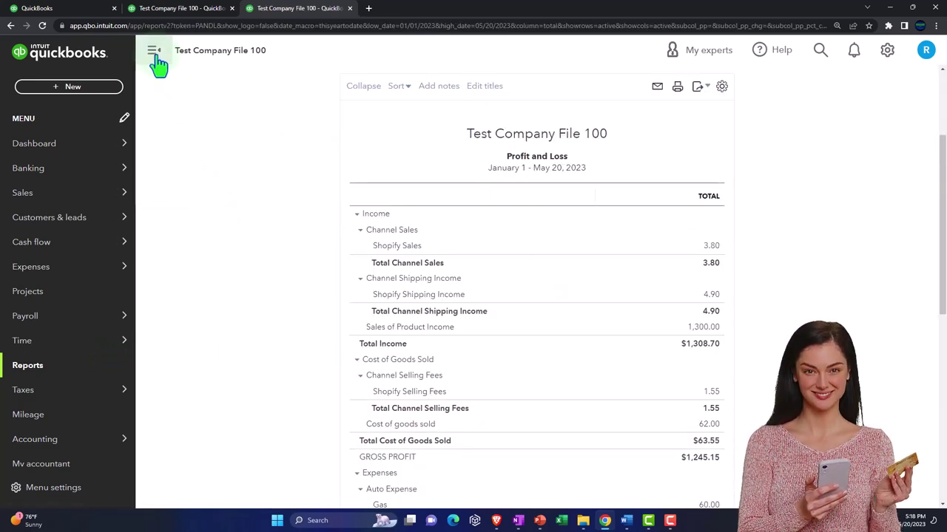
left_click(153, 52)
scroll(133, 192, "up", 3)
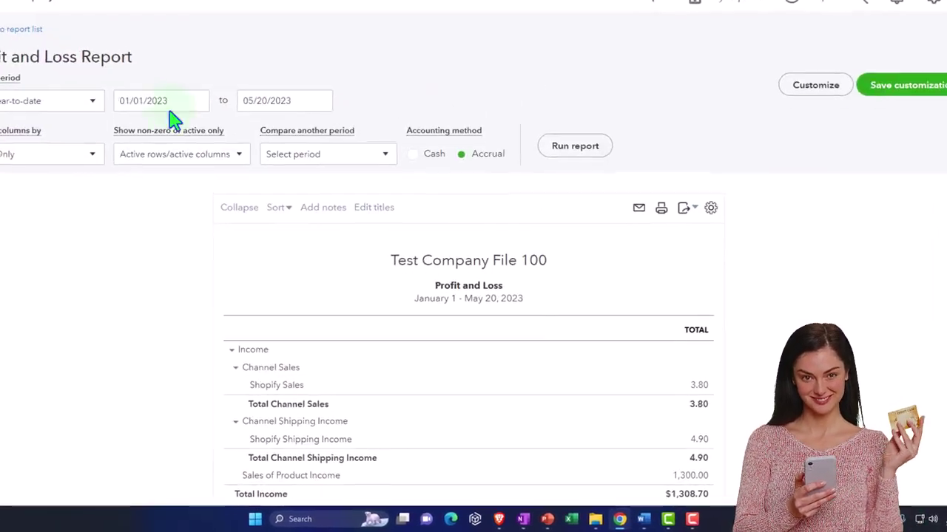
left_click(182, 102)
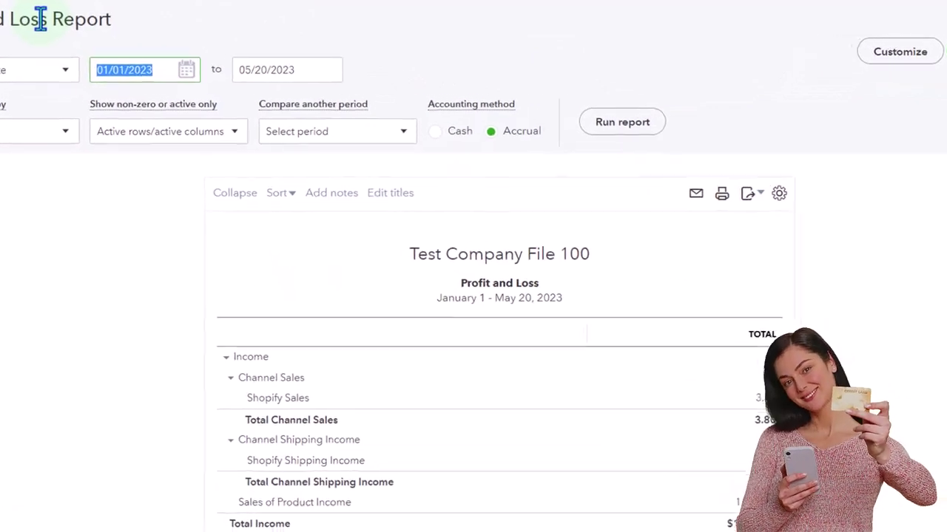
type("01012023")
key("Tab")
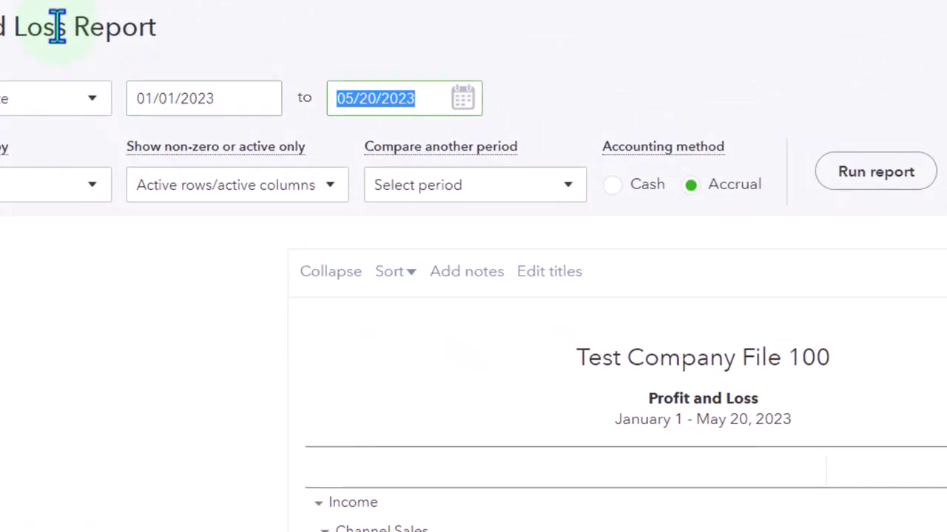
type("12312023")
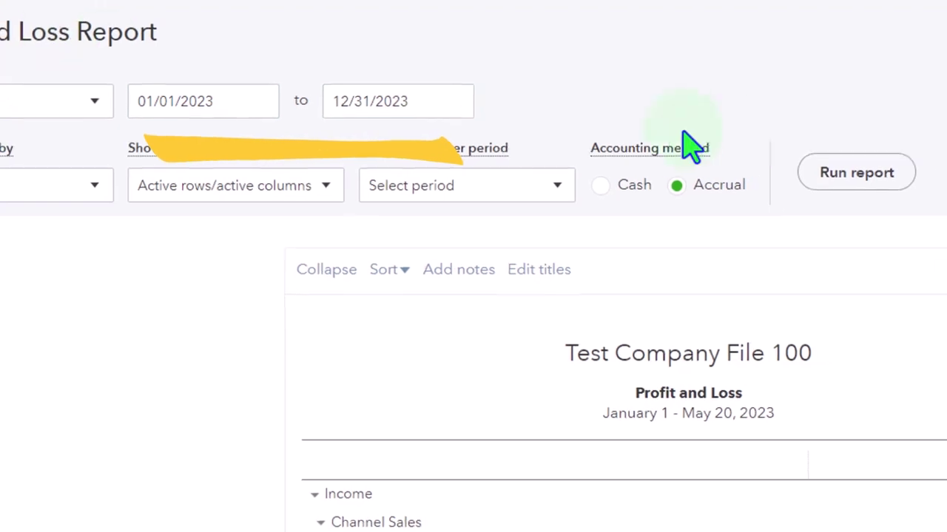
left_click(880, 176)
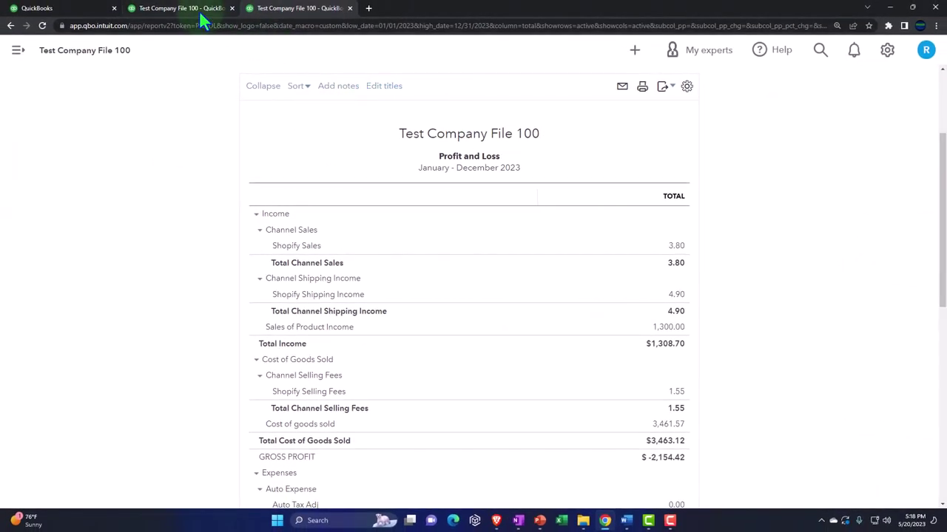
- Collapse the navigation menu in the Balance Sheet tab and run that report for 01/01/2023 to 12/31/2023
left_click(200, 12)
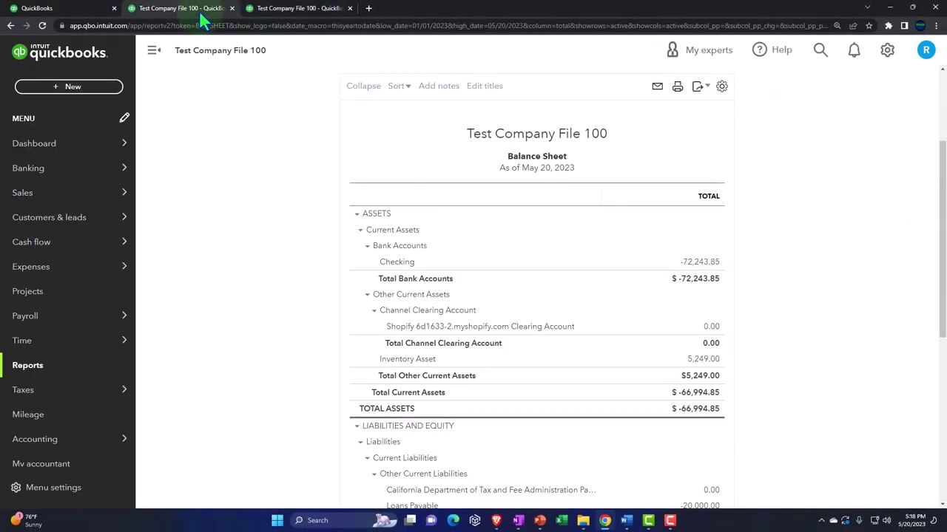
left_click(156, 57)
left_click(196, 145)
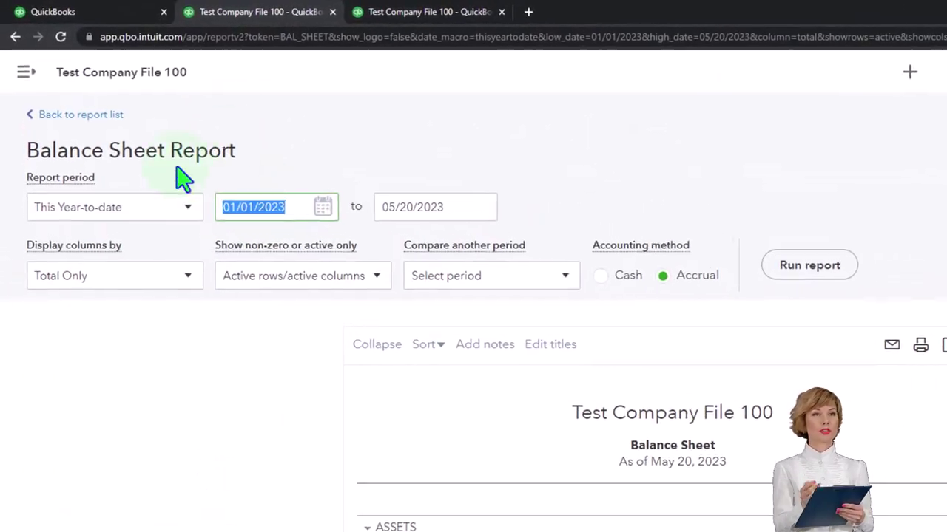
type("023")
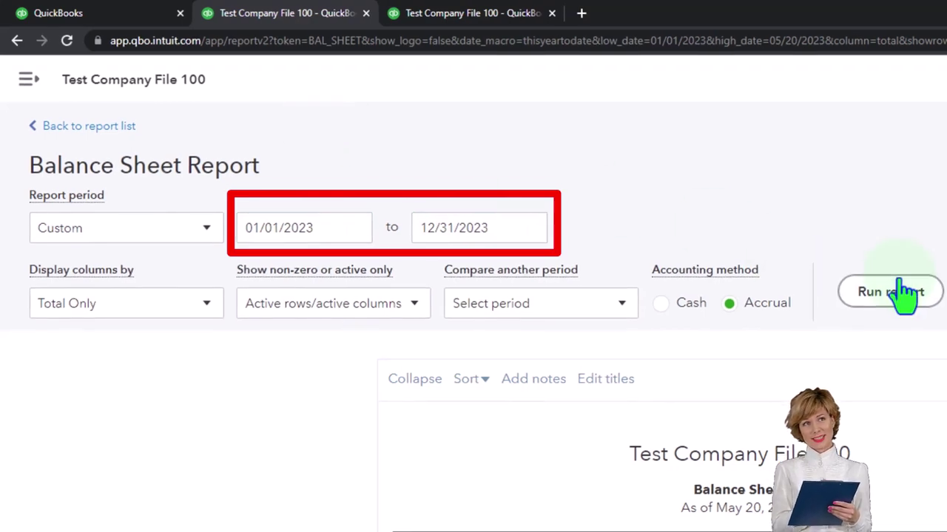
left_click(894, 293)
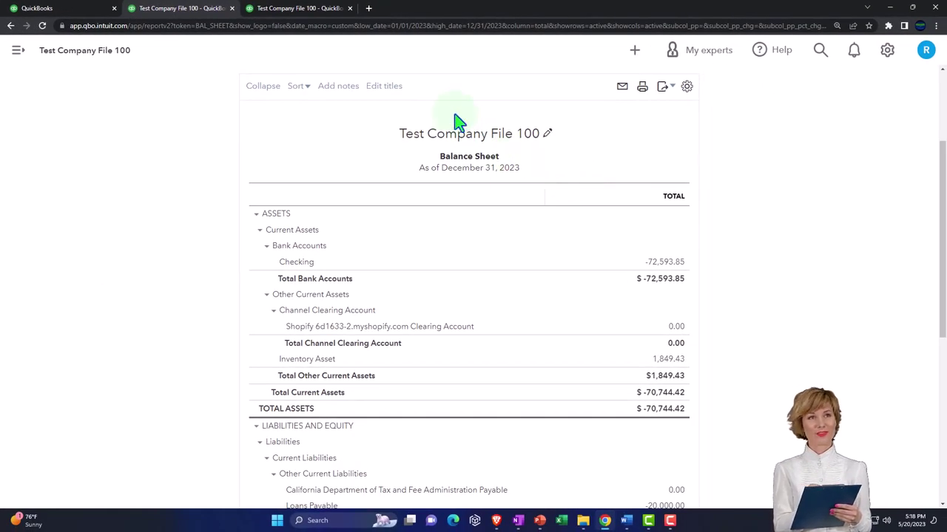
- Return to the Profit and Loss report and run it with its columns displayed by Classes
left_click(321, 14)
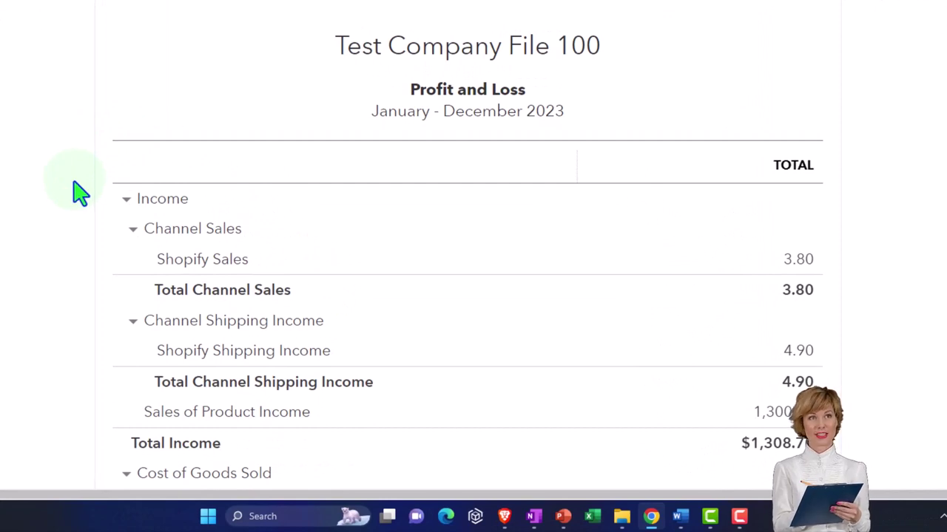
scroll(80, 194, "down", 4)
scroll(80, 193, "down", 3)
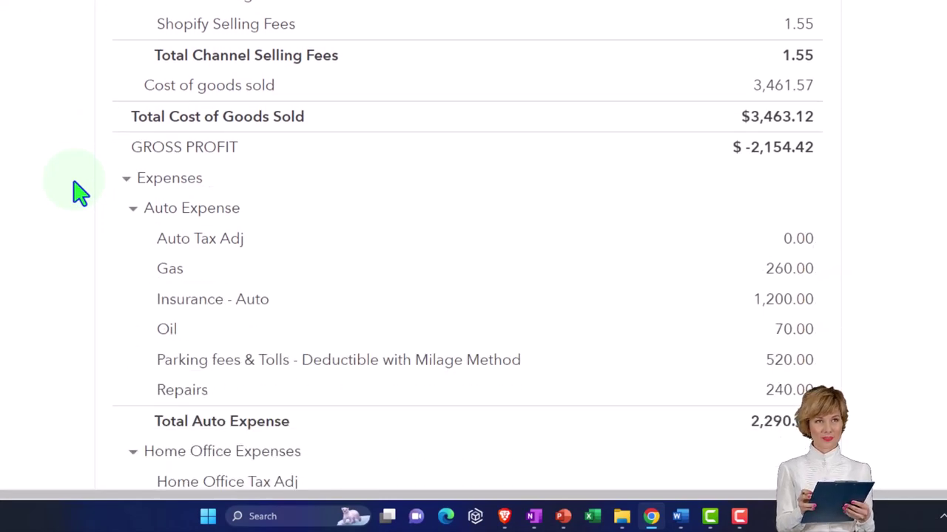
scroll(80, 194, "down", 4)
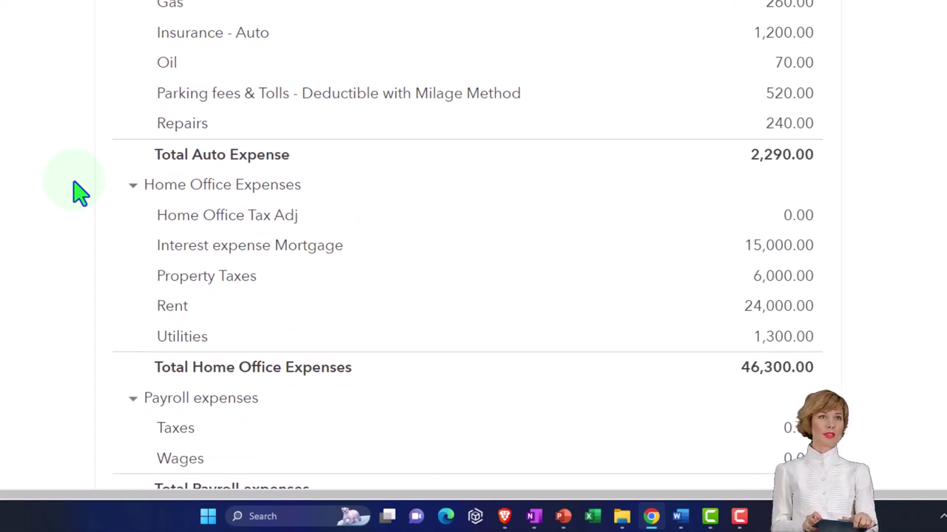
scroll(79, 194, "up", 4)
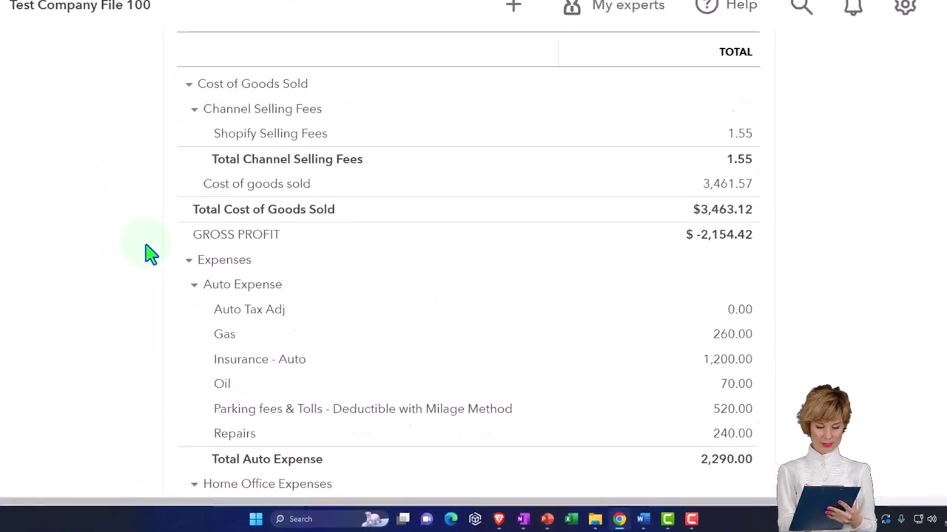
scroll(148, 252, "up", 5)
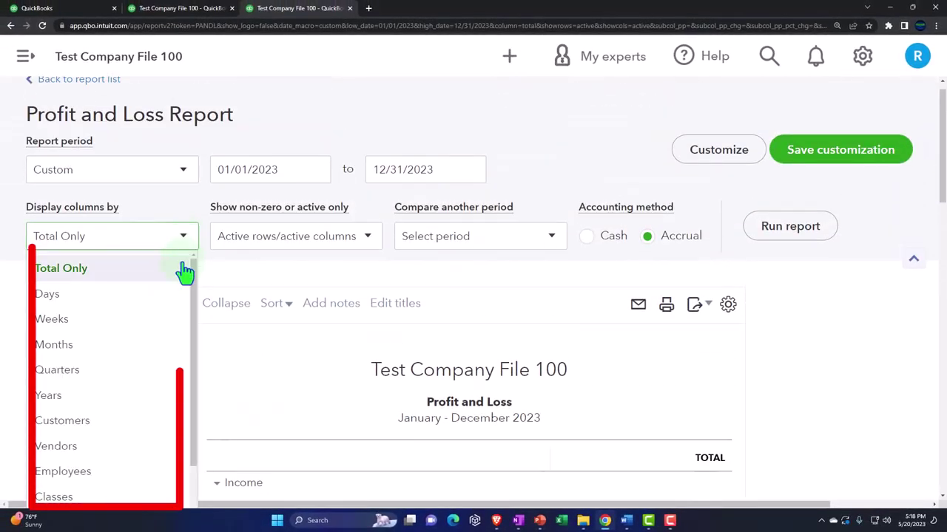
scroll(141, 384, "down", 1)
left_click(124, 449)
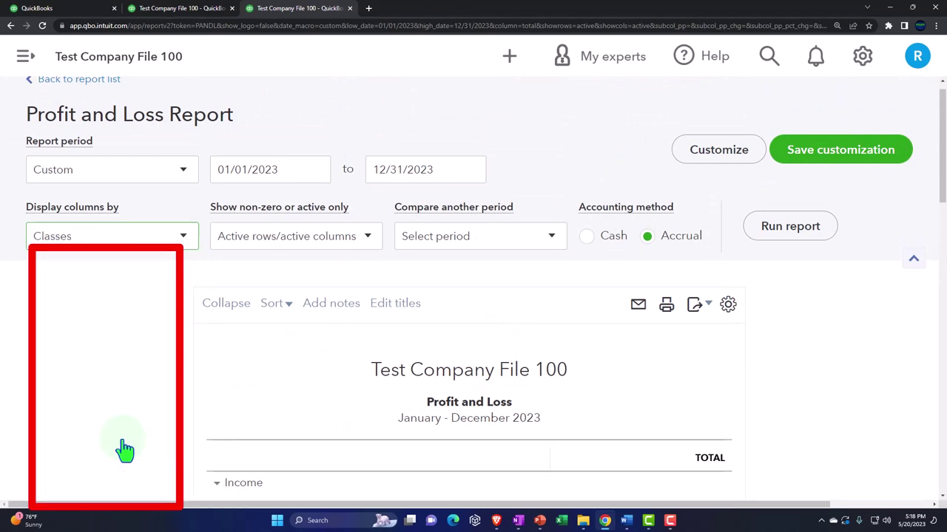
scroll(812, 281, "down", 3)
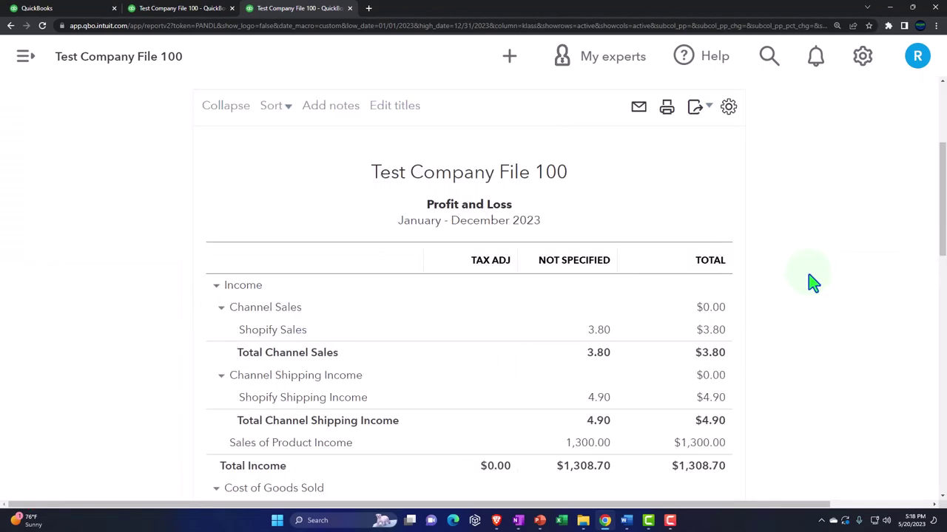
- Examine the Auto Tax Adj and Home Office Tax Adj lines across the Tax Adj, Not Specified and Total columns
scroll(811, 281, "down", 2)
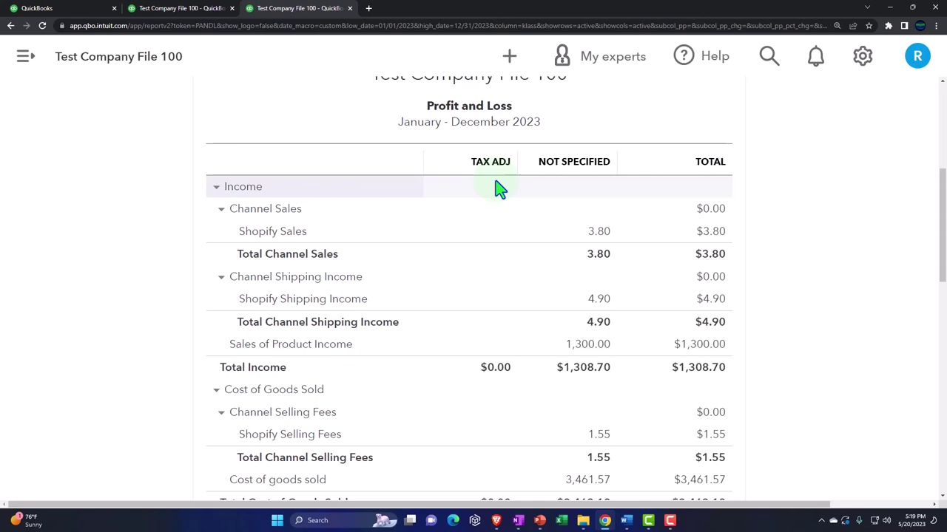
scroll(499, 187, "down", 4)
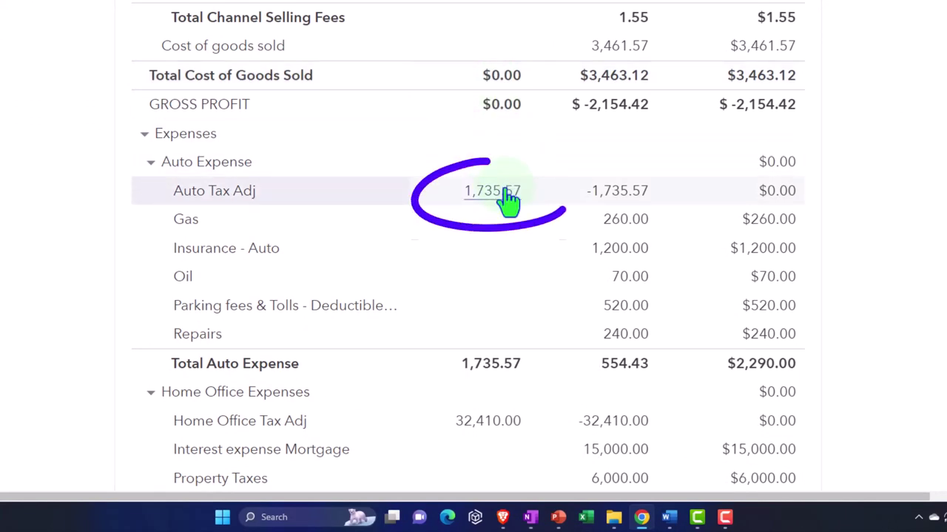
scroll(509, 200, "down", 4)
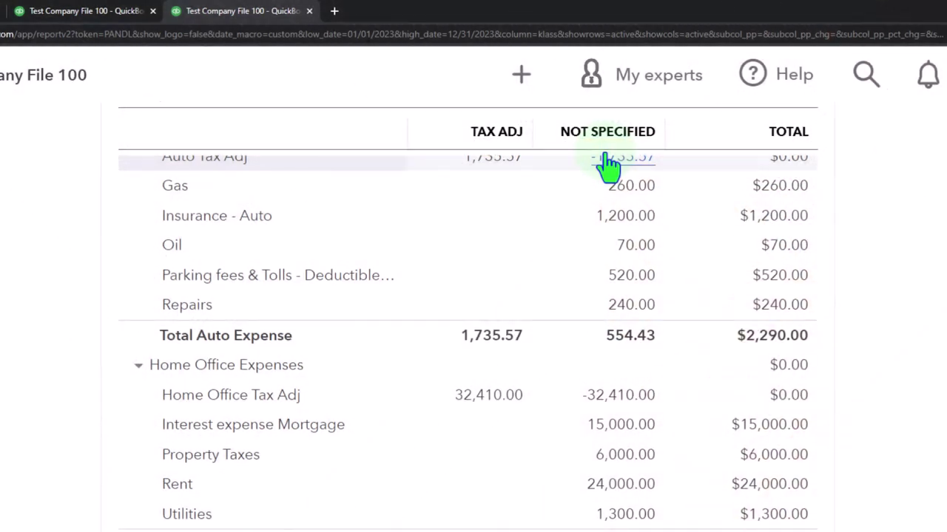
scroll(636, 303, "down", 1)
scroll(662, 341, "down", 1)
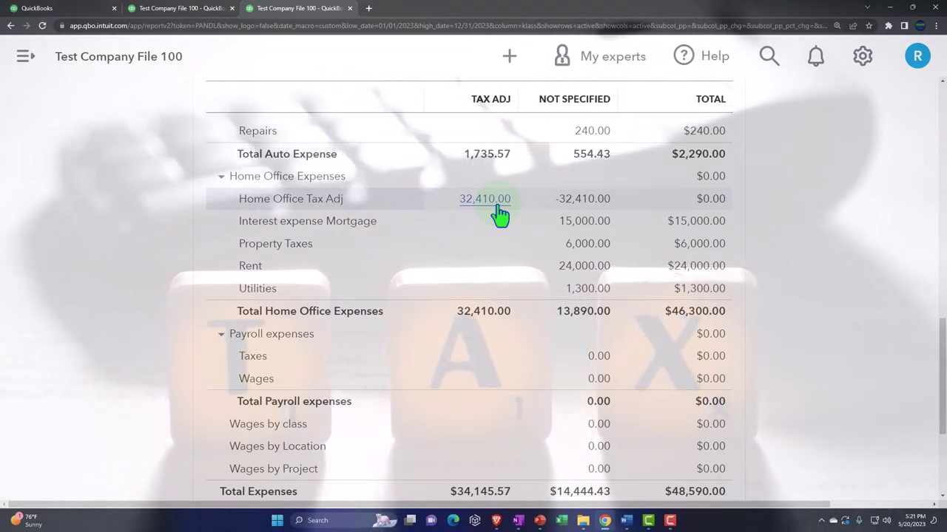
- Open the company's Account and Settings and bring up the advanced Categories section for editing its class tracking options
left_click(77, 11)
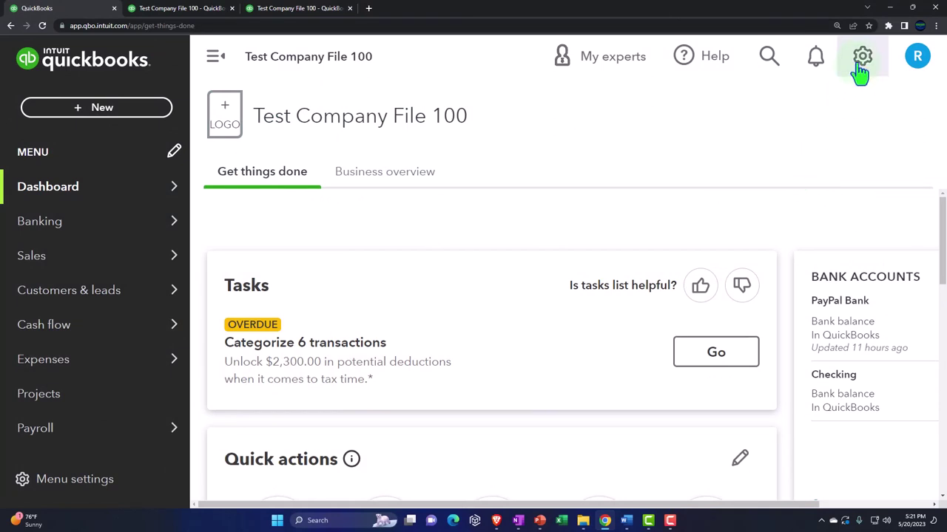
left_click(862, 59)
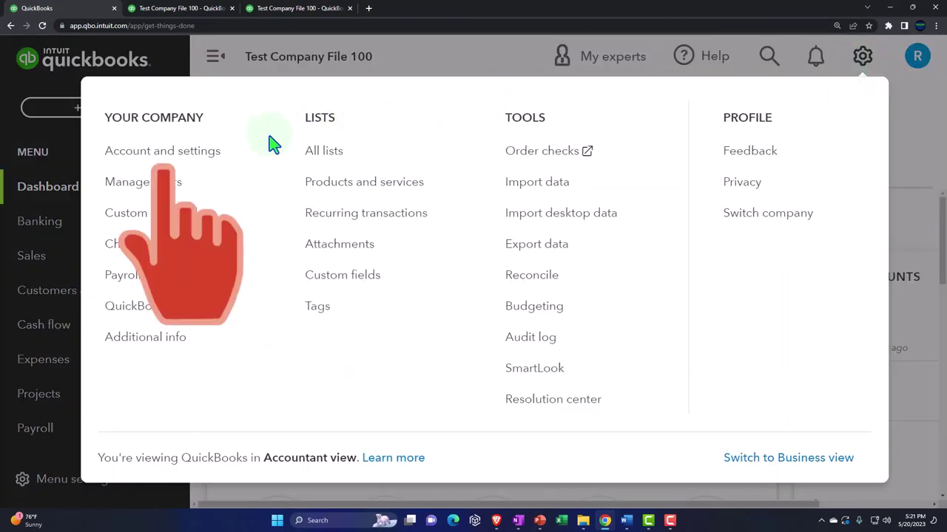
left_click(224, 160)
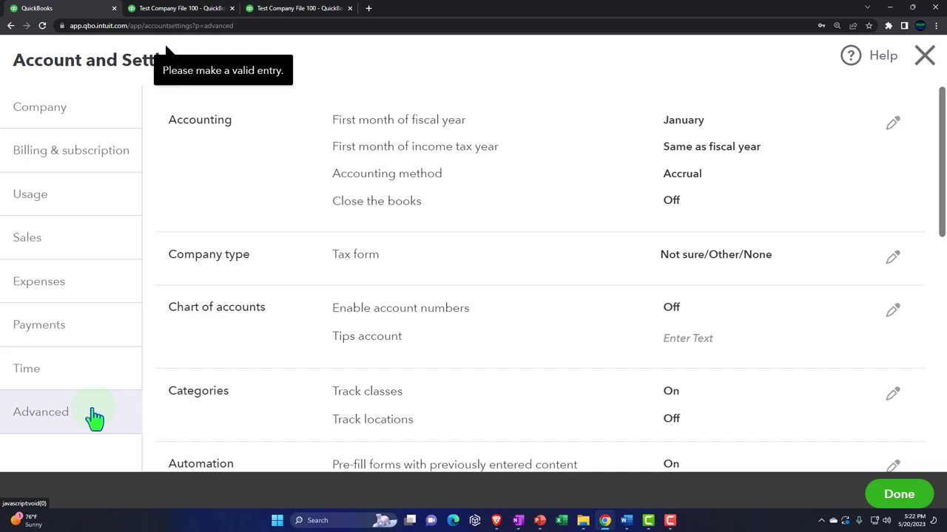
left_click(227, 405)
scroll(228, 403, "down", 2)
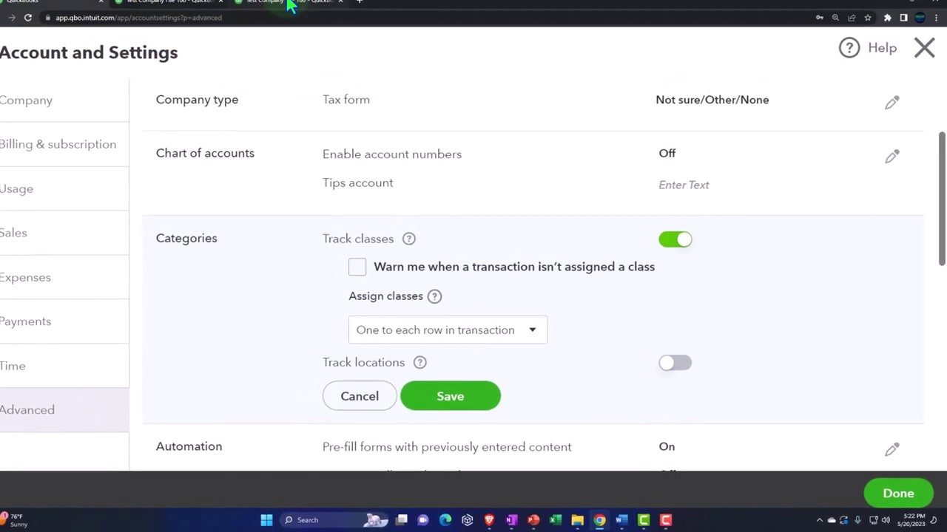
- Check the class columns in the Profit and Loss report, and enable the warning for transactions that aren't assigned a class
left_click(290, 3)
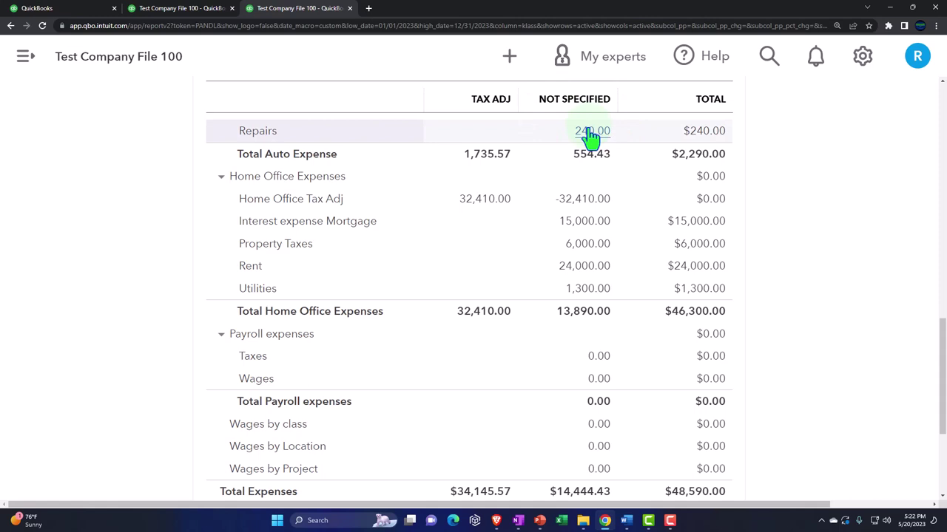
left_click(67, 8)
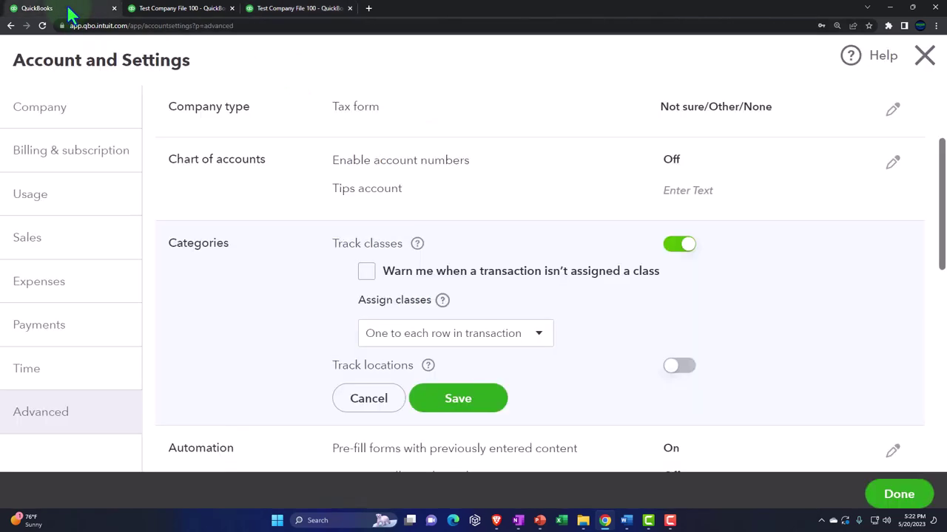
left_click(366, 273)
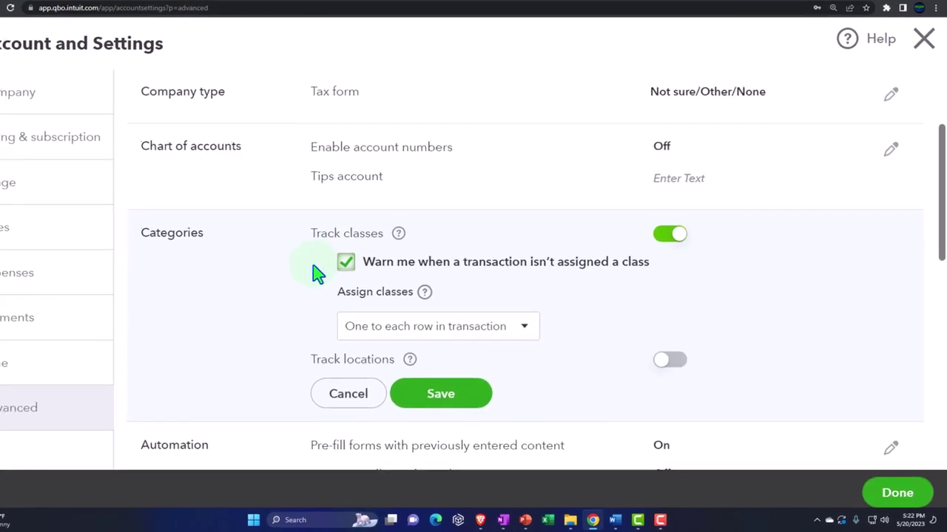
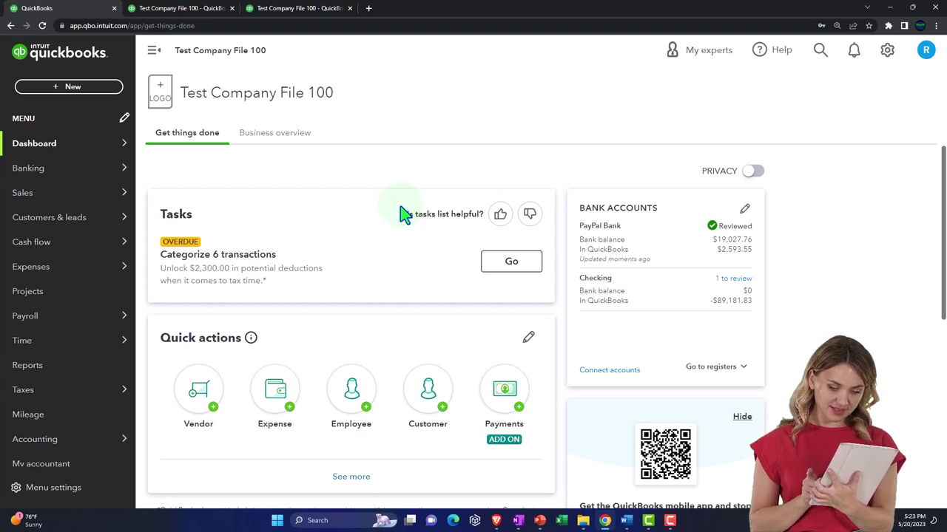
- Create a new expense with Gas Co as the payee
mouse_move(70, 176)
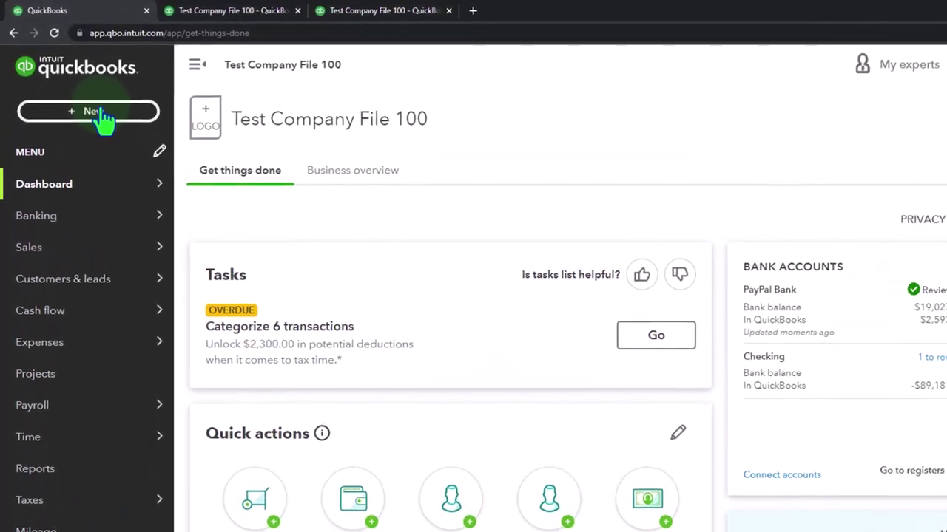
left_click(103, 113)
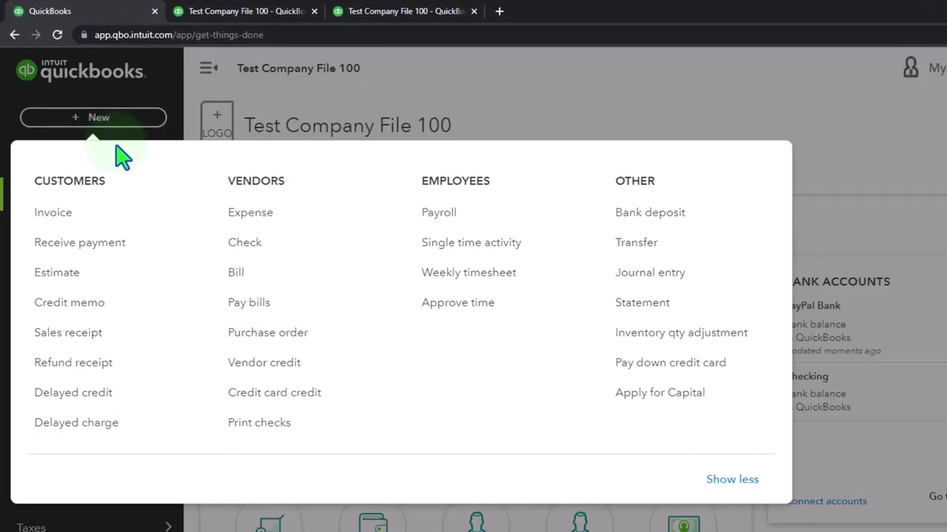
left_click(254, 220)
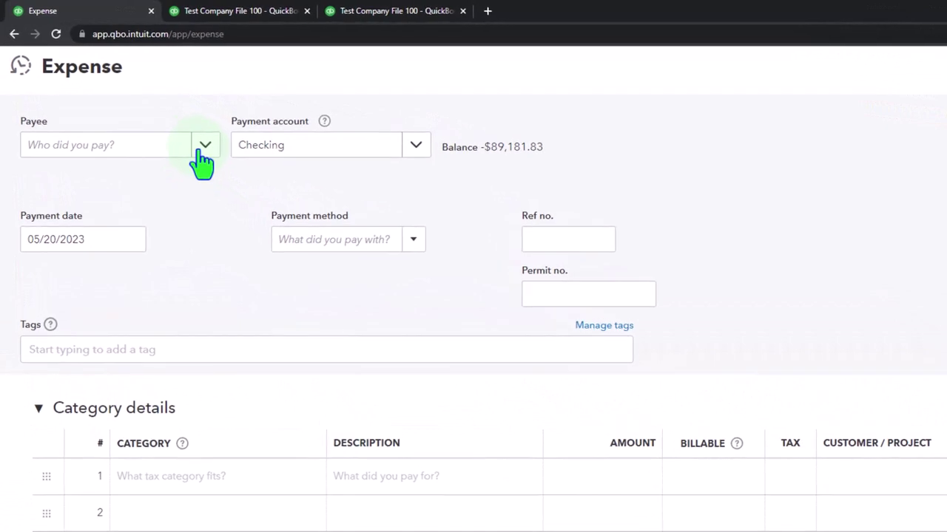
left_click(183, 132)
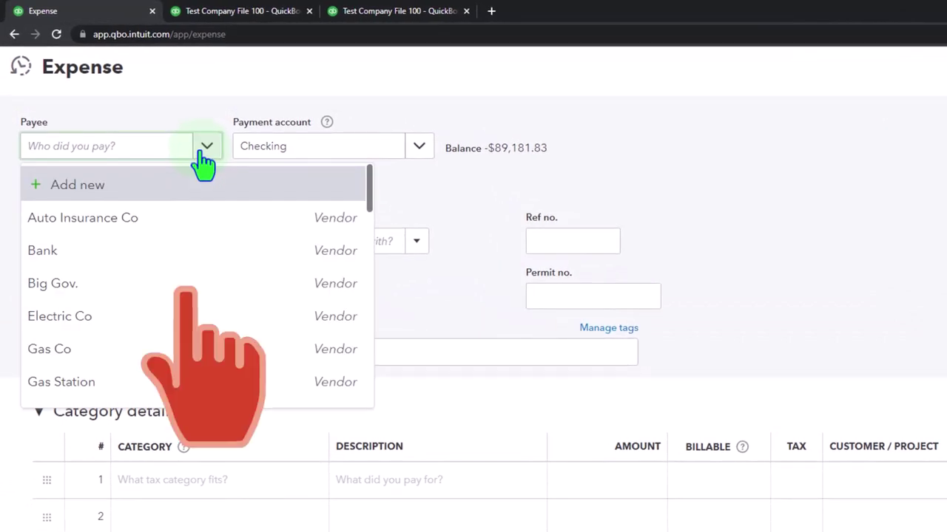
left_click(92, 346)
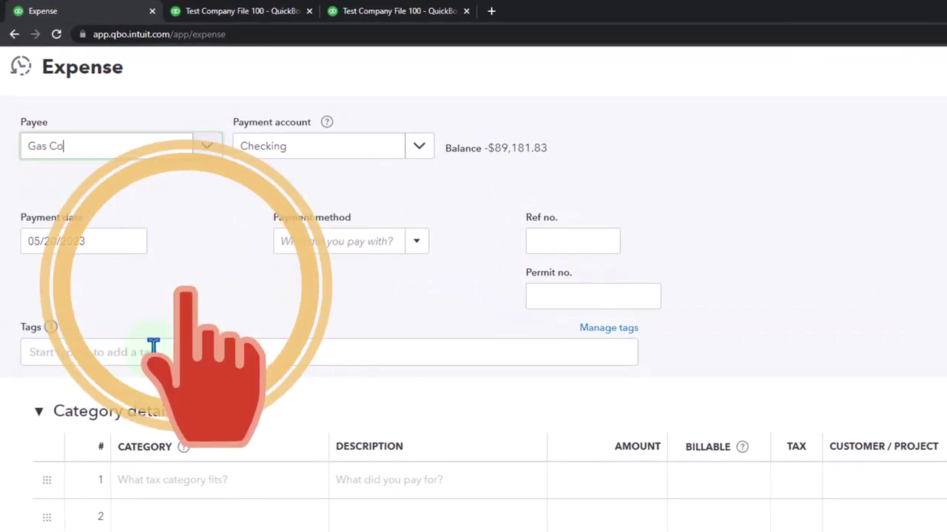
key("Tab")
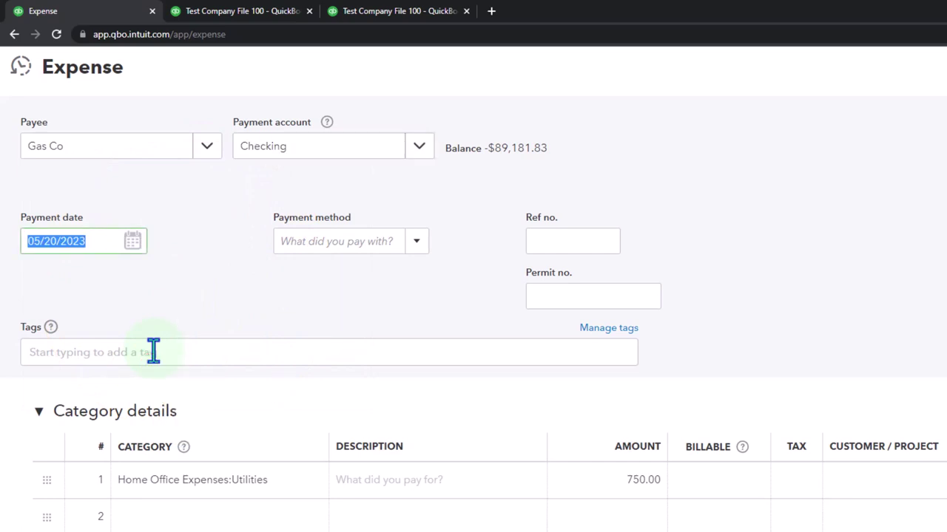
- Set the expense's payment date to 01/01/2025, leaving the payment method, reference number, permit number and tags empty
type("010125")
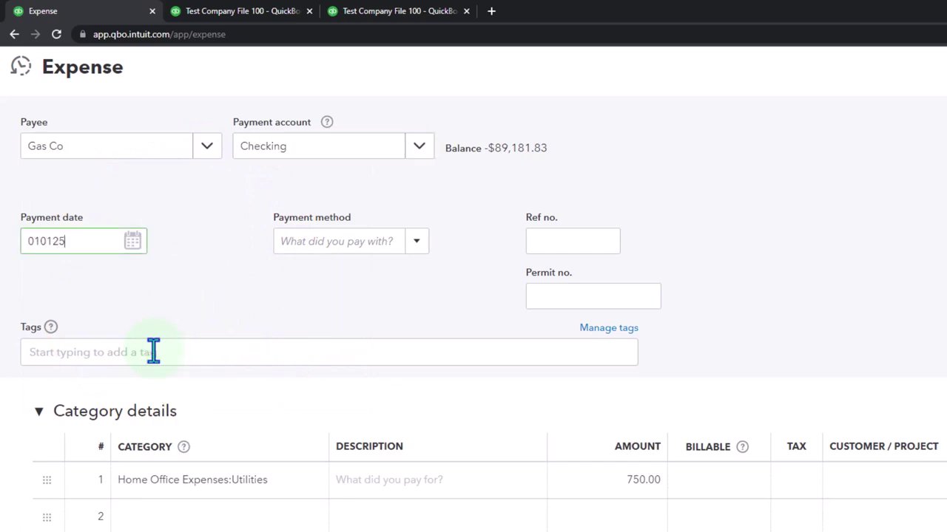
key("Tab")
key("Tab")
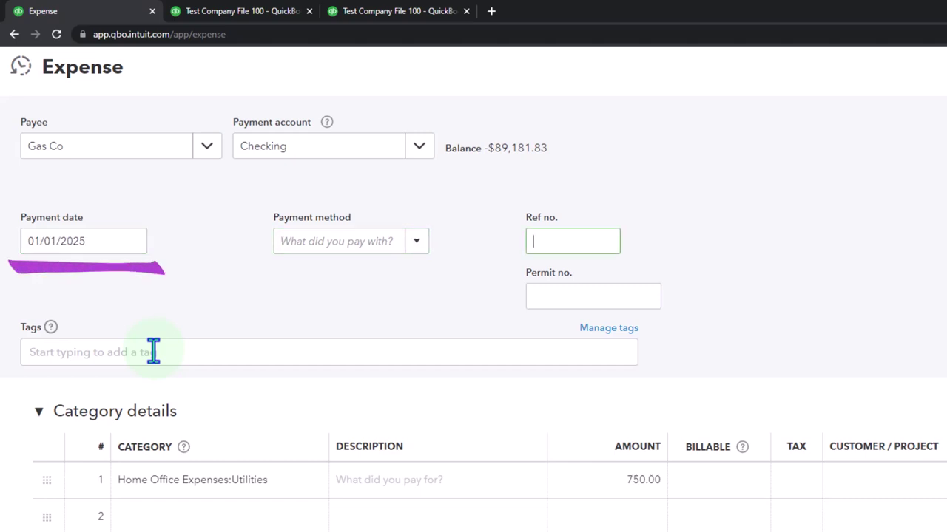
key("Tab")
key("Tab")
key("Tab")
key("Tab")
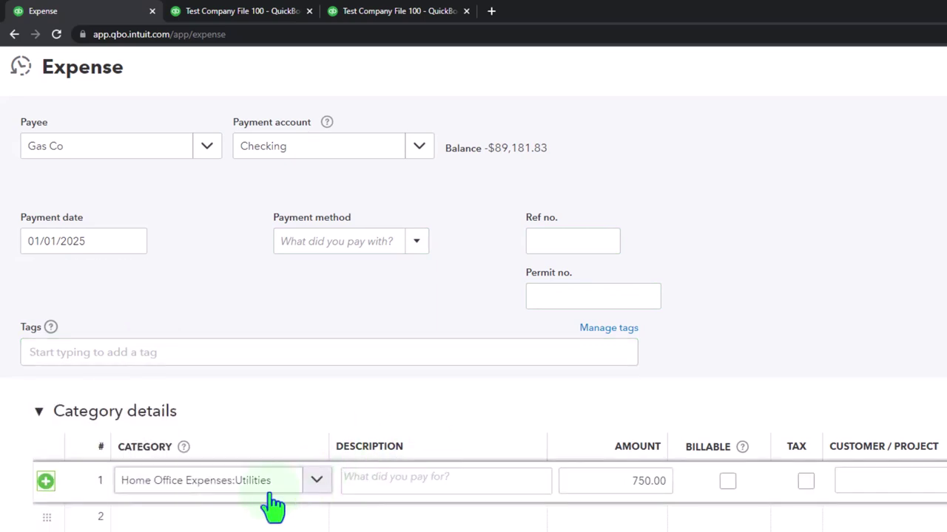
- Assign class B to the first Home Office Expenses:Utilities line of the expense
left_click(605, 488)
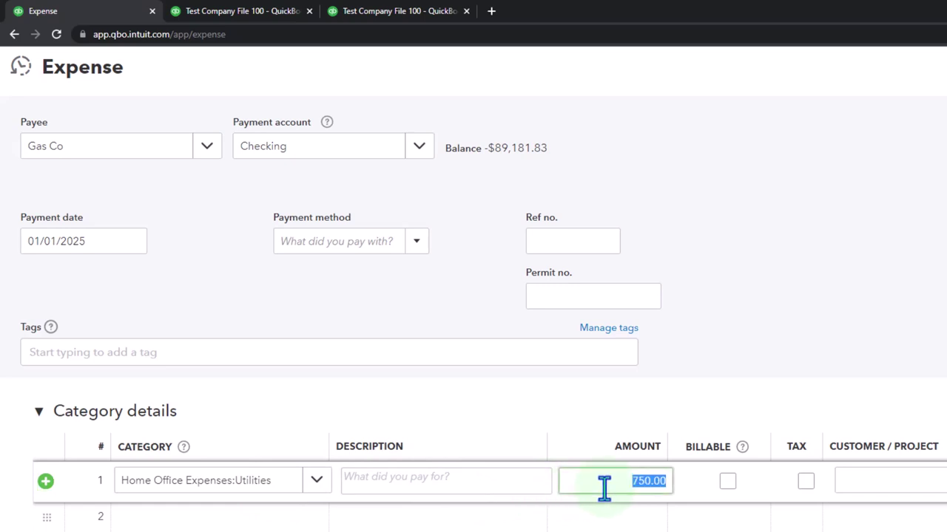
left_click(604, 489)
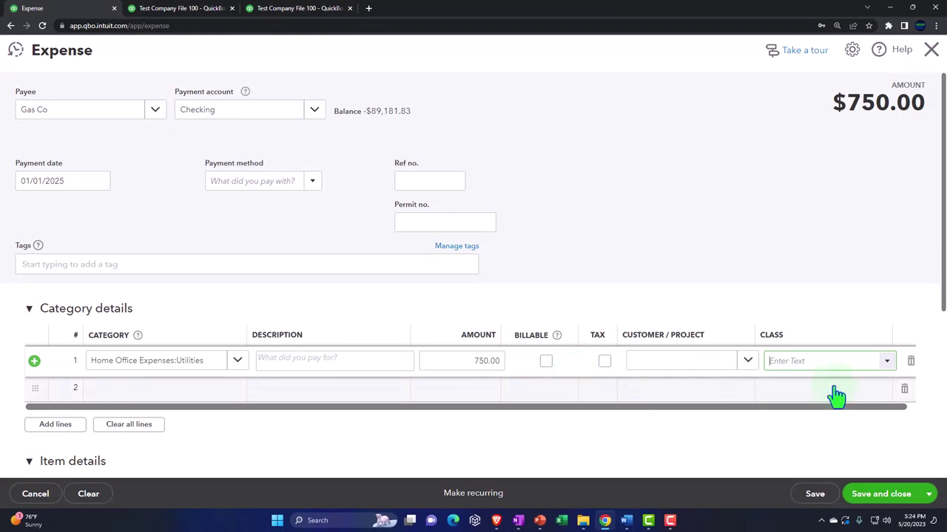
left_click(888, 362)
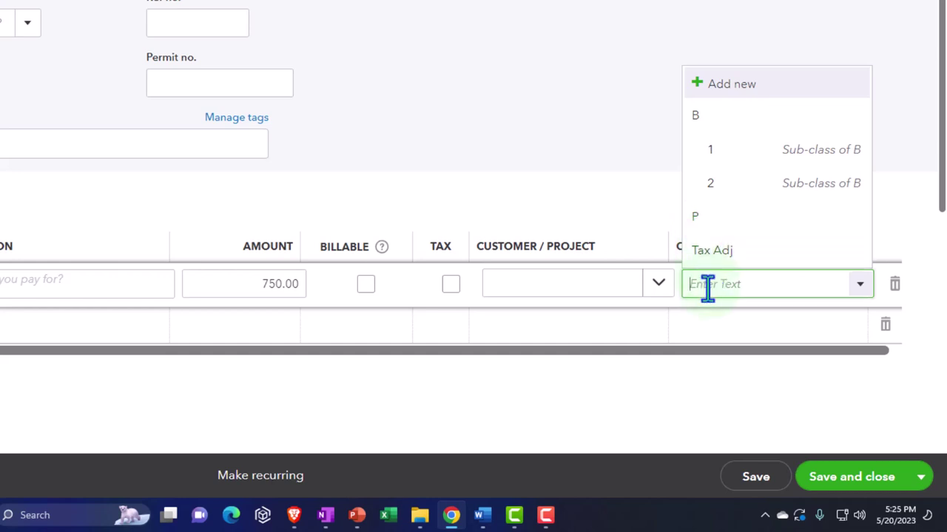
type("B")
key("Down")
key("Down")
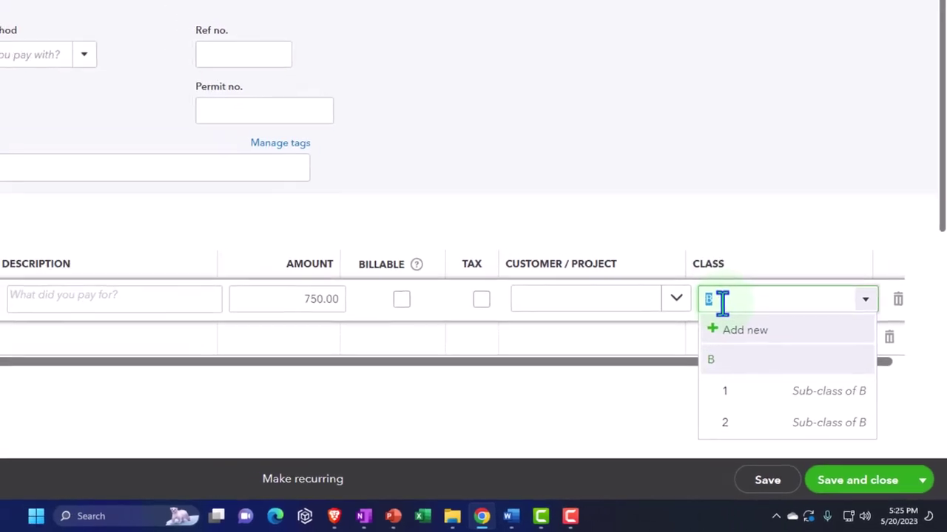
key("Tab")
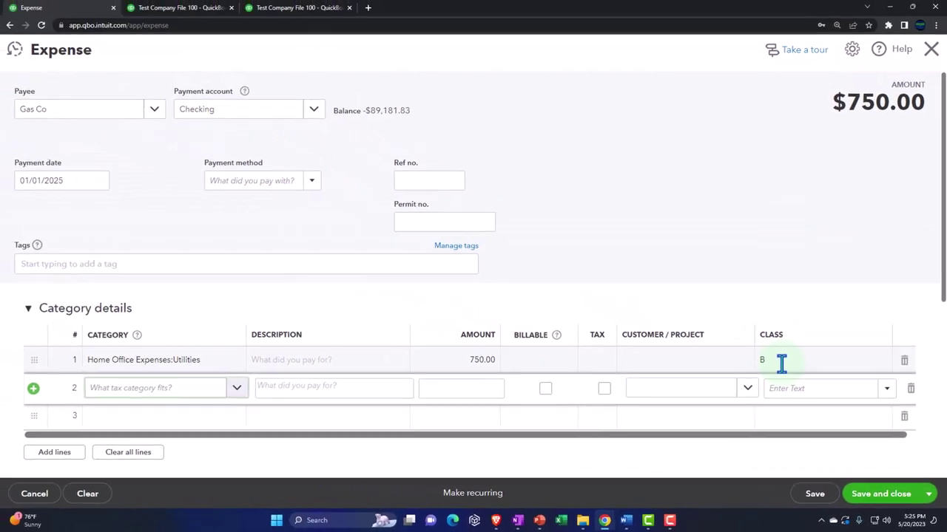
- Add a second category line to the expense using the Home Office Expenses:Utilities account
type("ut")
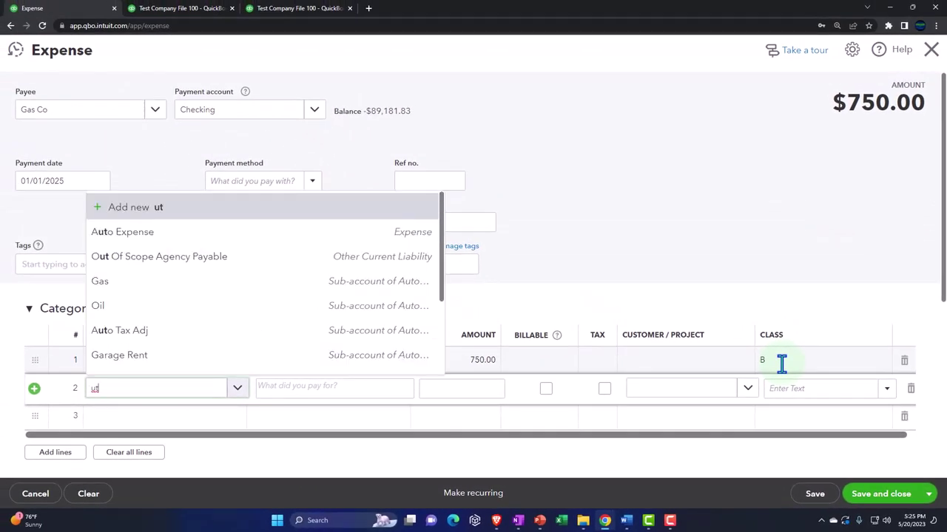
type("il")
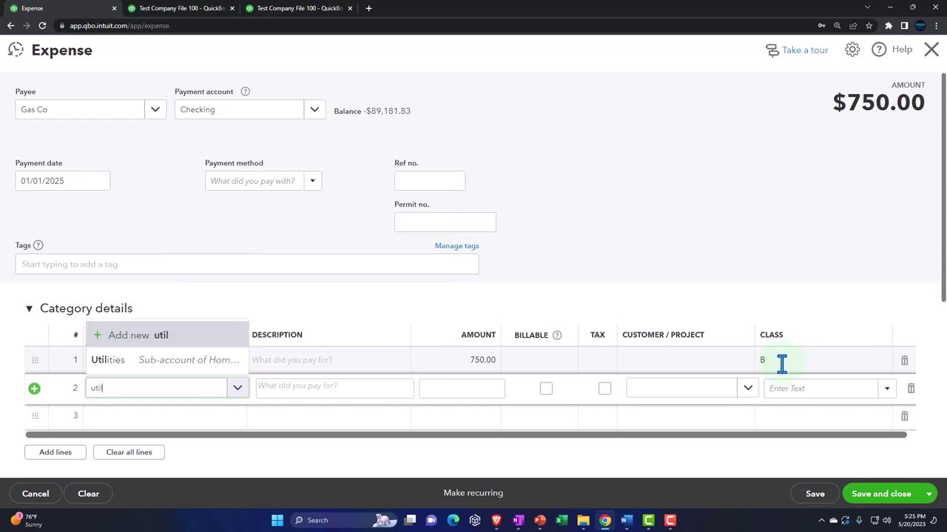
left_click(144, 362)
key("Tab")
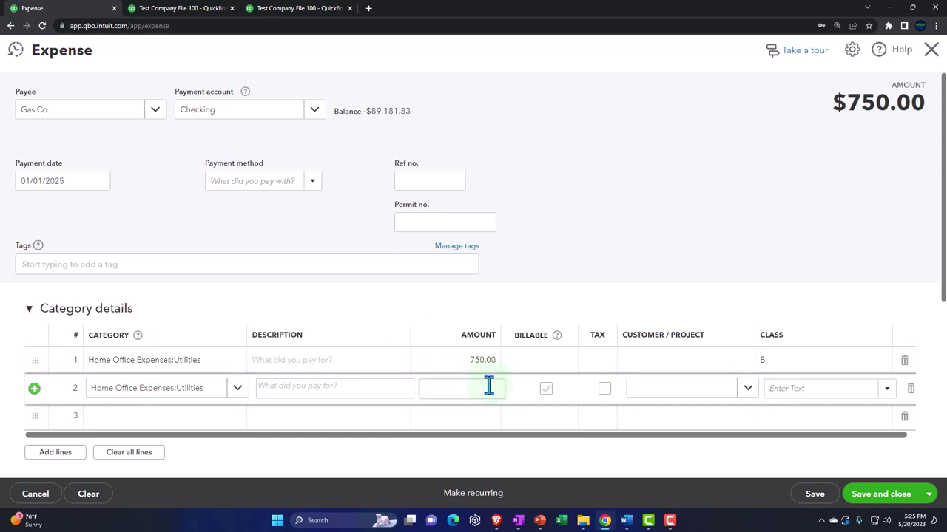
- Set the first utilities line's amount to 200
left_click(466, 361)
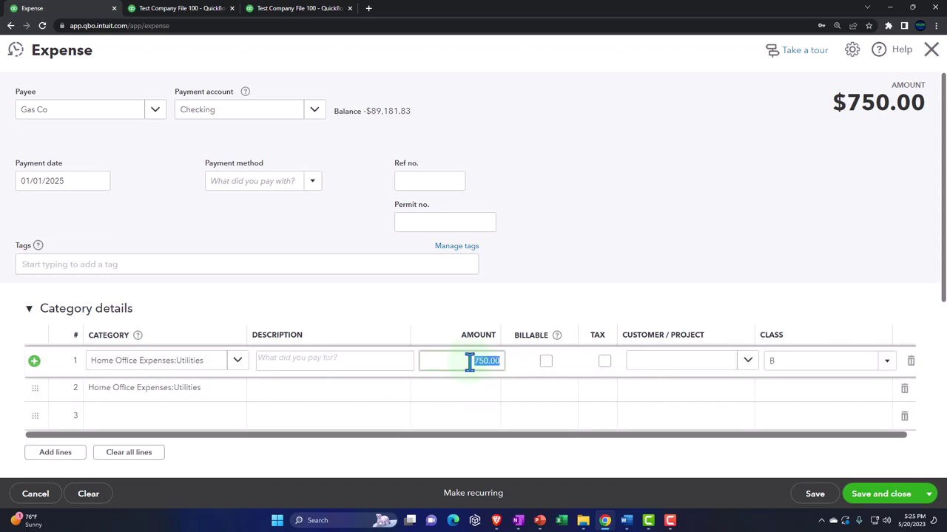
type("200")
- Calculate 750 × 0.3 in the calculator and set the first utilities line's amount to 225
key("XF86Calculator")
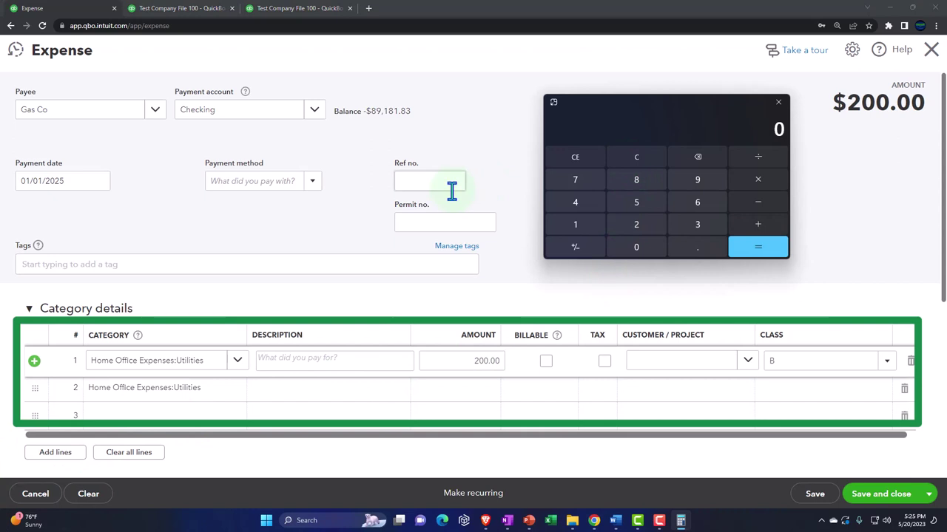
key("7")
key("5")
key("0")
key("asterisk")
key("period")
key("3")
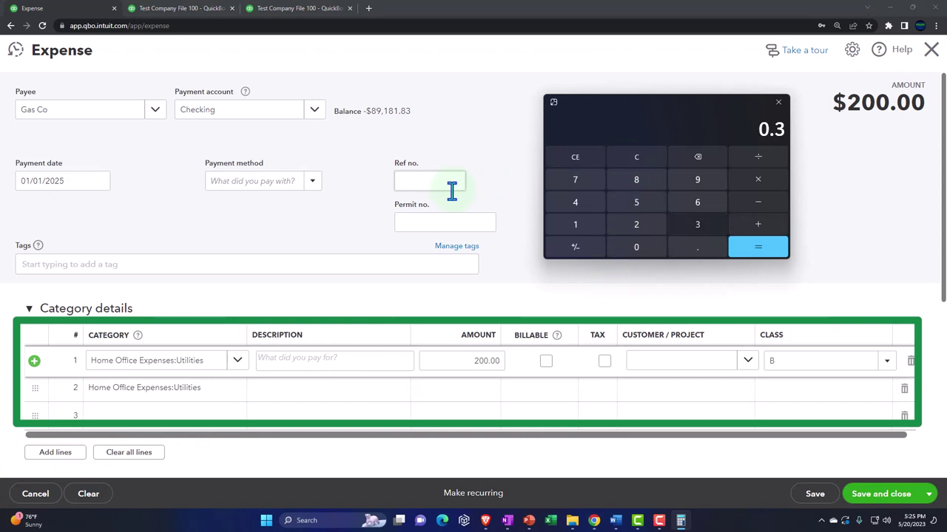
key("Return")
left_click(460, 360)
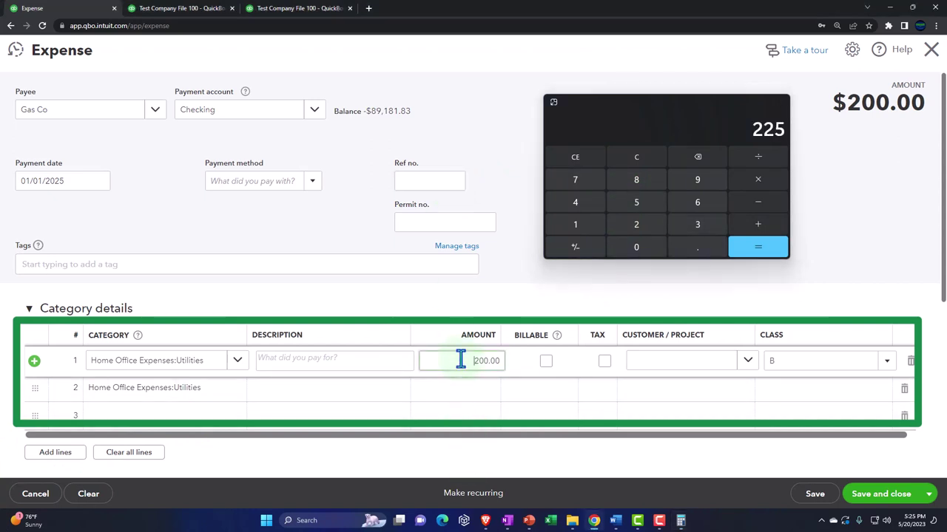
left_click_drag(460, 360, 566, 364)
type("225")
key("Tab")
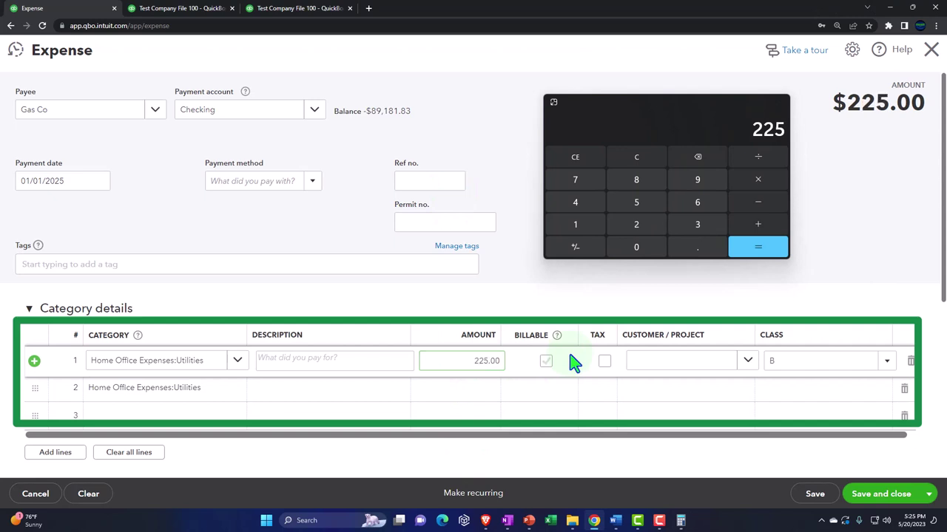
- Calculate 750 × 0.7 in the calculator and enter 525 as the second utilities line's amount
key("Tab")
key("Tab")
key("Tab")
key("Tab")
key("Tab")
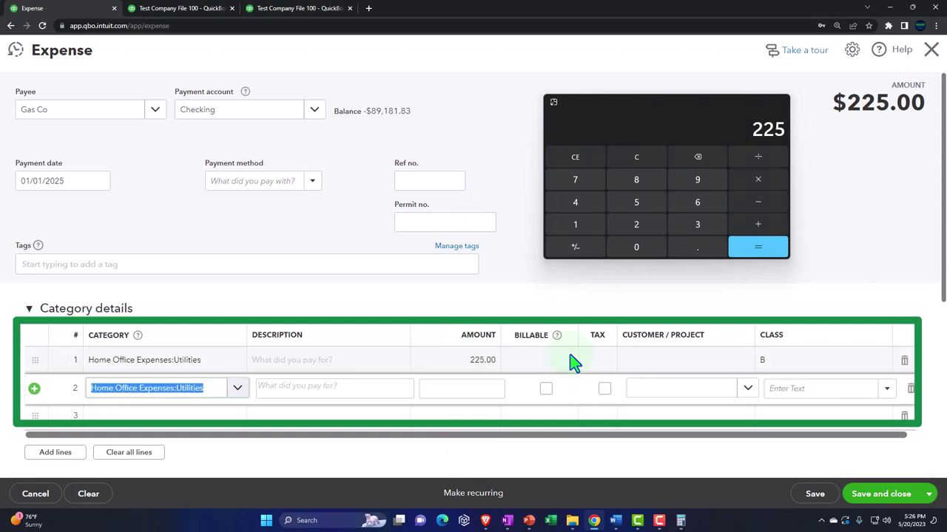
key("Tab")
key("Tab")
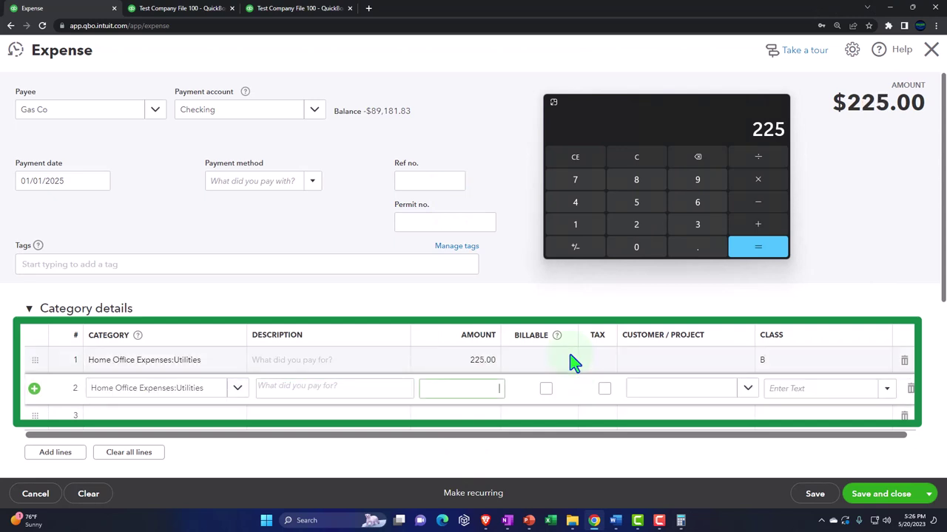
left_click(642, 157)
type("750")
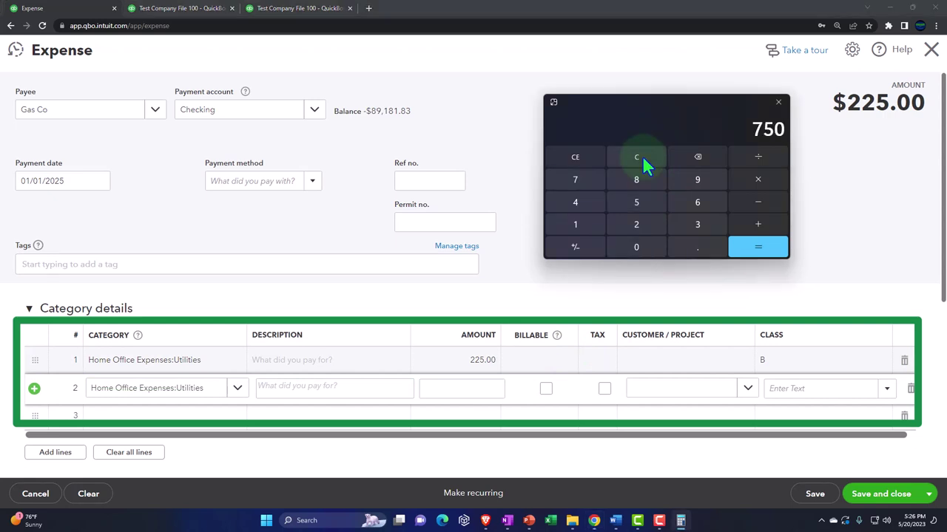
type("*.7")
key("Return")
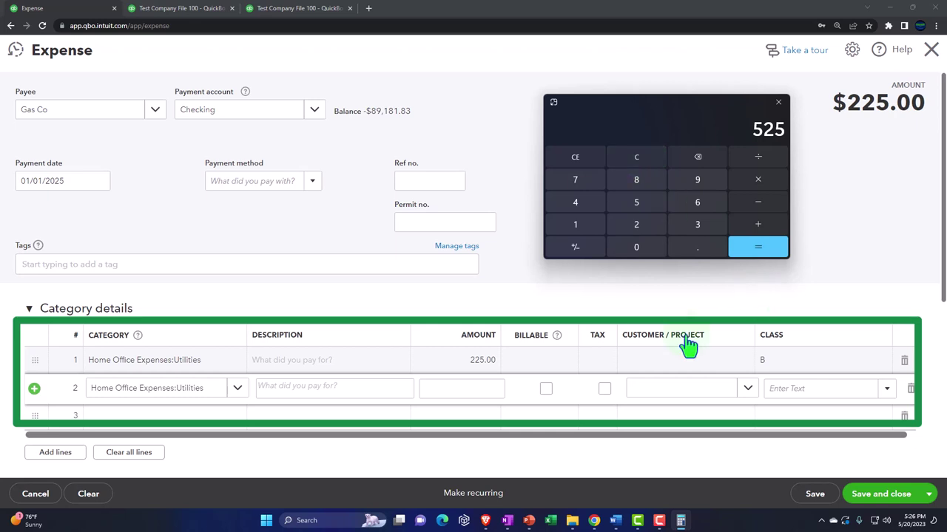
left_click(466, 390)
type("525")
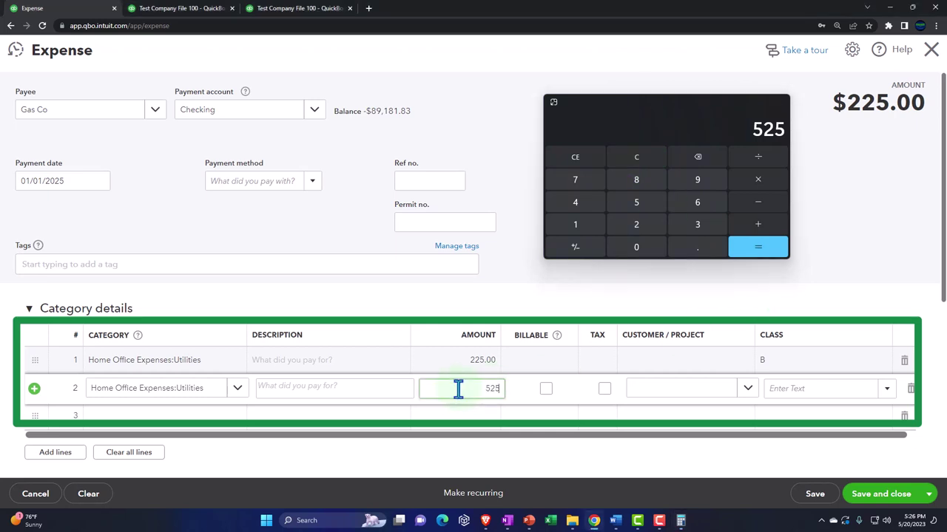
- Assign class P to the second utilities line of the Gas Co expense, then save and close it
key("Tab")
key("Tab")
key("Tab")
key("Tab")
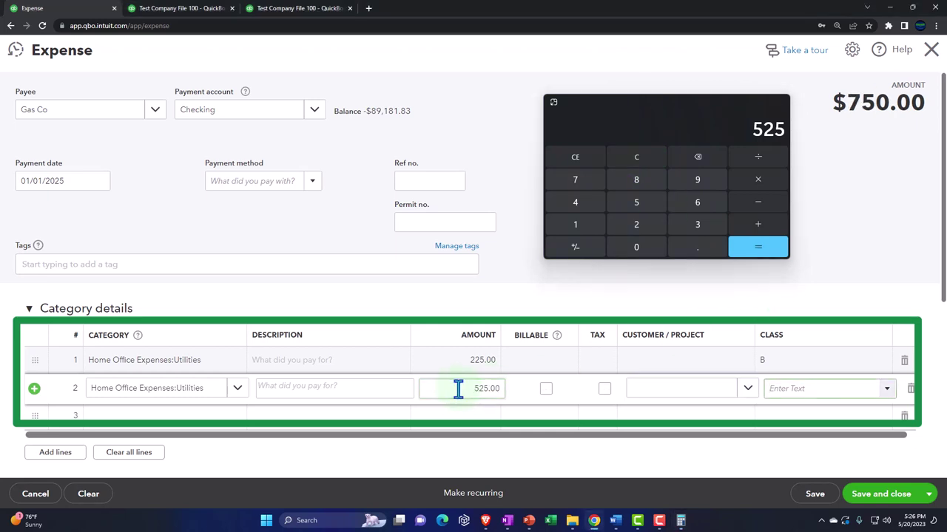
type("pa")
key("BackSpace")
key("BackSpace")
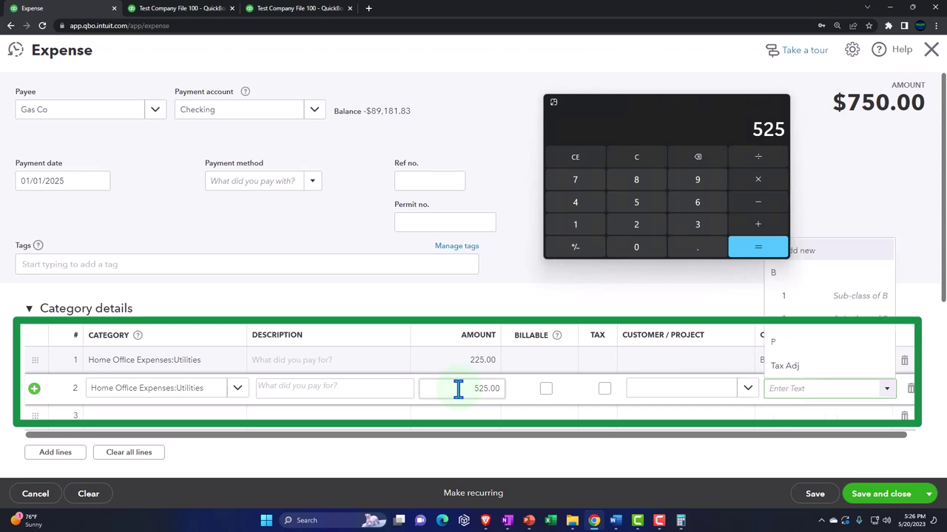
type("P")
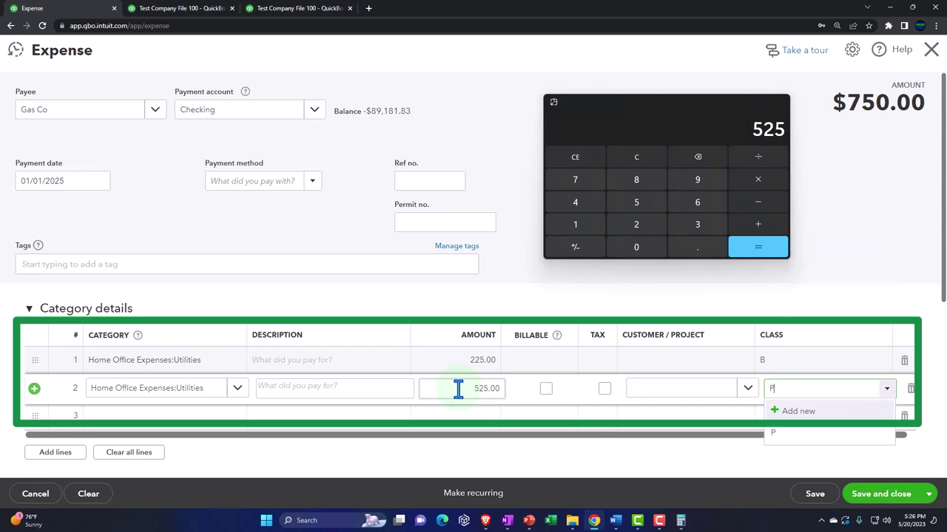
left_click(786, 438)
key("Tab")
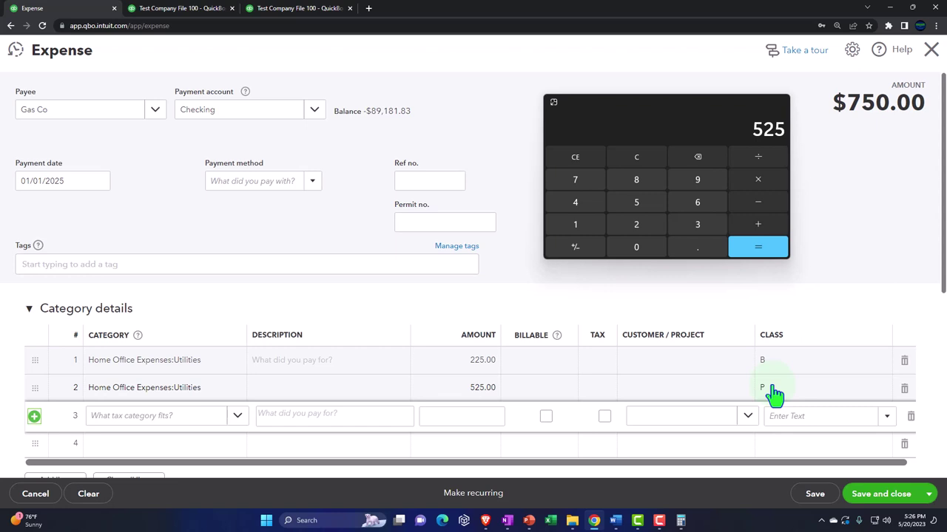
left_click(776, 102)
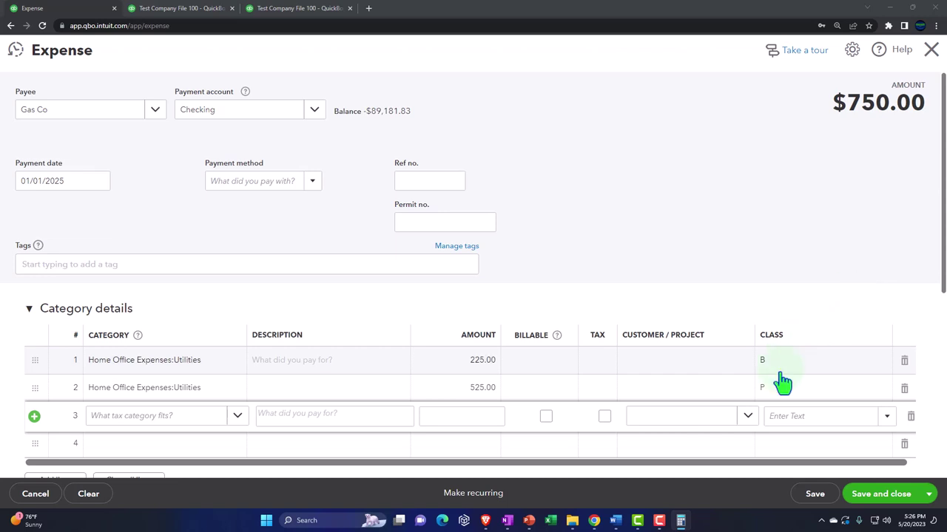
left_click(882, 501)
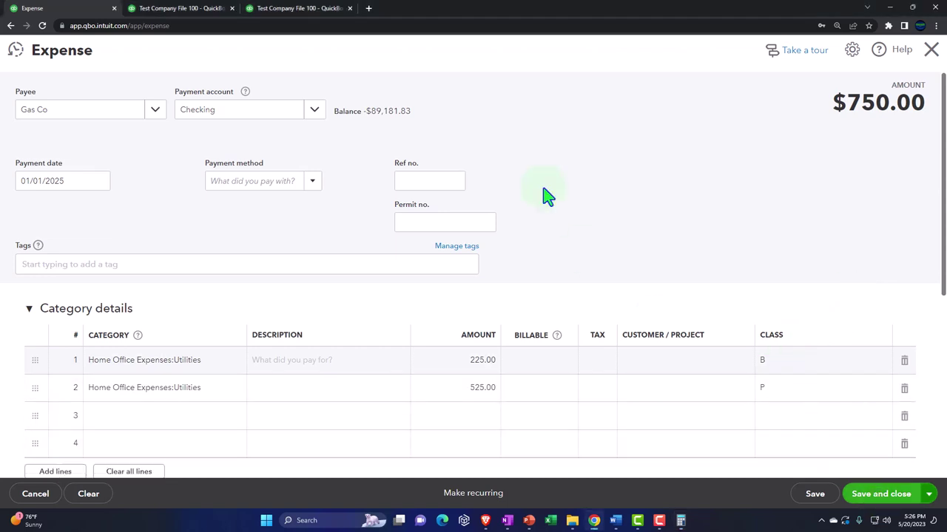
- Run the by-class Profit and Loss report for 01/01/2025 to 12/31/2025 and check the Home Office Utilities line
left_click(304, 15)
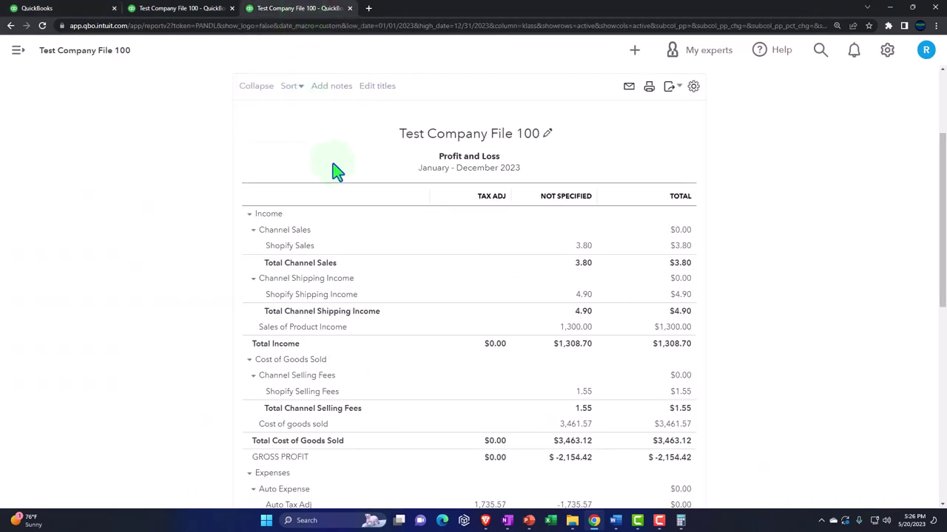
scroll(332, 222, "up", 1)
left_click(214, 144)
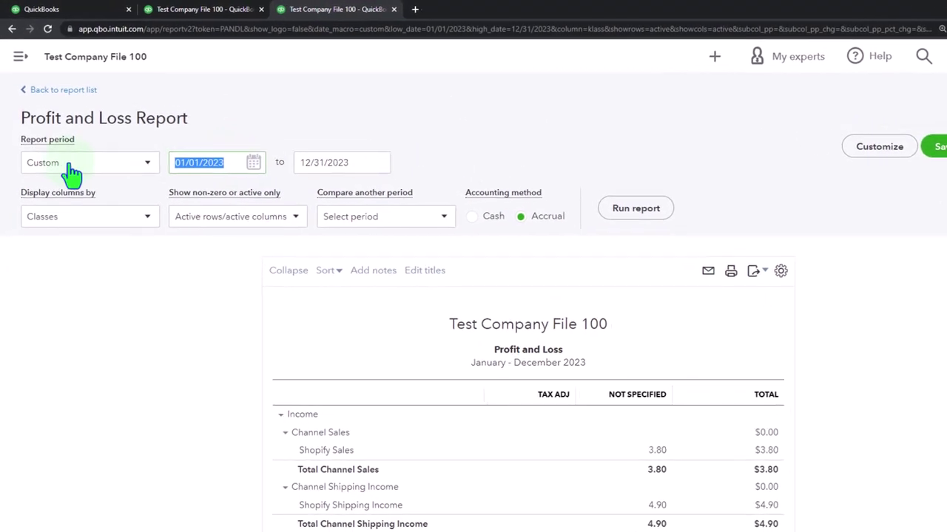
type("01")
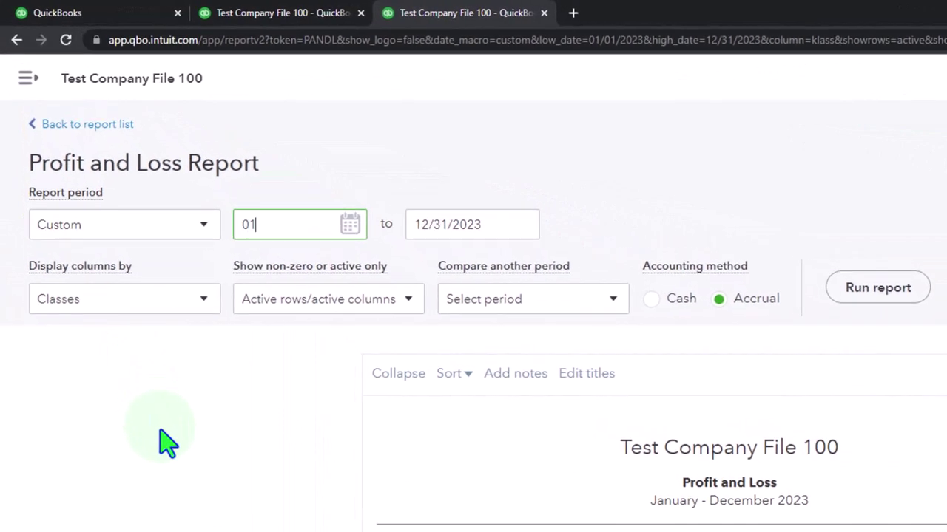
type("/01/2025")
key("Tab")
type("123125")
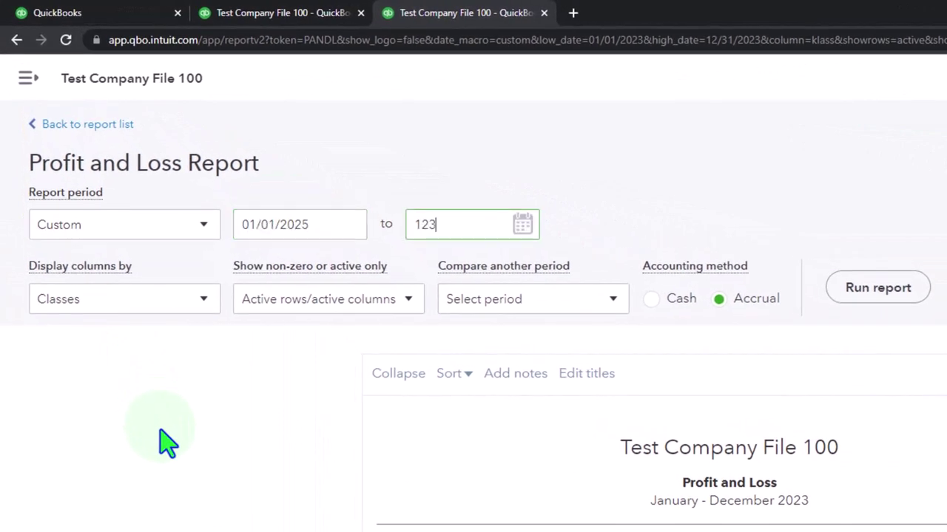
left_click(161, 429)
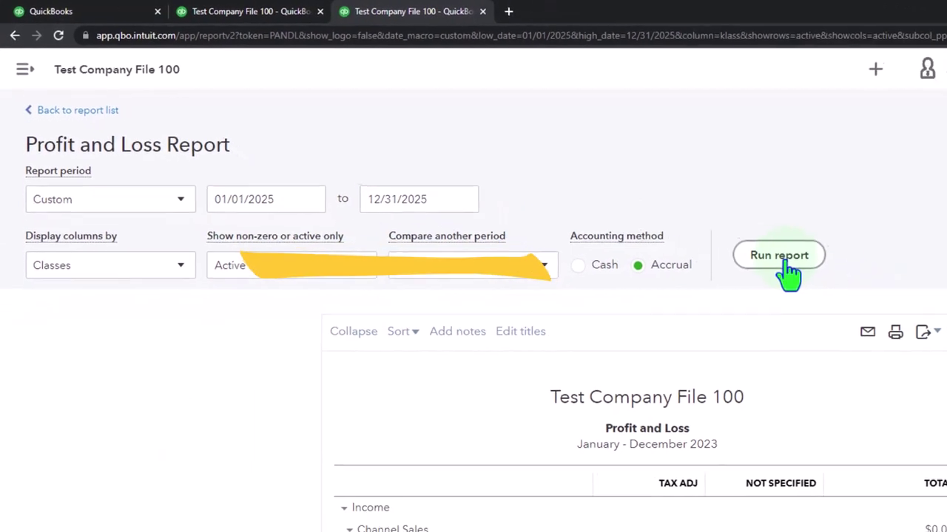
left_click(878, 287)
scroll(880, 303, "down", 3)
scroll(584, 196, "down", 3)
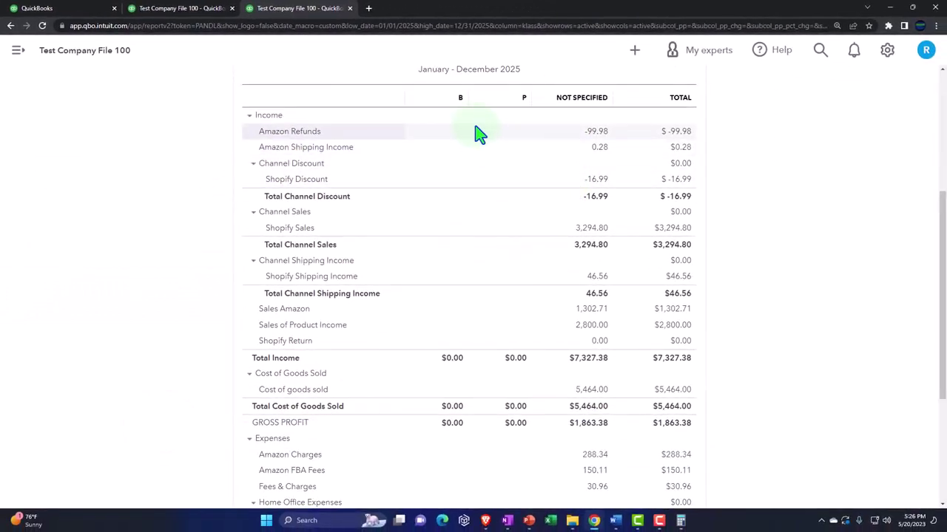
scroll(469, 124, "down", 3)
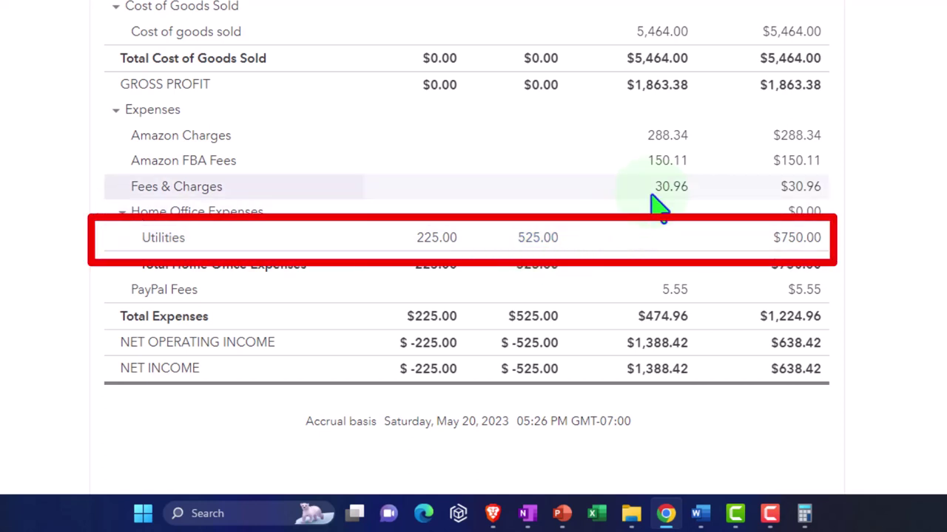
- Drill down from the Not Specified amount for Amazon Refunds to its underlying journal entry
scroll(656, 205, "up", 7)
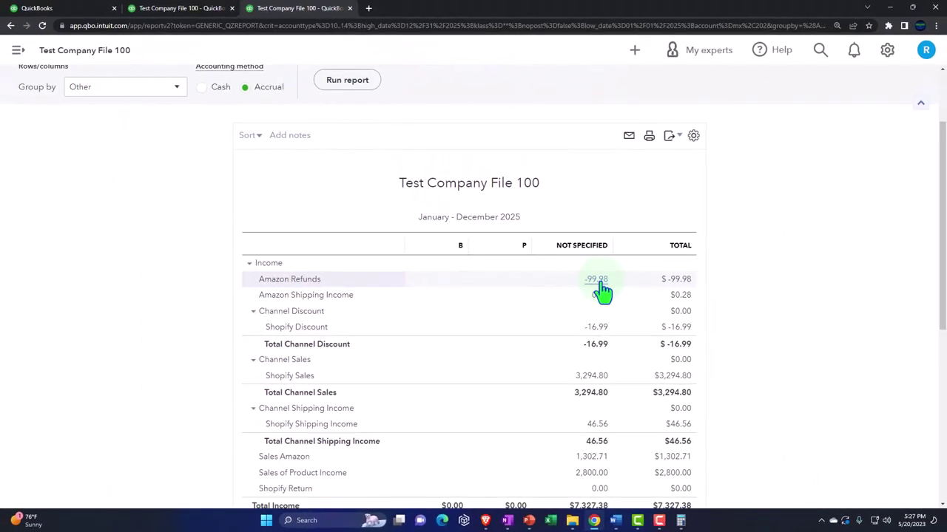
left_click(597, 281)
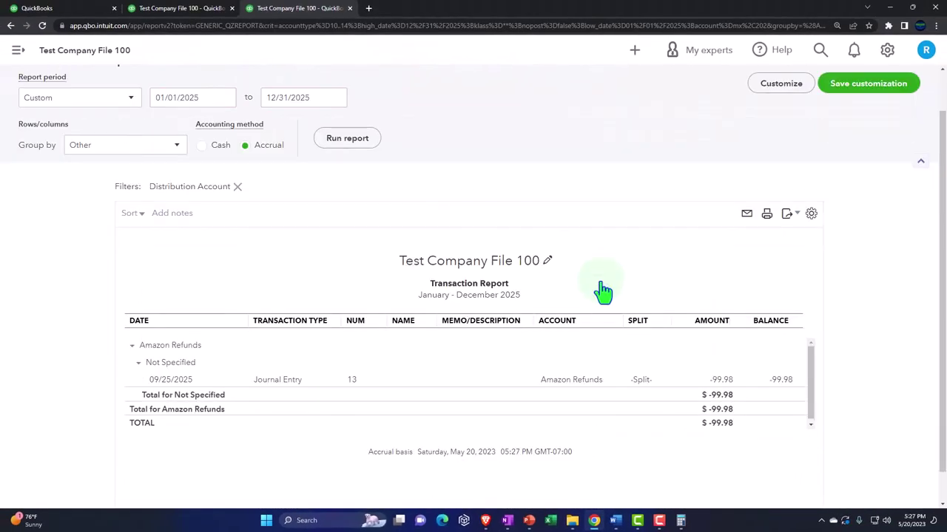
left_click(715, 381)
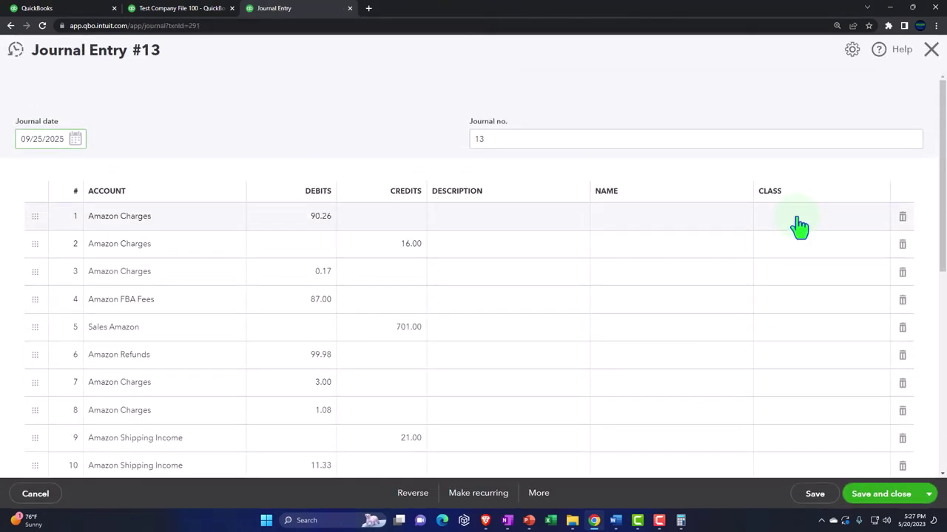
- Examine the first journal line's class field, leave the entry without saving, and return to the Profit and Loss report
left_click(798, 222)
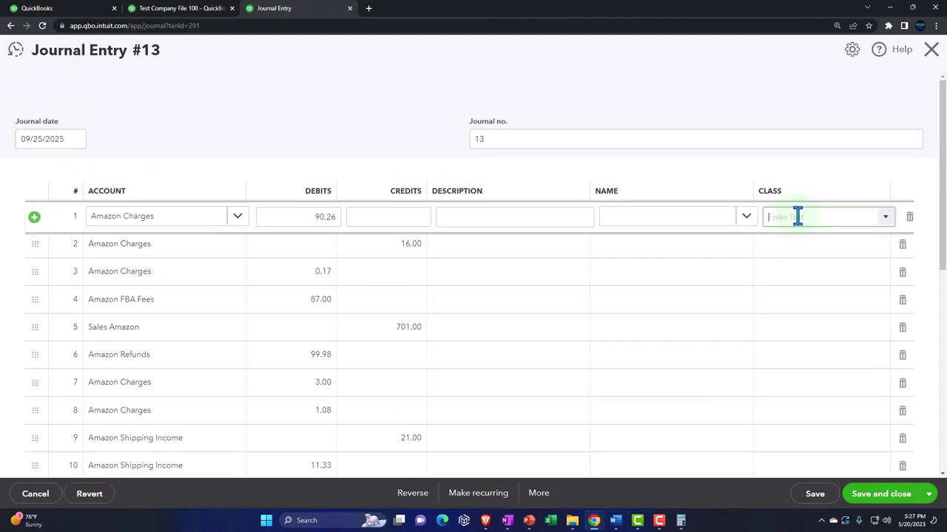
left_click(884, 222)
left_click(884, 222)
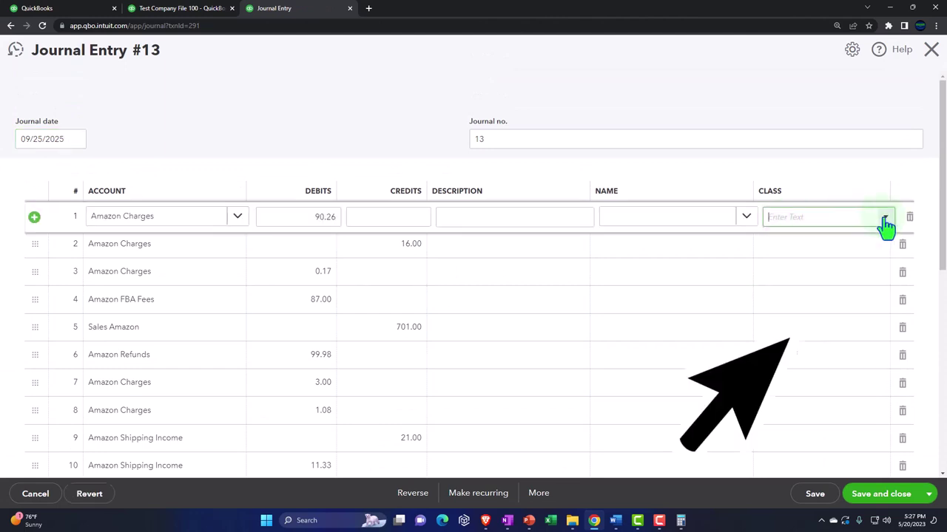
left_click(930, 50)
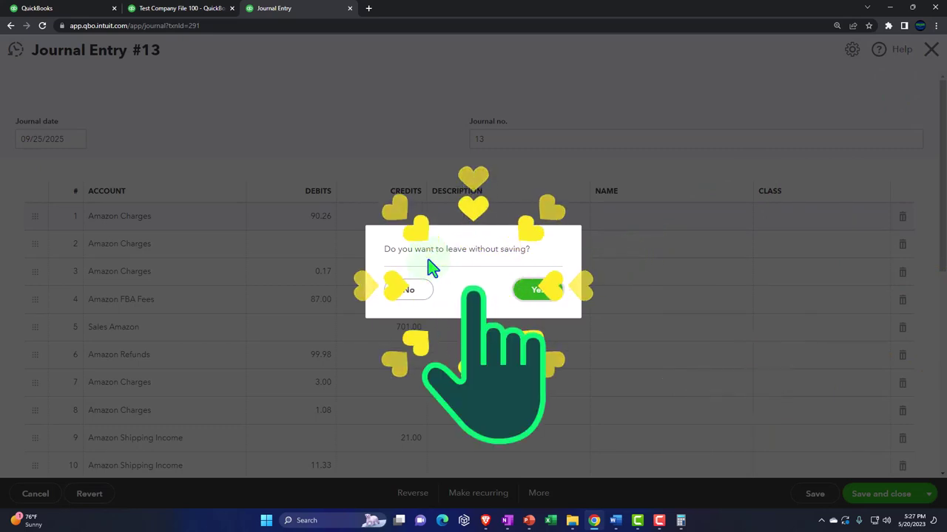
left_click(533, 299)
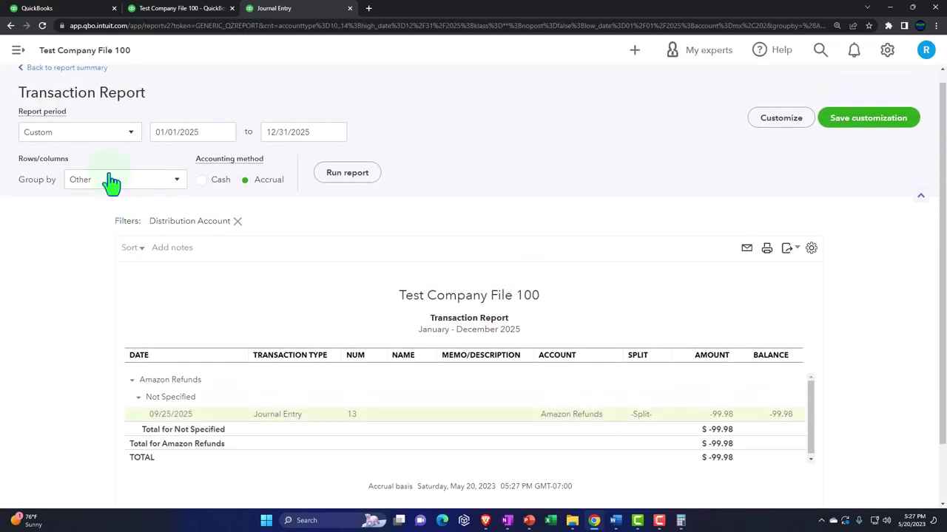
left_click(76, 82)
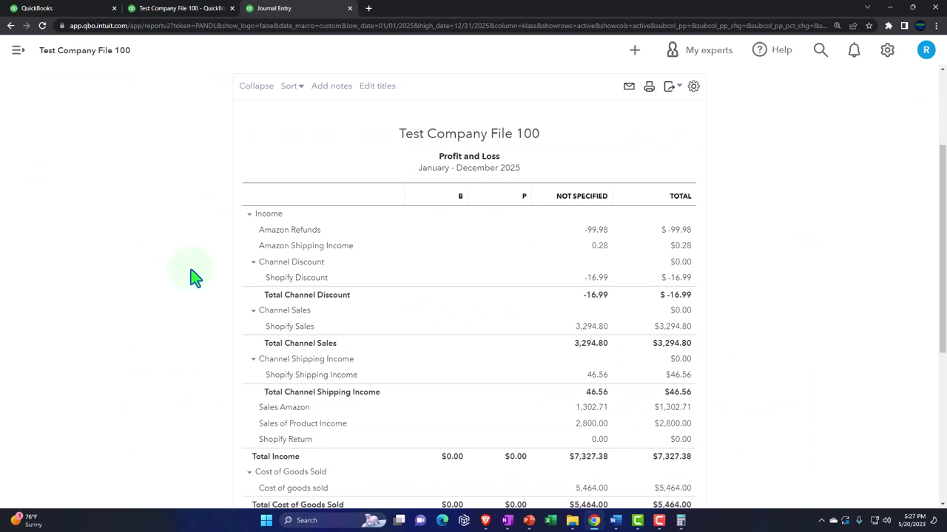
- Start a new expense with Electric Co as the payee and Checking as the payment account
left_click(88, 13)
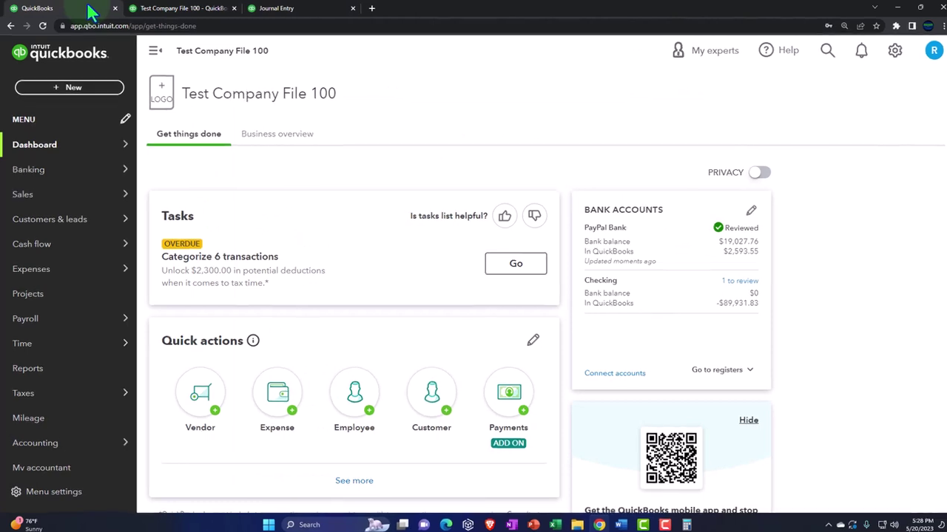
left_click(44, 99)
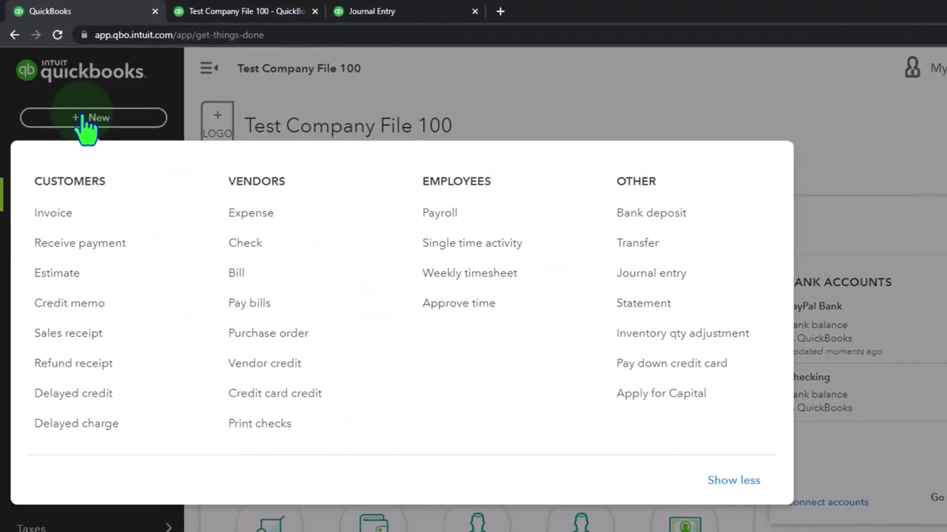
left_click(255, 217)
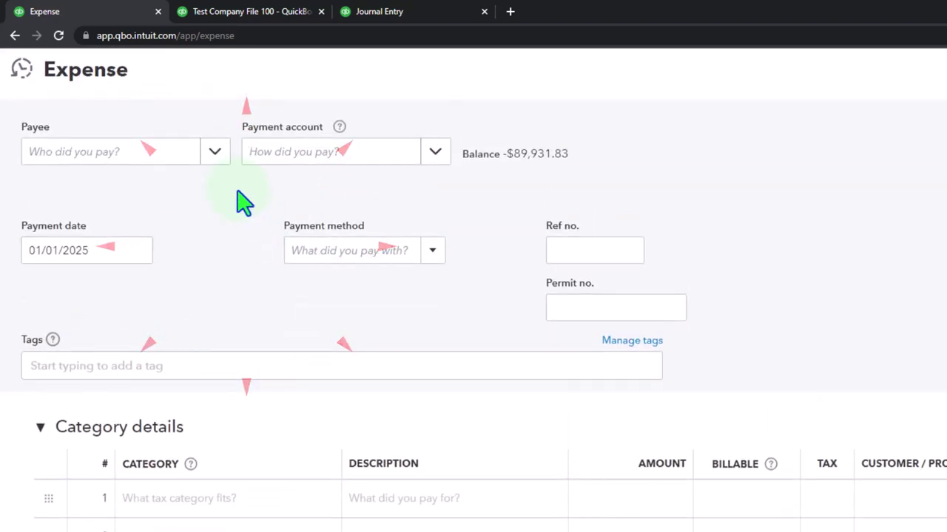
left_click(215, 153)
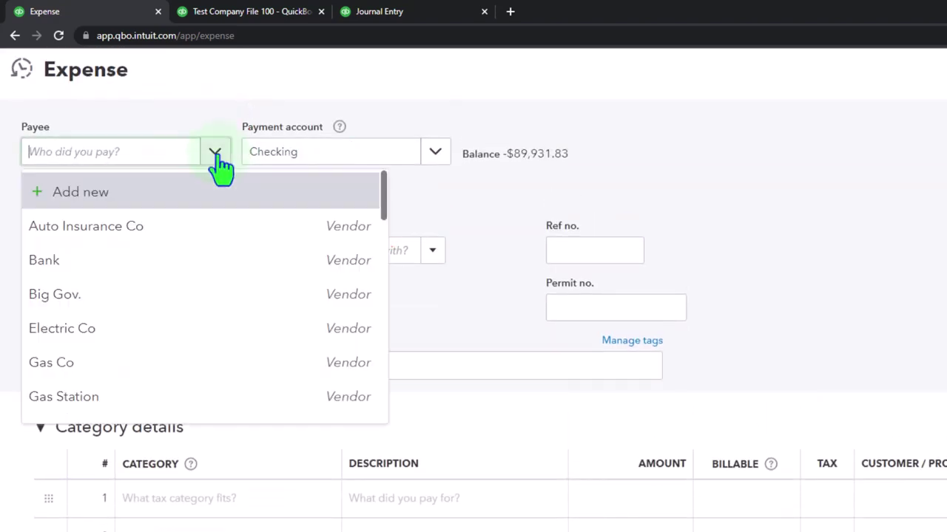
left_click(137, 164)
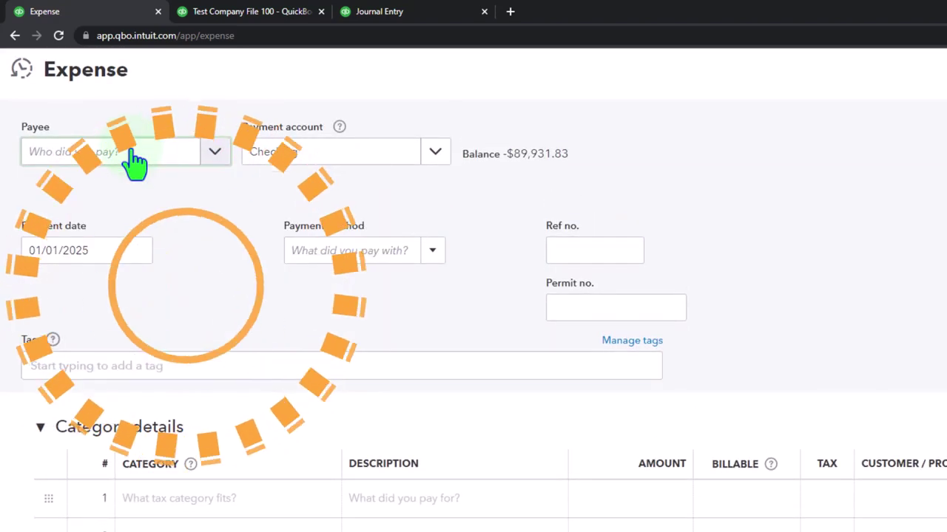
type("el")
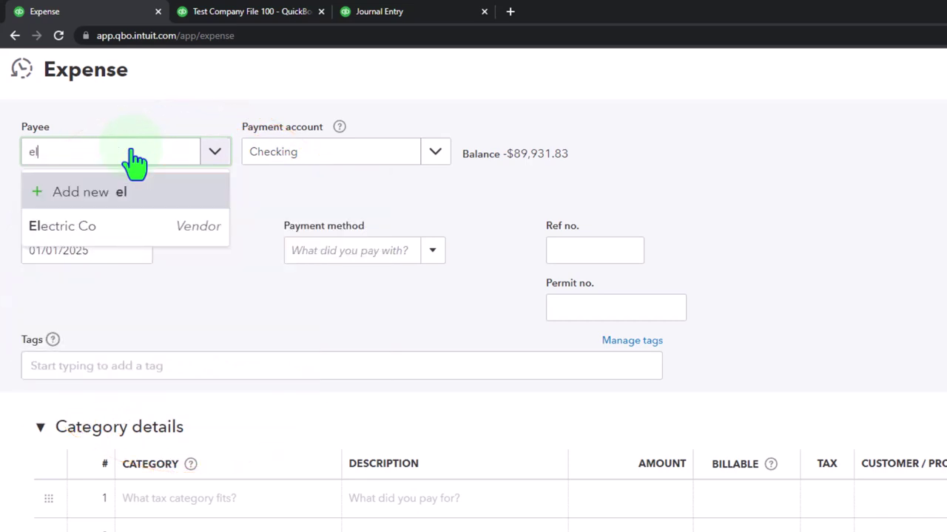
key("Down")
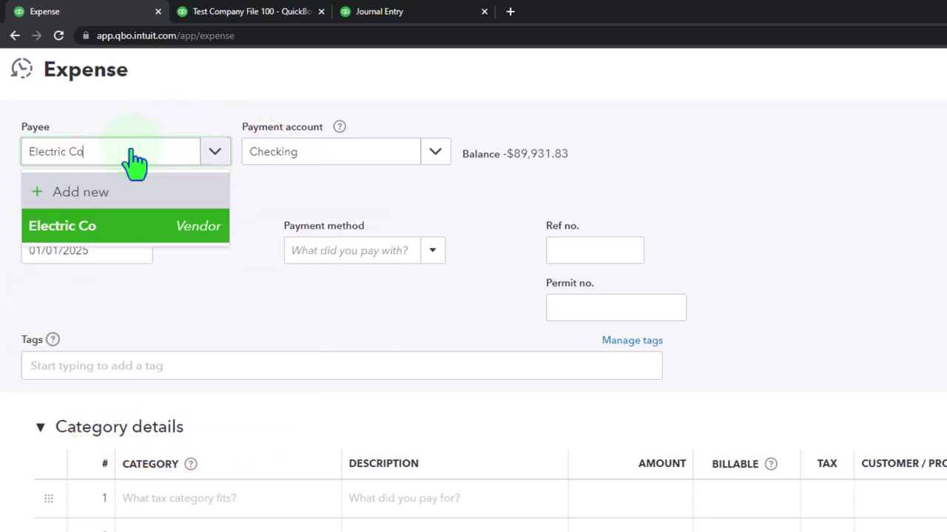
key("Tab")
key("Tab")
- Set the Electric Co expense's payment date to 02/07/2025
left_click(138, 251)
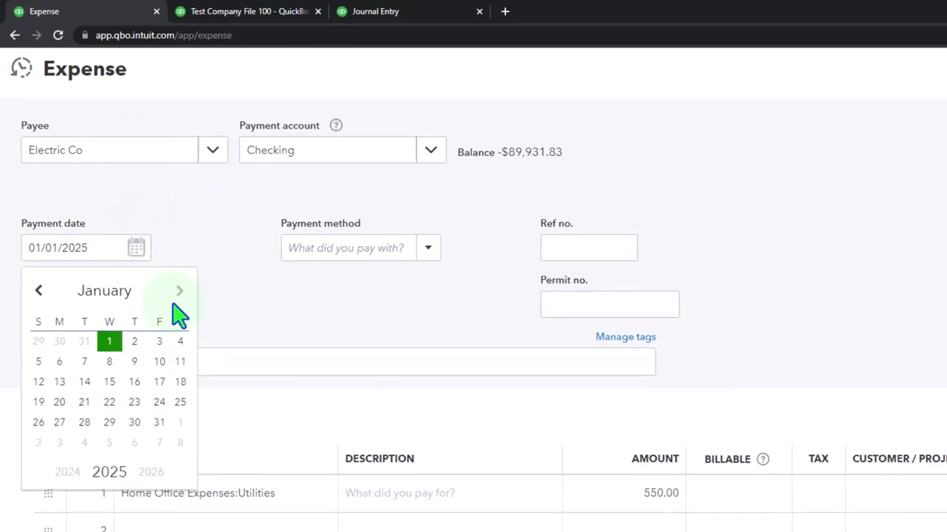
left_click(179, 294)
left_click(155, 353)
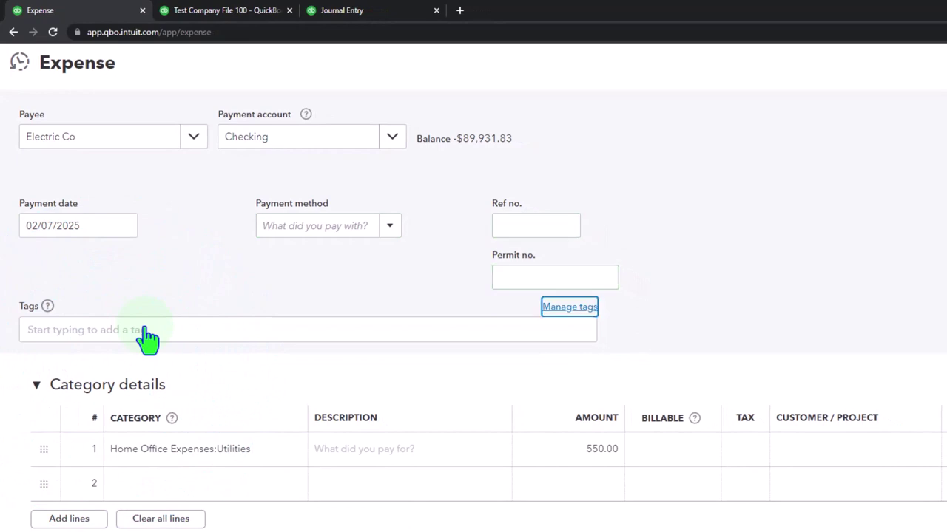
- Calculate 550 × 0.3 in the calculator and set the first utilities line's amount to 165
left_click(147, 337)
key("Tab")
key("Tab")
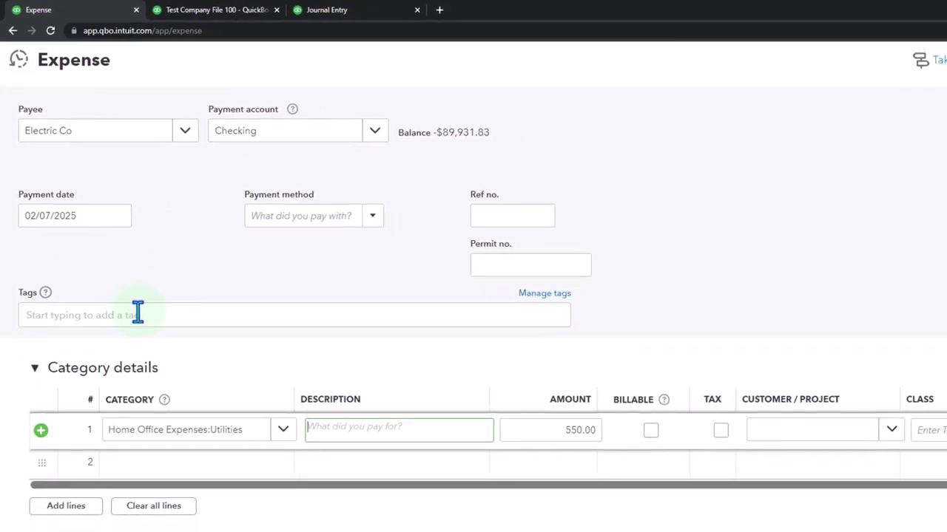
key("Tab")
left_click(680, 520)
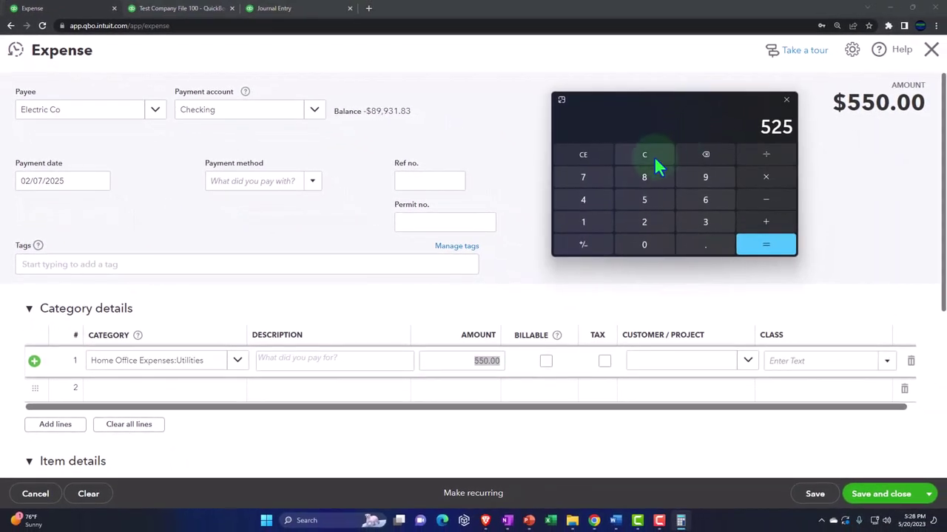
left_click(652, 156)
type("550*.3")
key("Return")
left_click(476, 359)
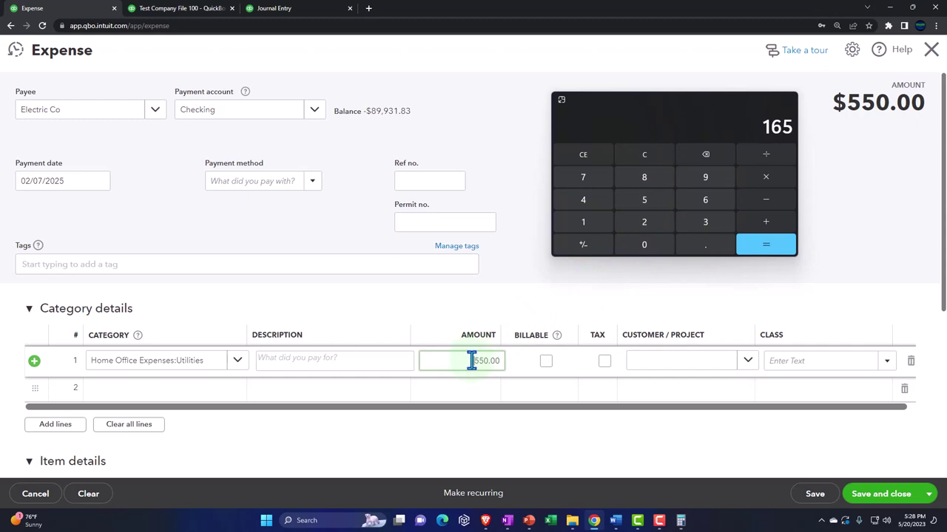
type("165")
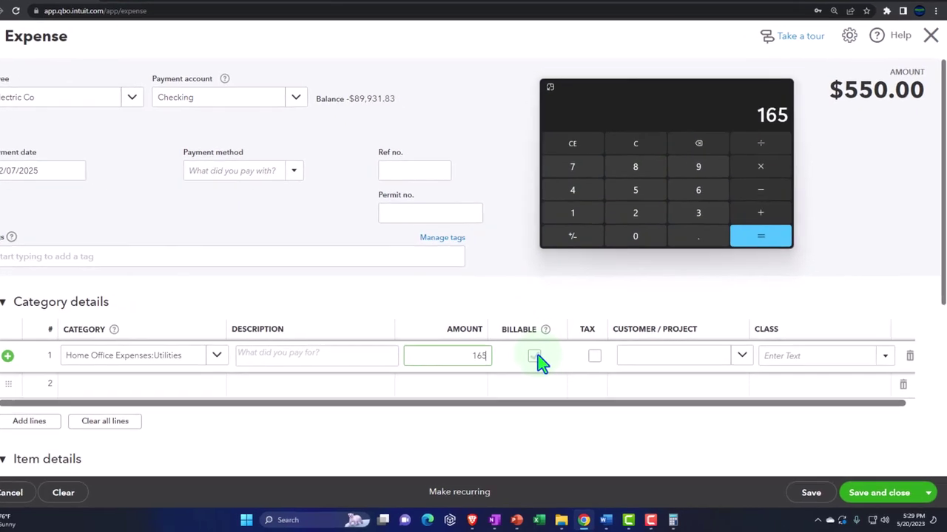
key("Tab")
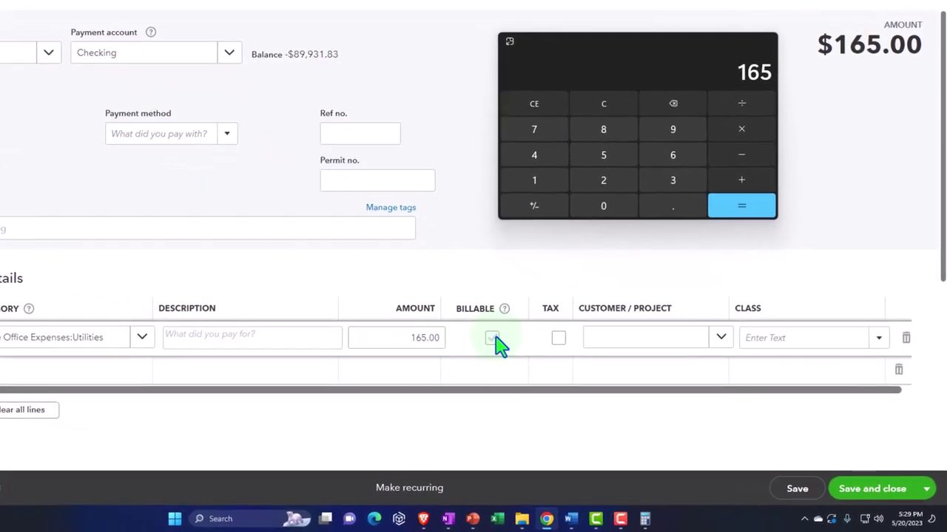
- Assign class B to the first utilities line of the Electric Co expense
key("Tab")
key("Tab")
key("Tab")
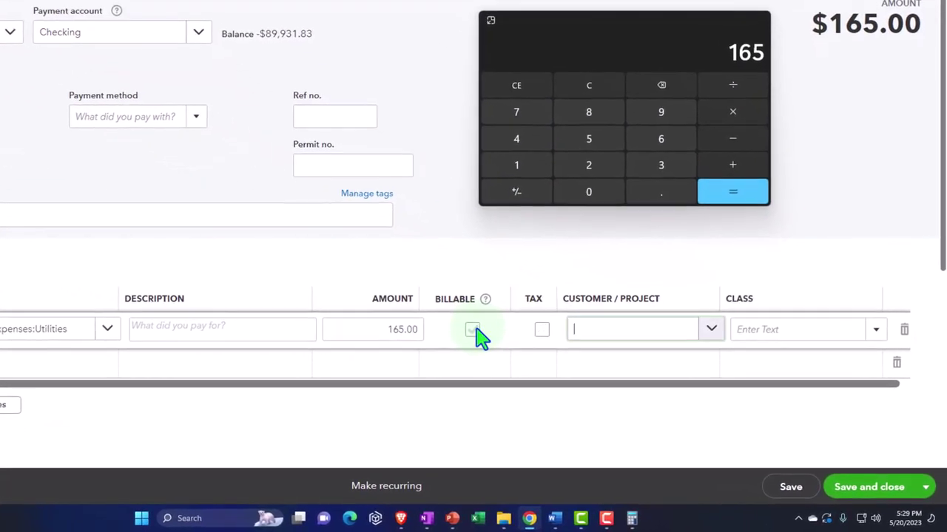
left_click(880, 336)
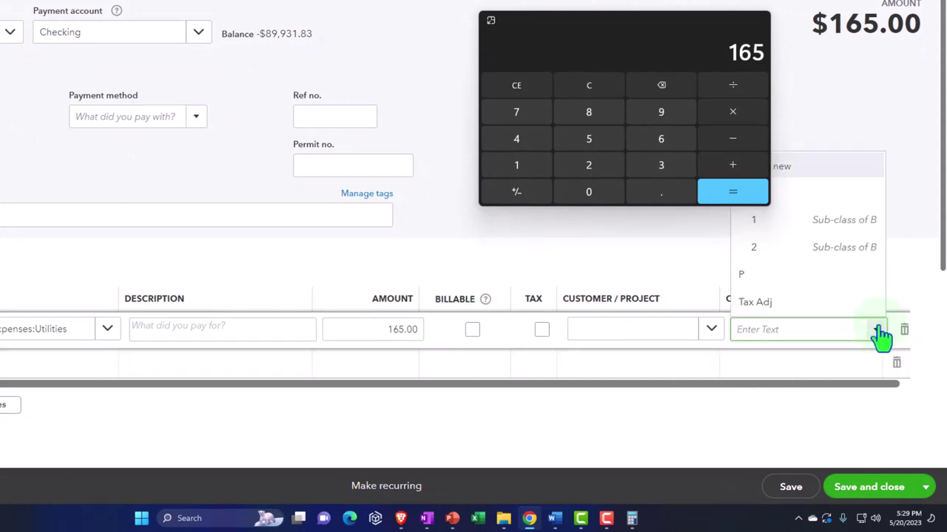
left_click(821, 211)
key("Tab")
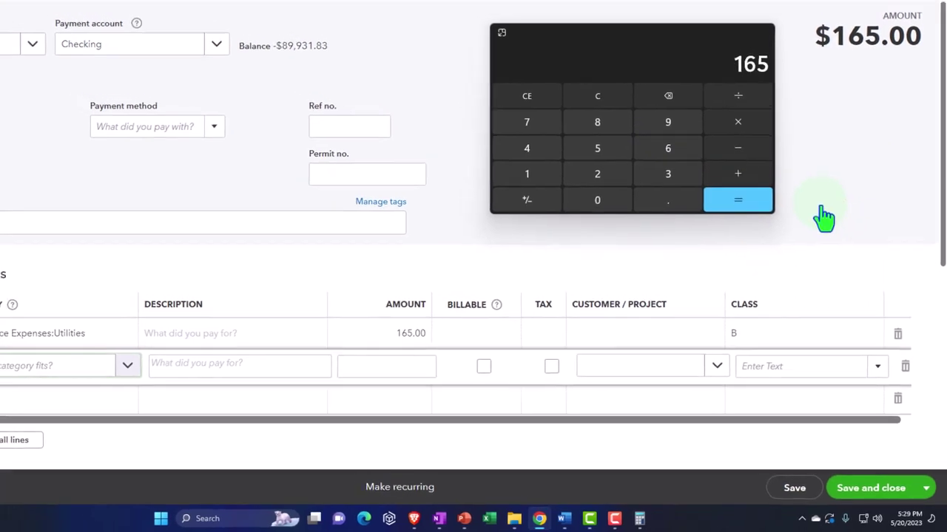
- Set the second expense line's category to Home Office Expenses:Utilities
type("ut")
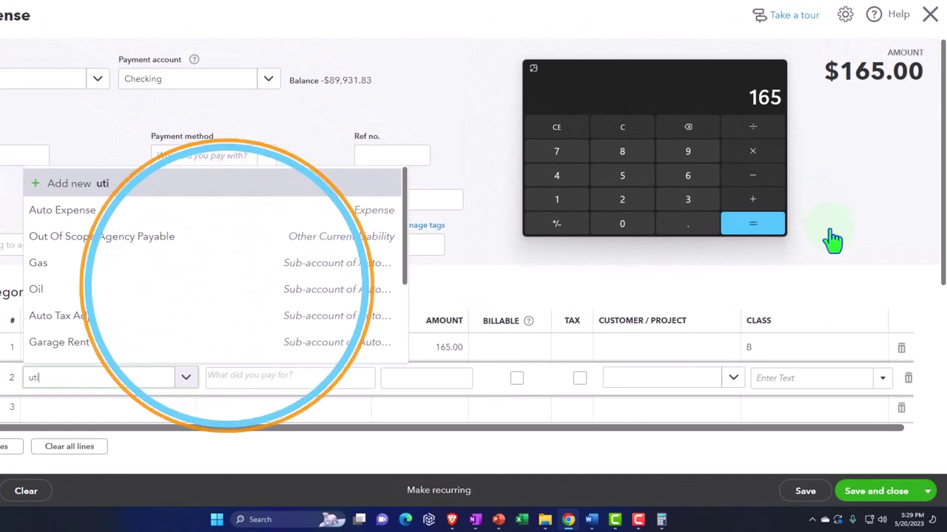
type("i")
key("Down")
key("Tab")
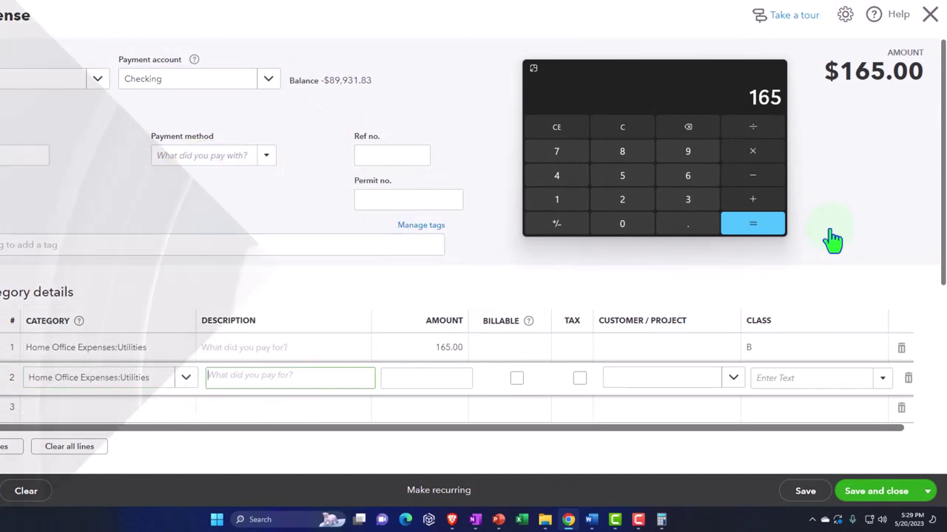
key("Tab")
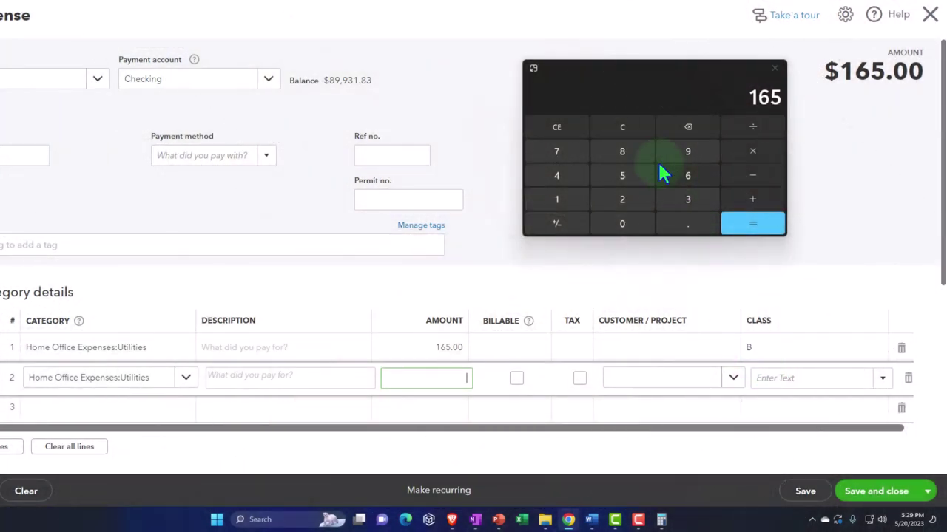
left_click(633, 131)
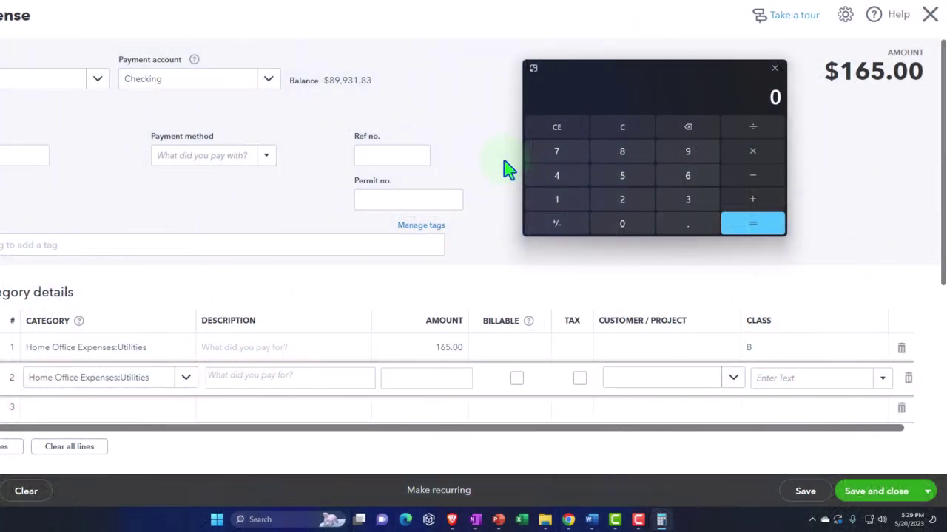
type("165")
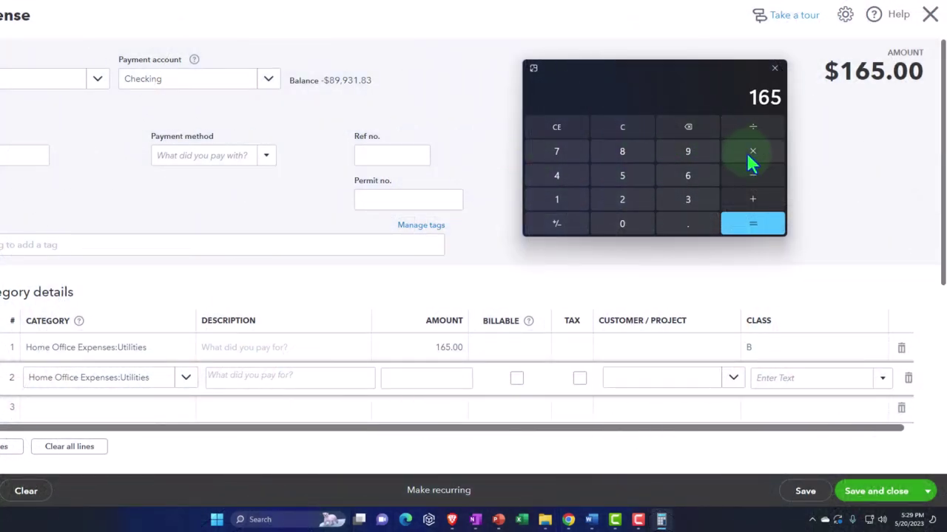
left_click(751, 162)
type(".3")
key("Return")
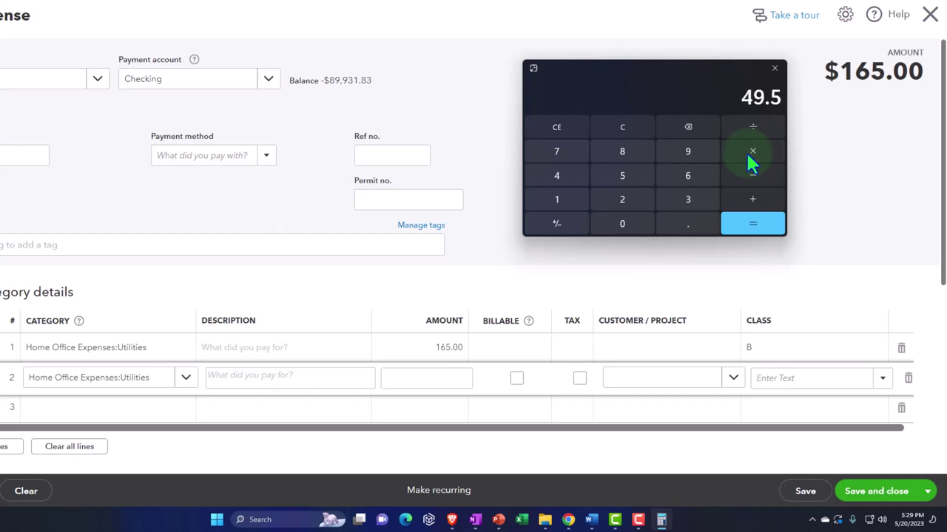
left_click(635, 128)
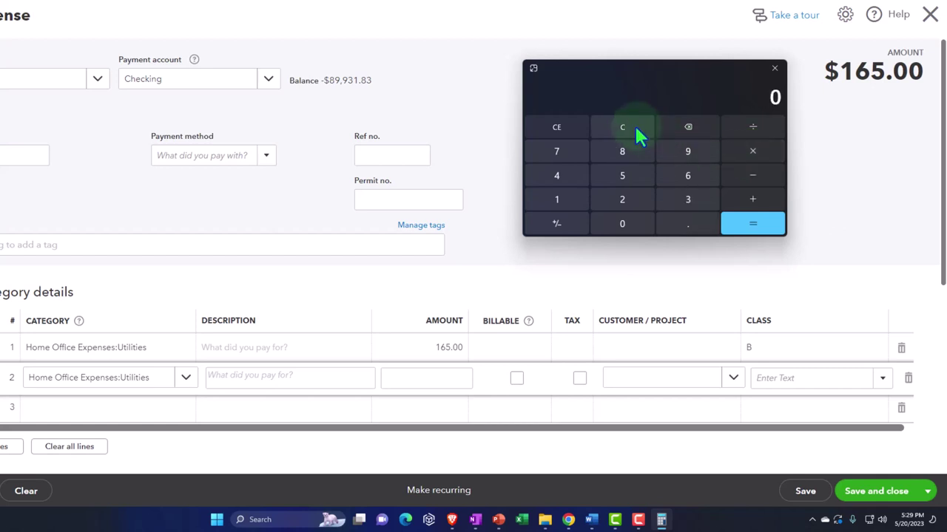
- Calculate 165 ÷ 0.3 × 0.7 in the calculator and set the second utilities line's amount to 385
type("165/.3")
key("Return")
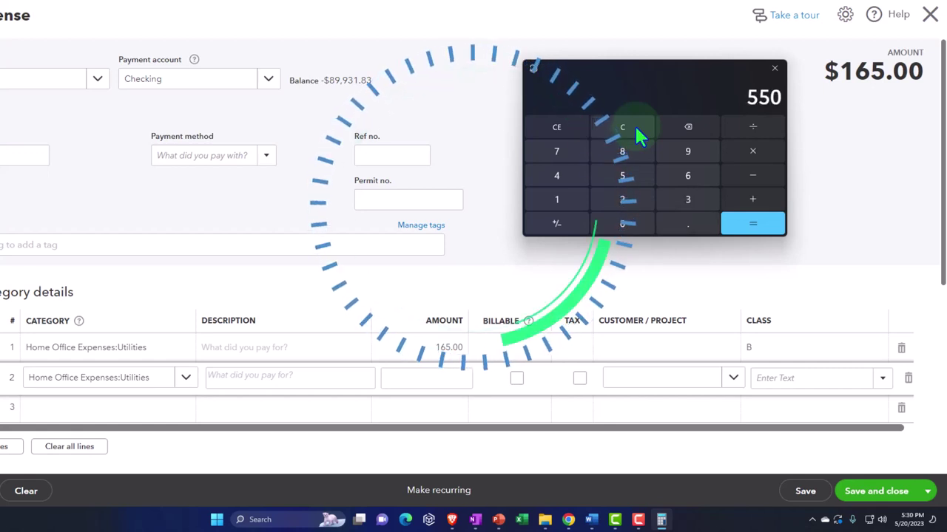
type(".7")
key("Return")
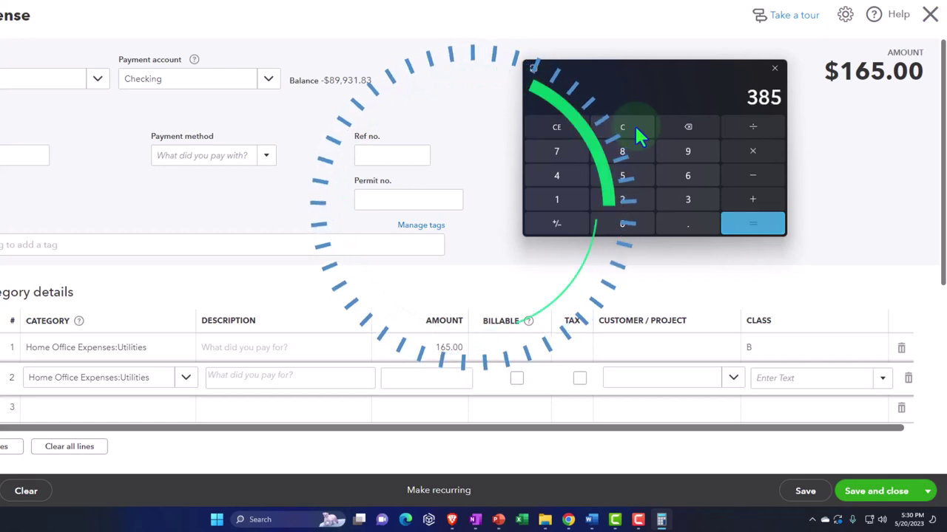
left_click(446, 377)
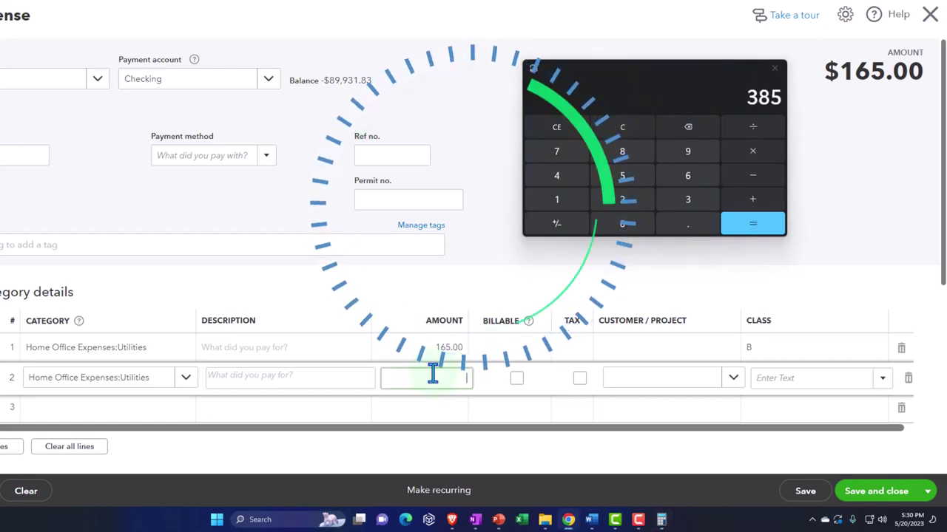
type("385")
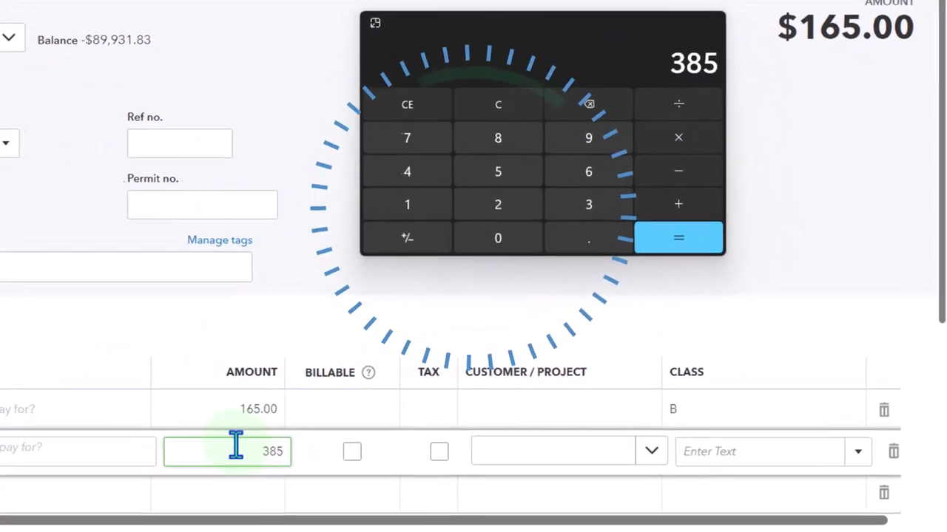
key("Tab")
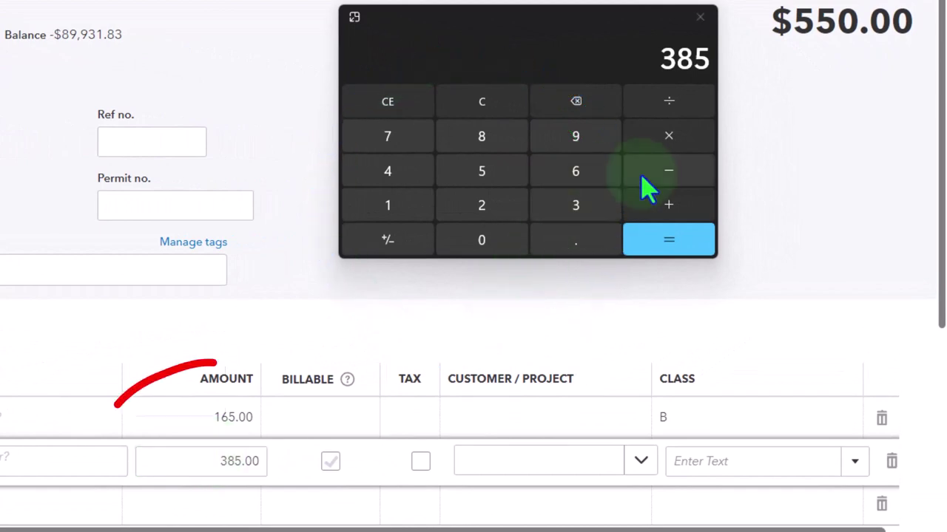
- Check the split in the calculator by adding 165 to the second line's 385
left_click(667, 210)
type("165")
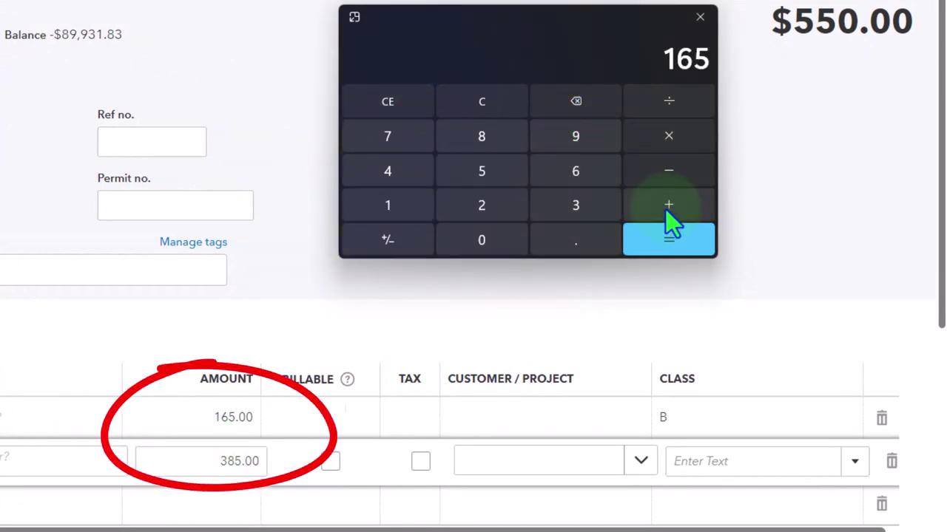
key("Return")
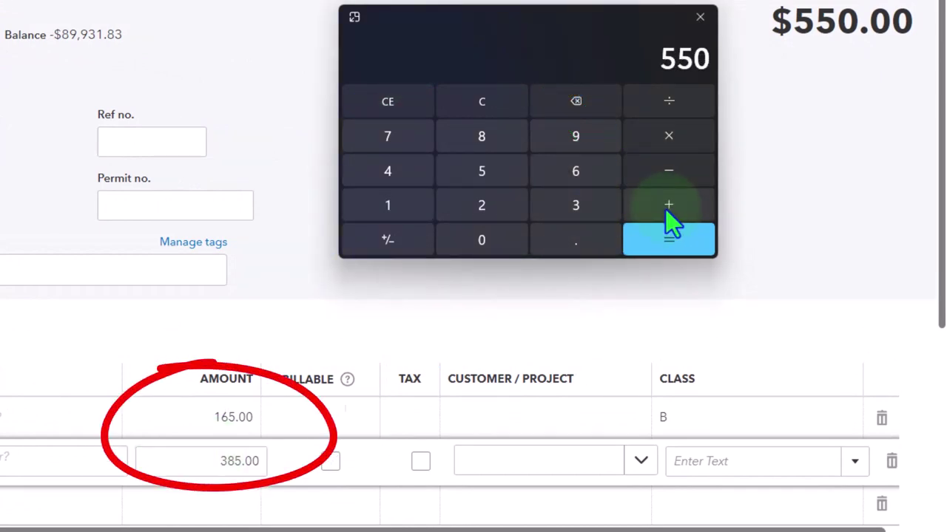
- Assign class P to the second utilities line of the Electric Co expense
left_click(850, 465)
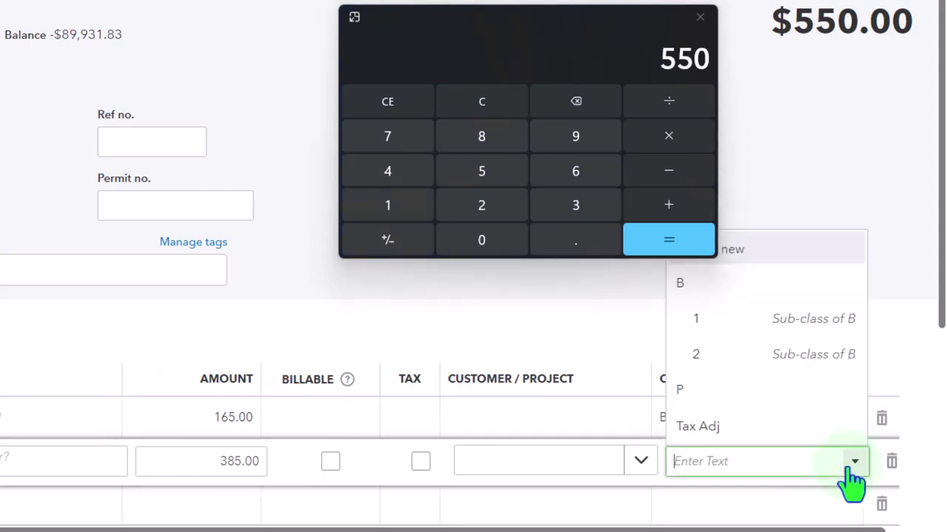
left_click(703, 392)
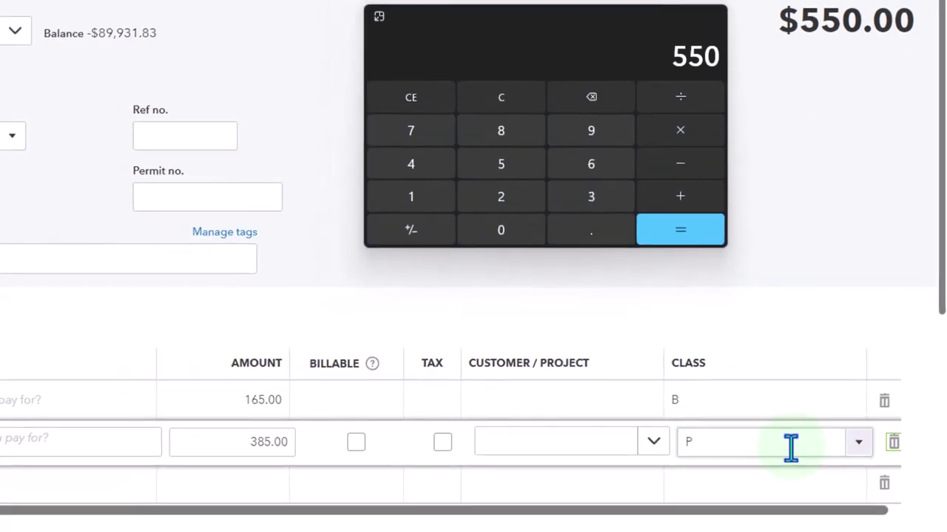
left_click(781, 489)
- Dismiss the calculator and save the Electric Co expense, opening a new blank expense
left_click(525, 51)
key("alt+F4")
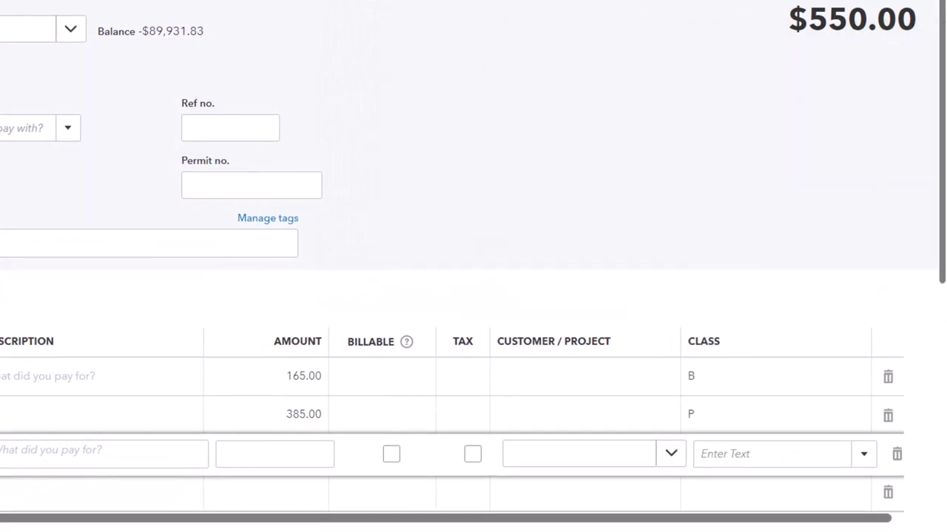
left_click(851, 527)
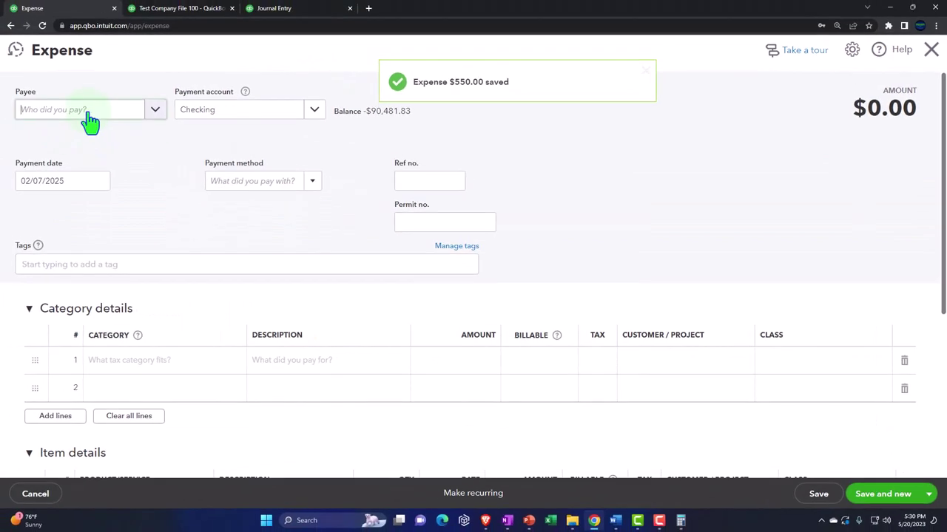
- Select Big Gov. as the payee of the new expense
left_click(87, 111)
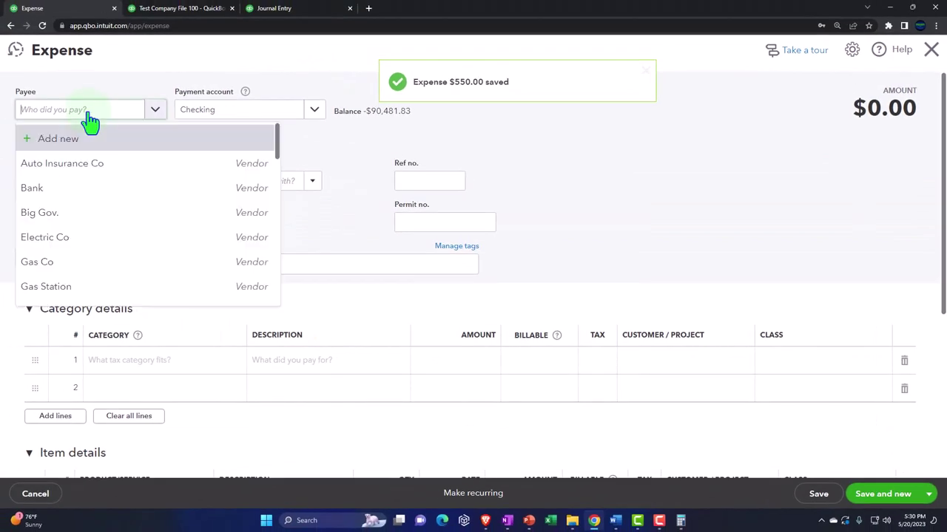
type("ta")
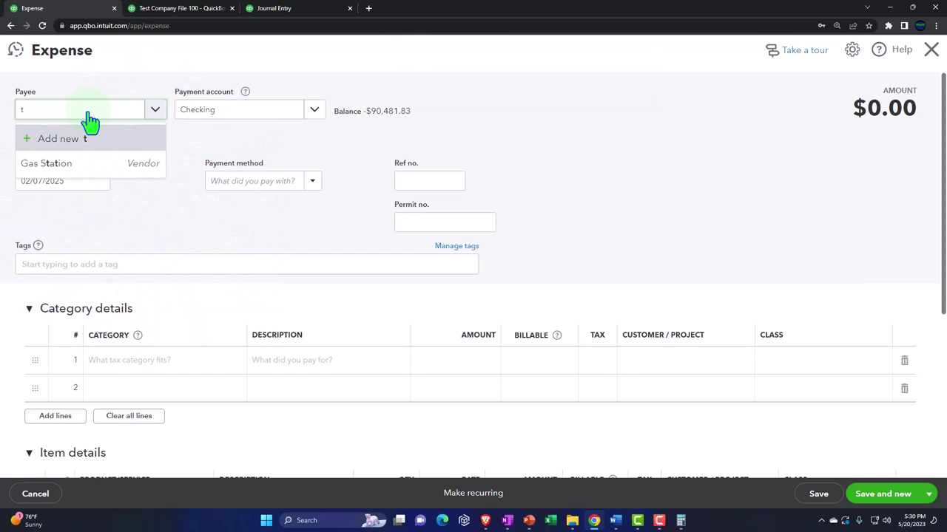
type("ta")
key("BackSpace")
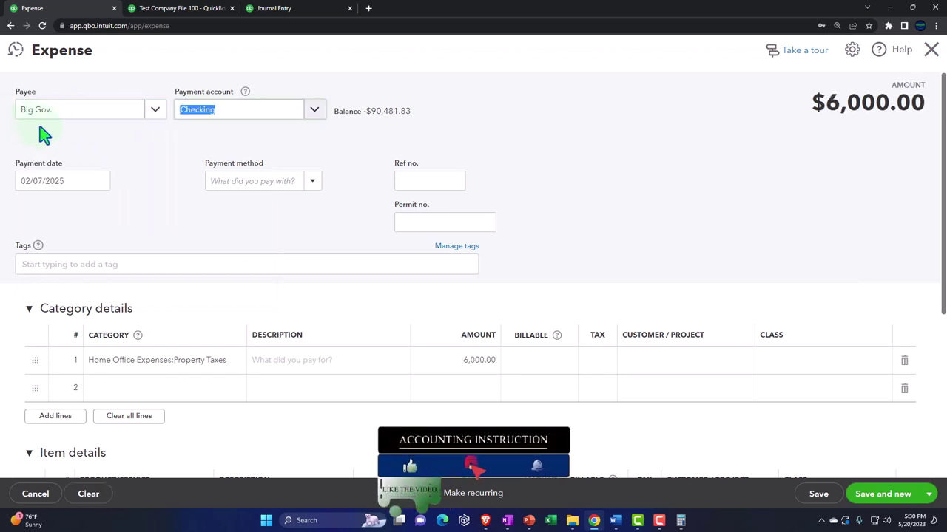
- Keep Checking as the payment account and set the Big Gov. expense's payment date to 02/12/2025
key("Tab")
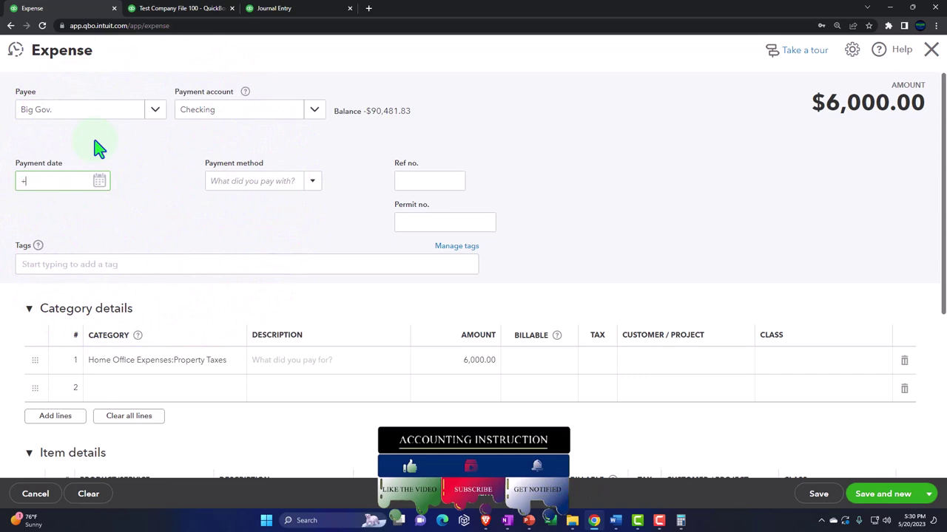
key("Tab")
key("Tab")
key("Tab")
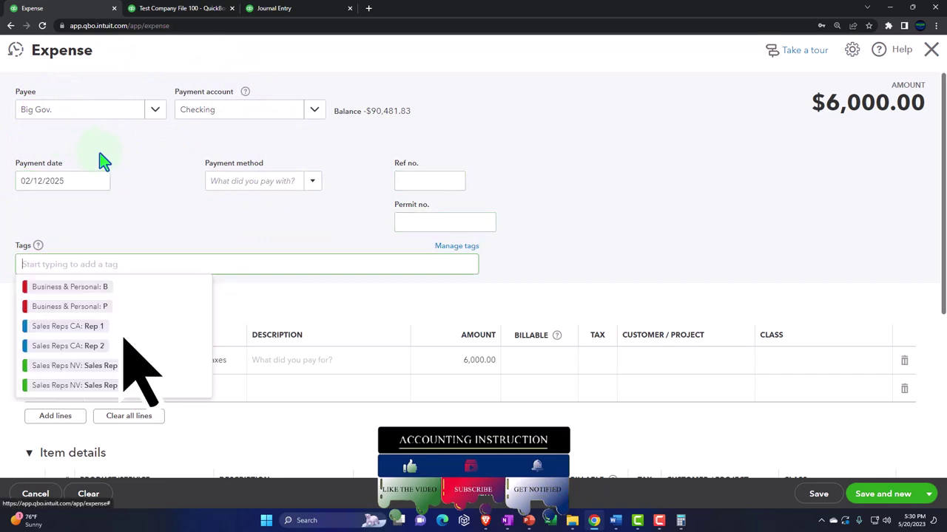
- Calculate 6000 × 0.3 in the calculator and set the Home Office Expenses:Property Taxes line's amount to 1800
key("Tab")
key("Tab")
key("Tab")
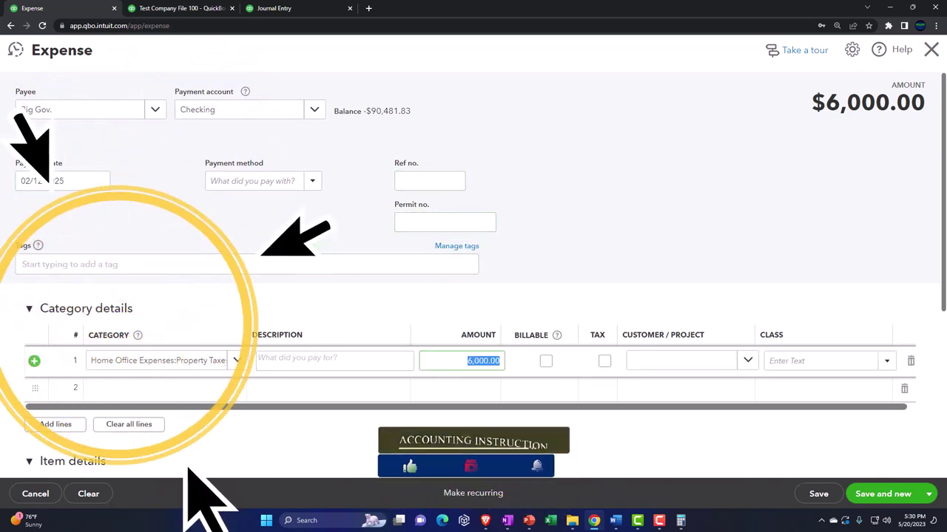
key("alt+Tab")
left_click_drag(725, 125, 622, 128)
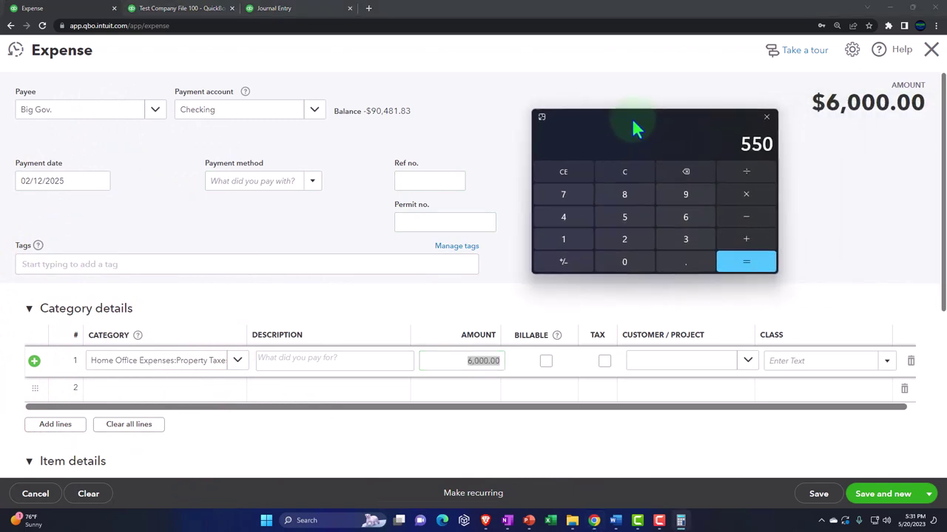
left_click(638, 169)
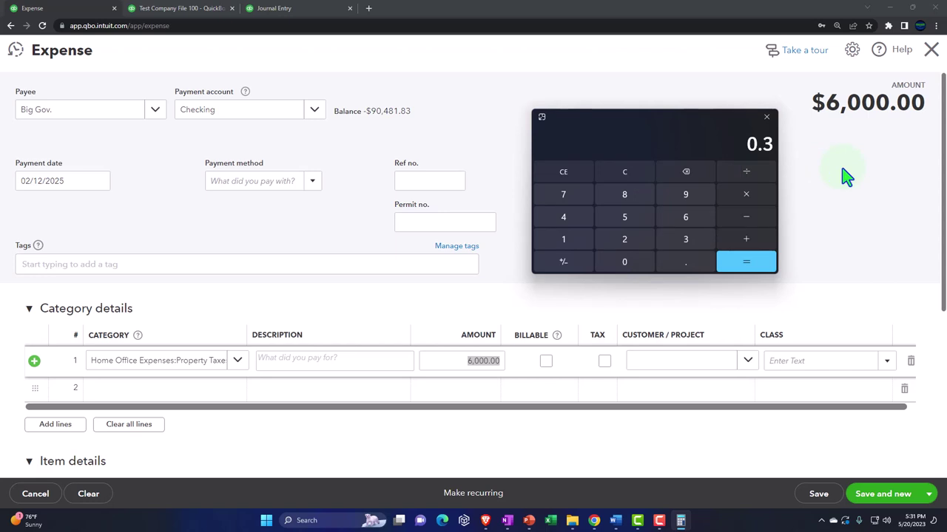
key("Return")
left_click(477, 362)
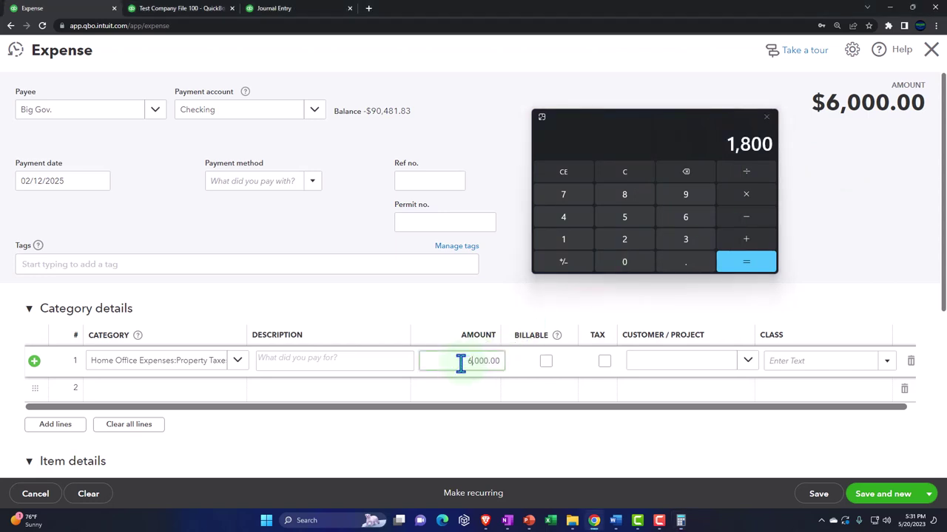
double_click(461, 362)
type("1800")
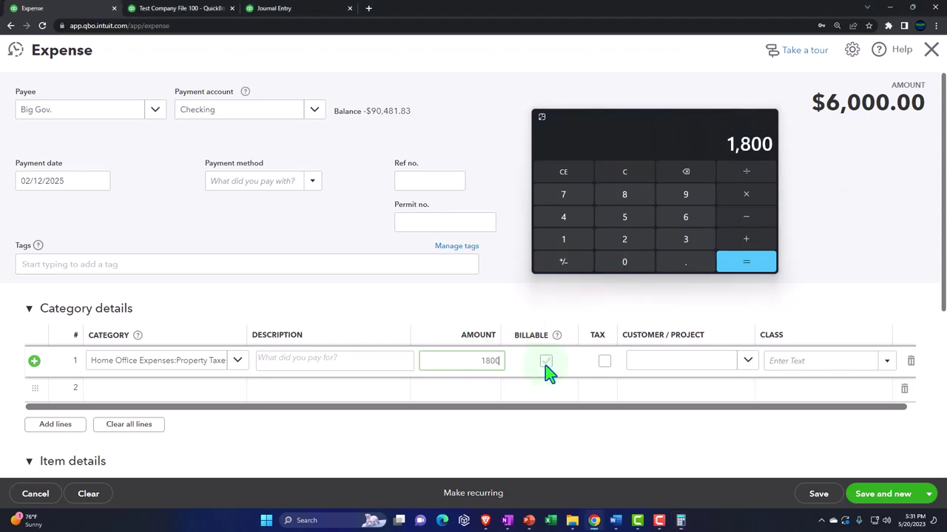
- Subtract 6000 from 1800 in the calculator and set the second category line's amount to 4200
key("Tab")
key("Tab")
key("Tab")
key("Tab")
key("Tab")
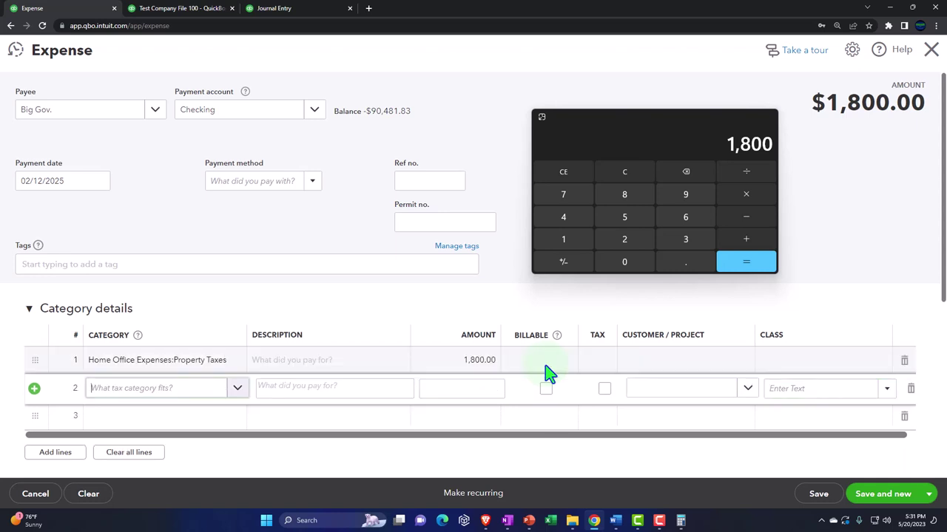
key("Tab")
key("Tab")
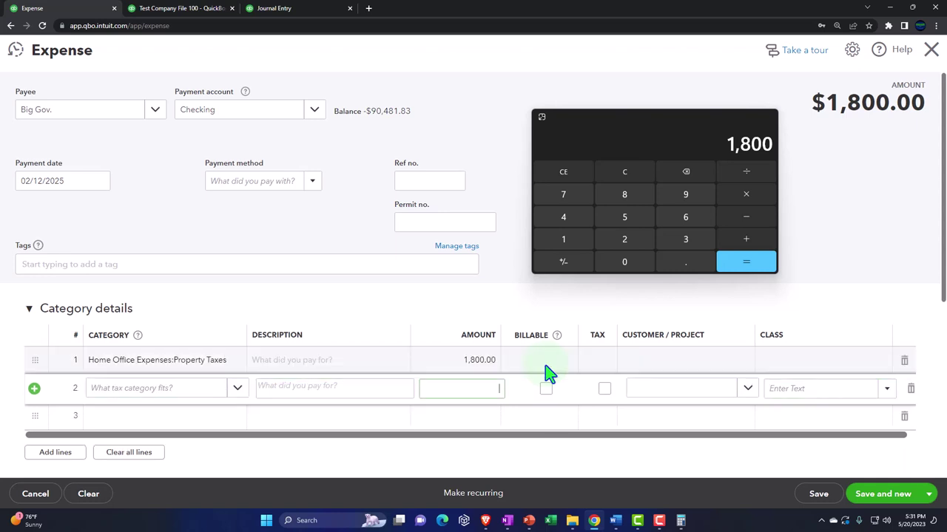
left_click(754, 219)
type("6000")
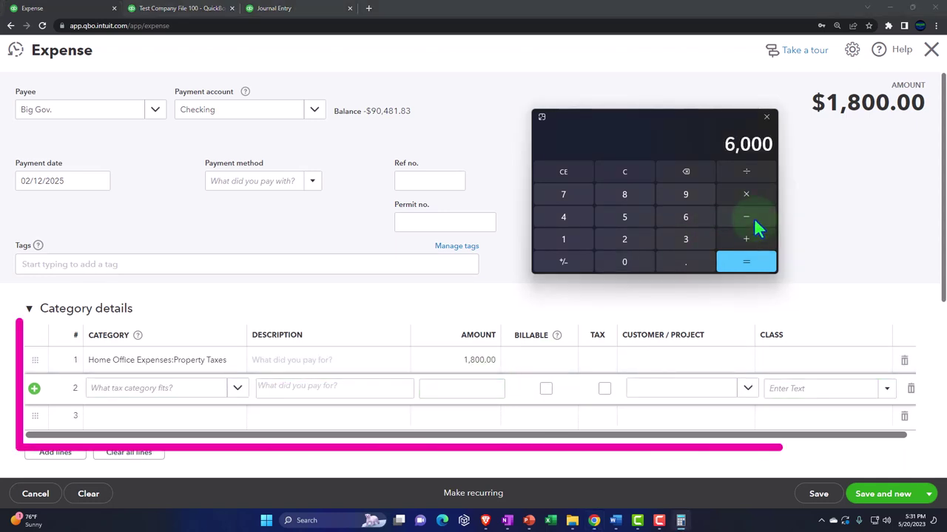
left_click(746, 266)
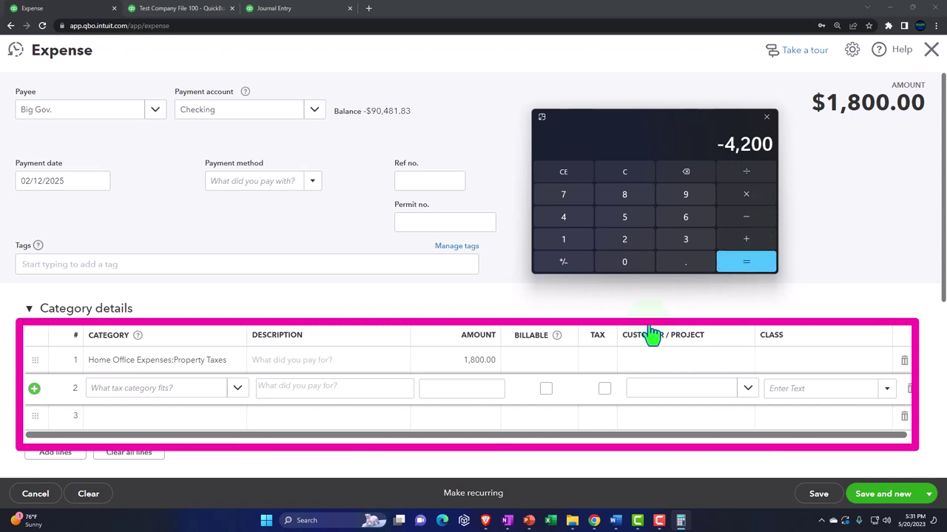
left_click(469, 384)
type("4200")
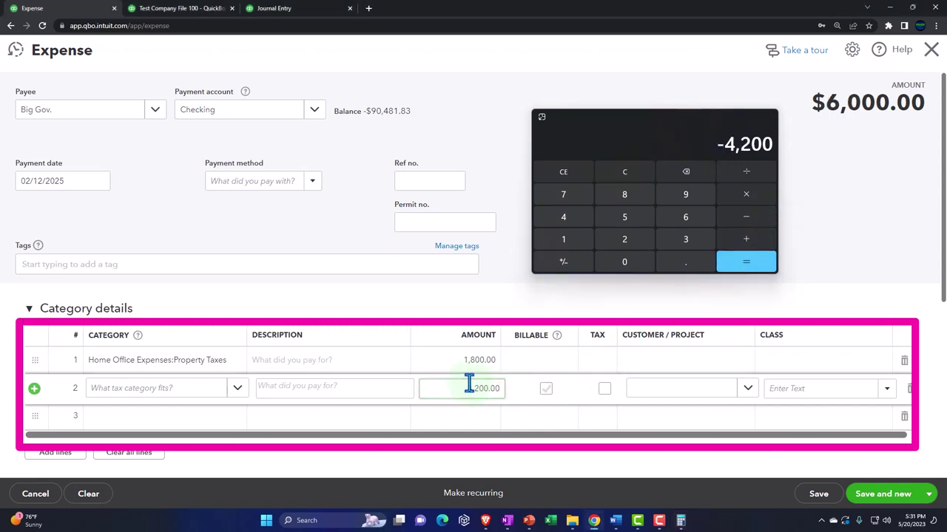
- Set the second line's category to Home Office Expenses:Property Taxes
left_click(157, 392)
type("Ho")
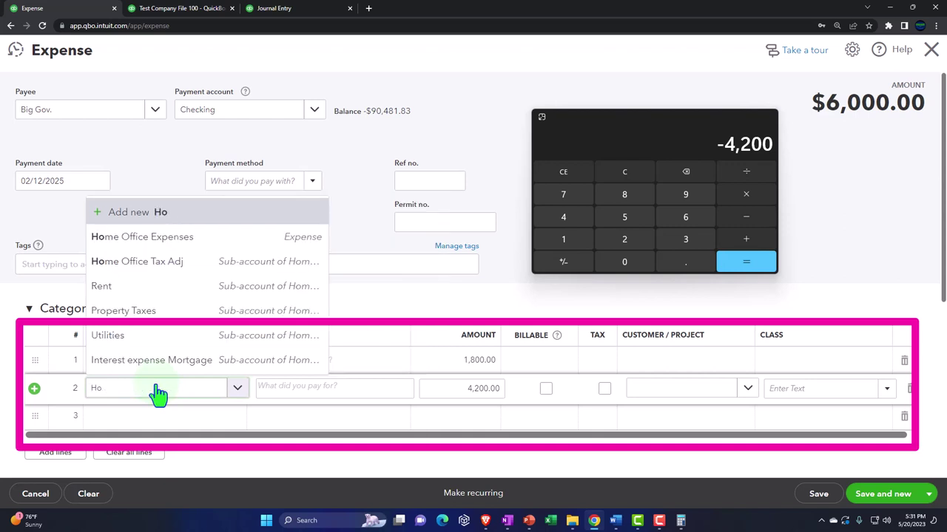
key("BackSpace")
key("BackSpace")
type("pro")
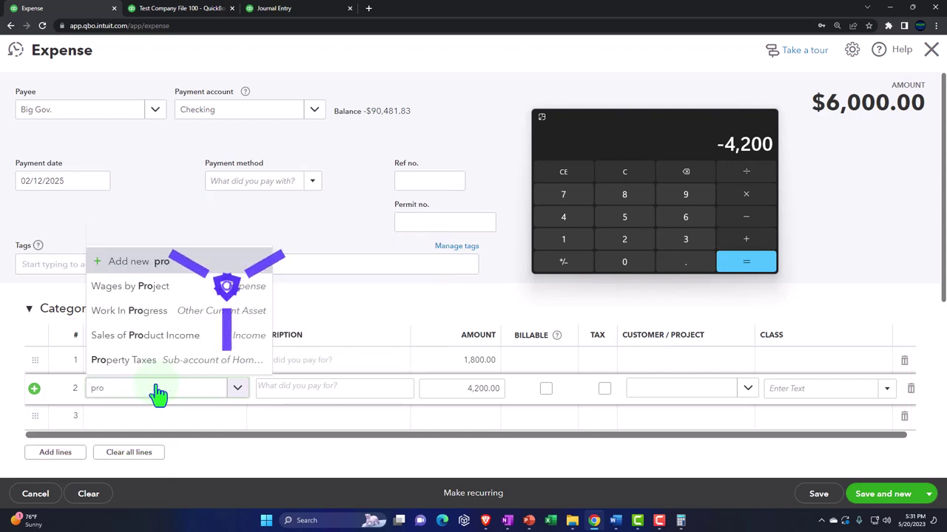
type("p")
key("BackSpace")
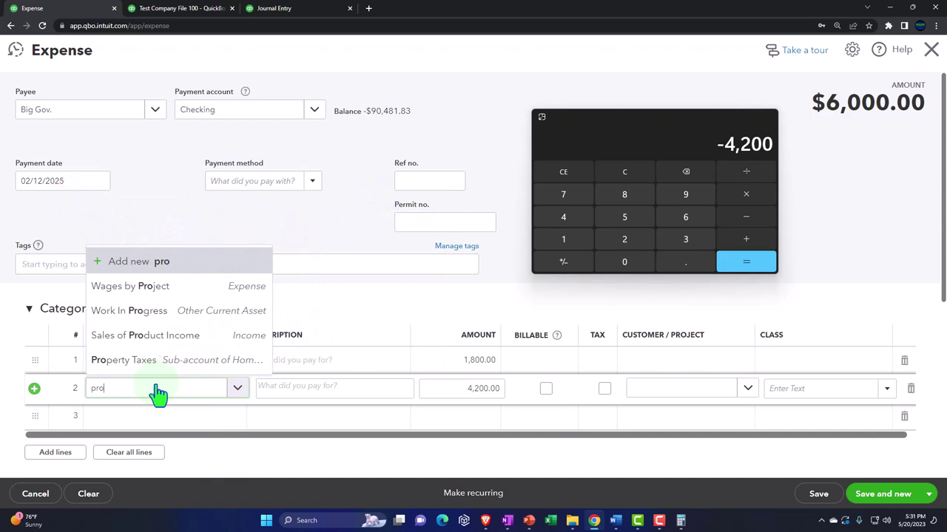
type("perty")
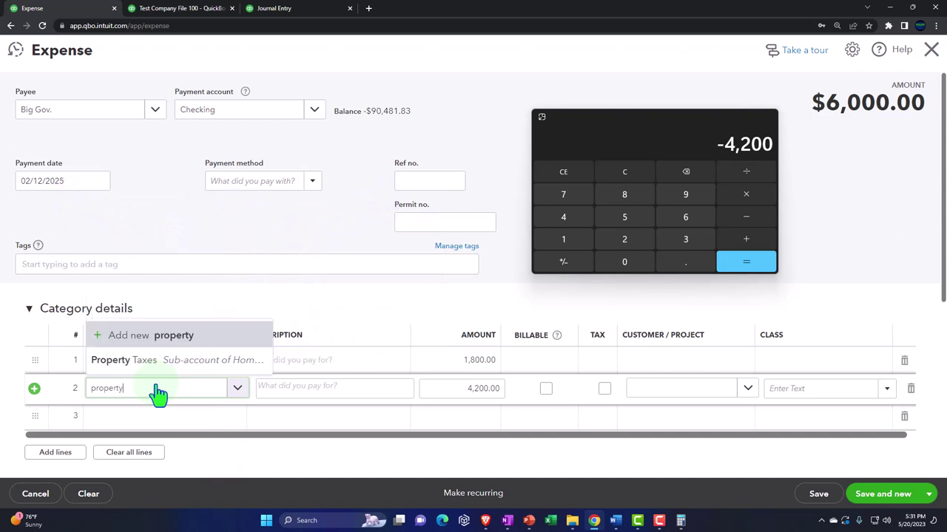
key("Down")
key("Tab")
key("Tab")
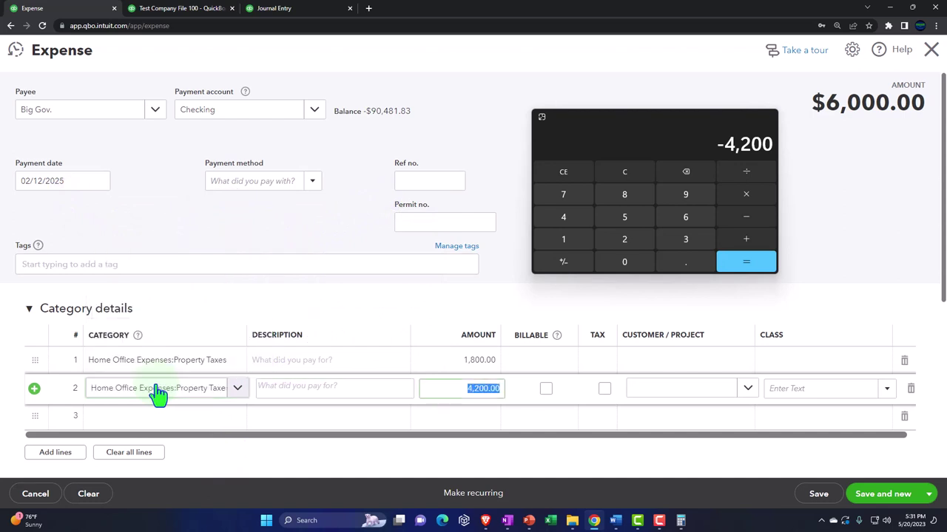
key("Tab")
key("Tab")
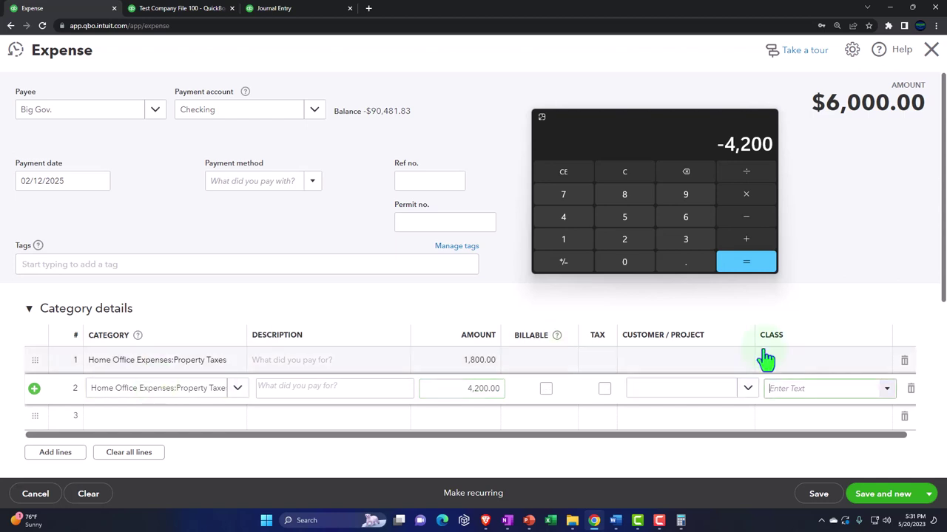
- Assign class B to the 1,800 line and class P to the 4,200 line, and save the expense to start a new one
left_click(851, 361)
left_click(887, 363)
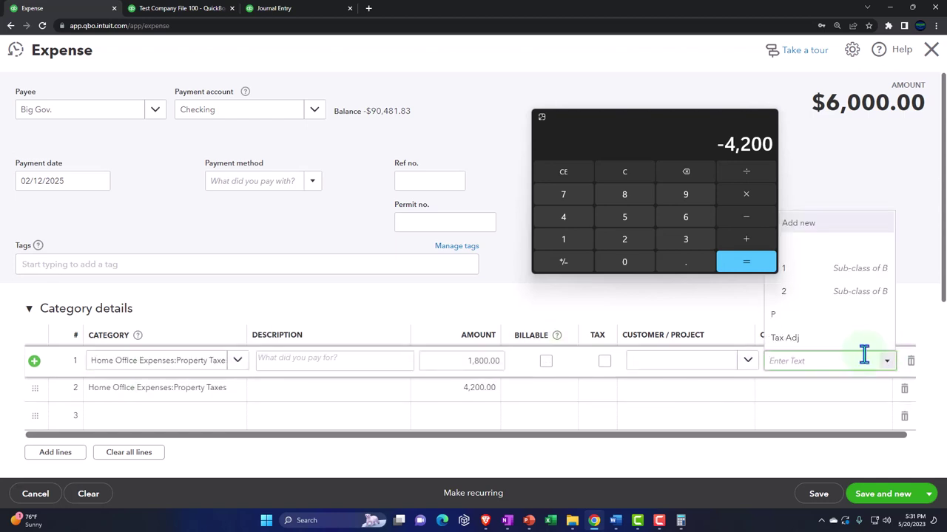
left_click(824, 248)
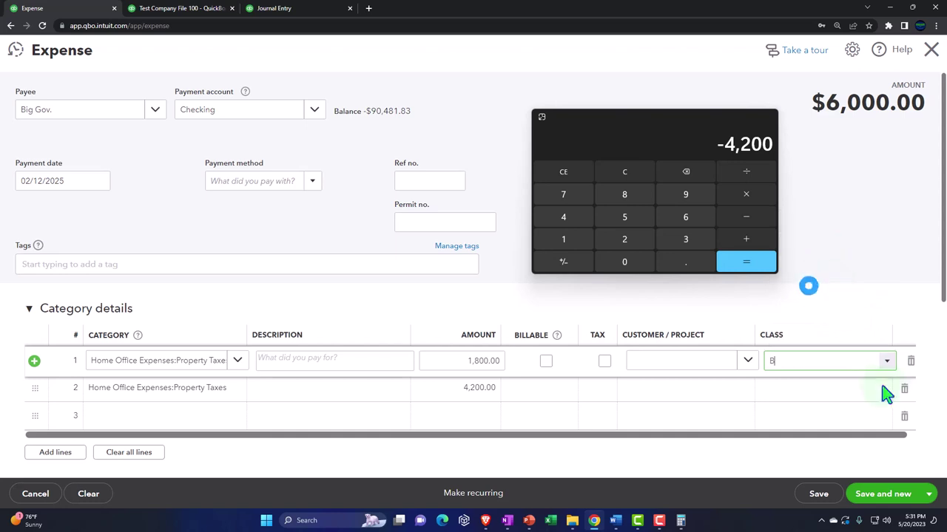
left_click(888, 390)
left_click(860, 390)
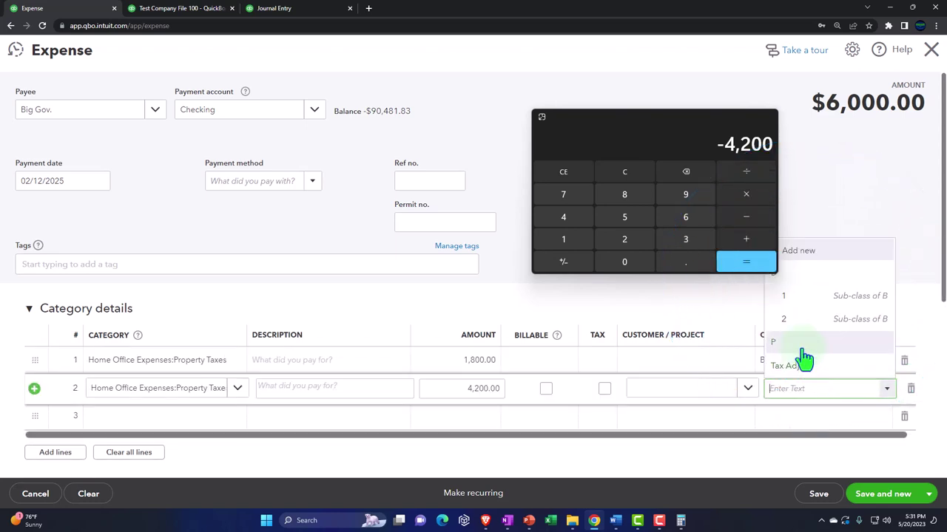
left_click(804, 357)
left_click(923, 470)
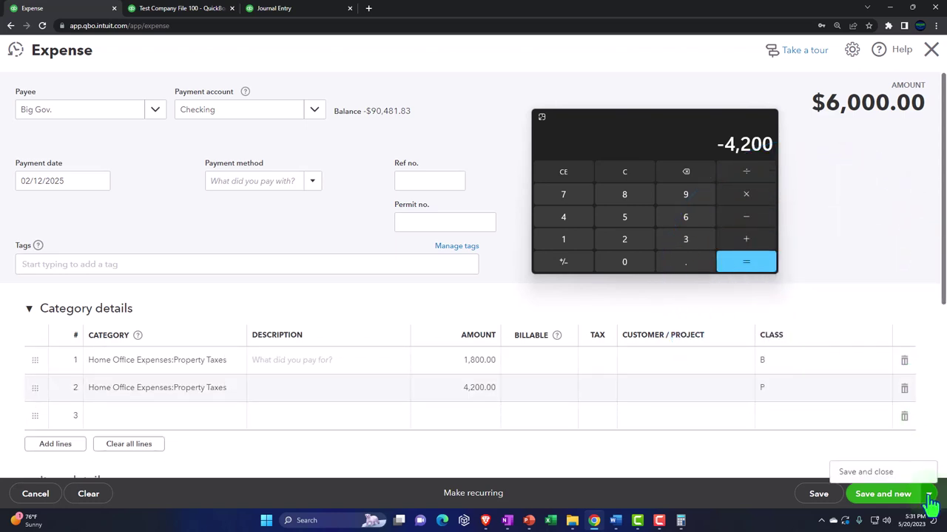
left_click(881, 491)
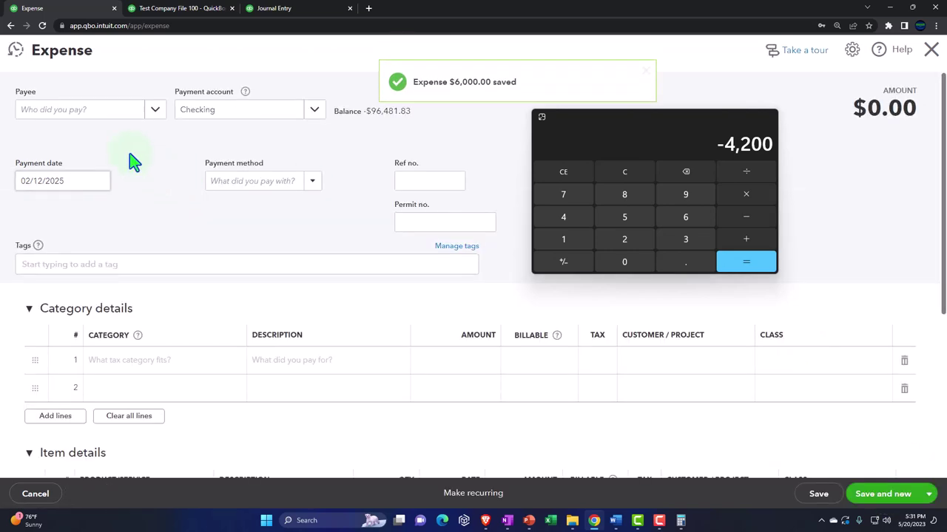
- Select Bank as the payee of the new expense
left_click(78, 110)
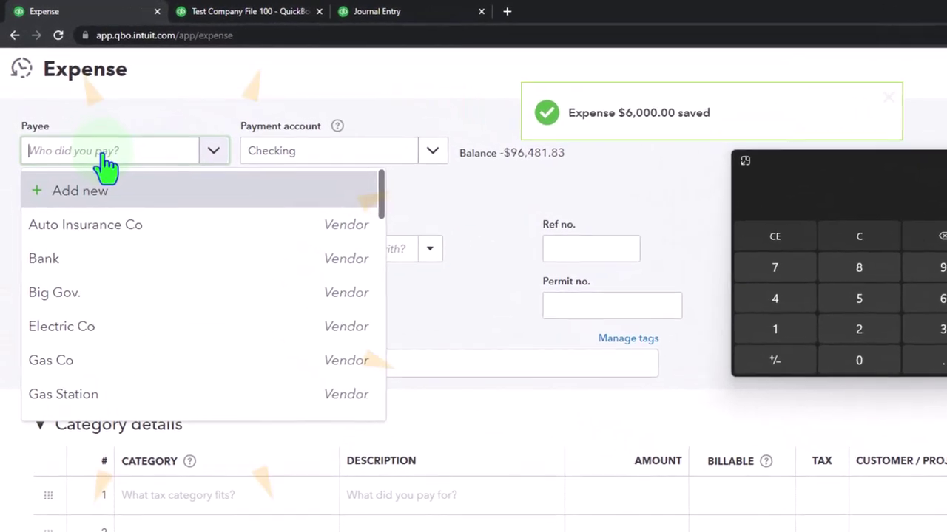
key("Escape")
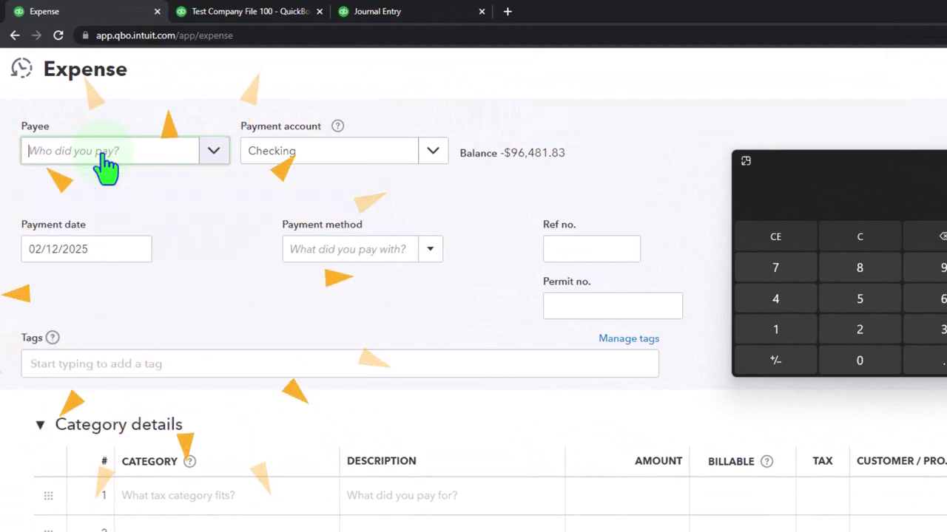
type("mor")
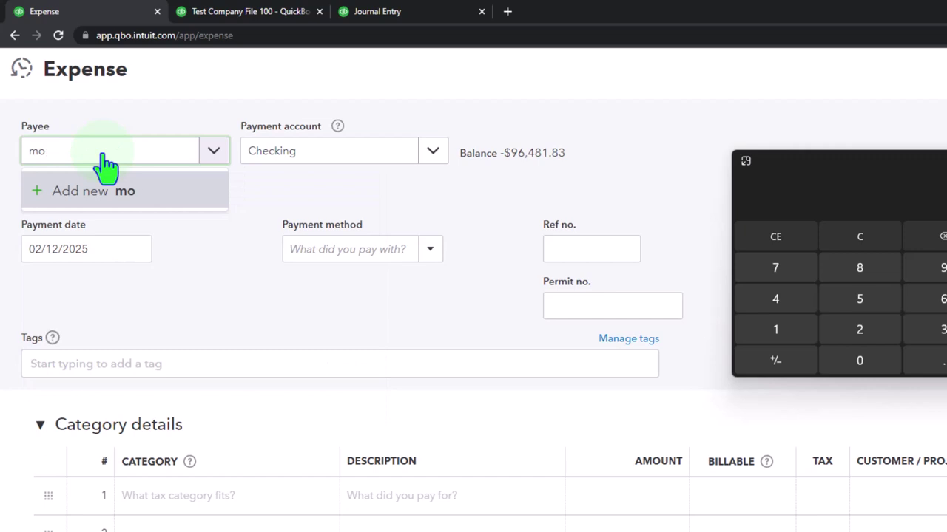
key("BackSpace")
key("BackSpace")
type("bank")
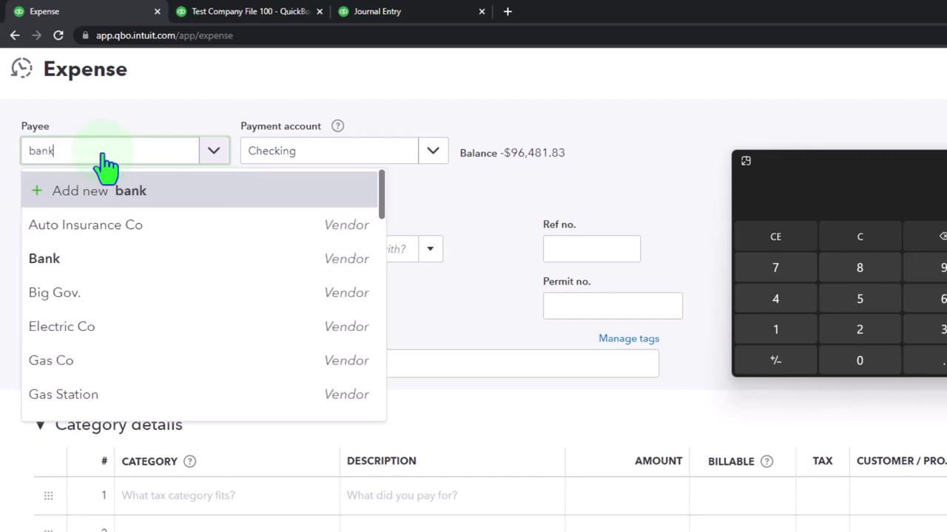
key("Down")
key("Tab")
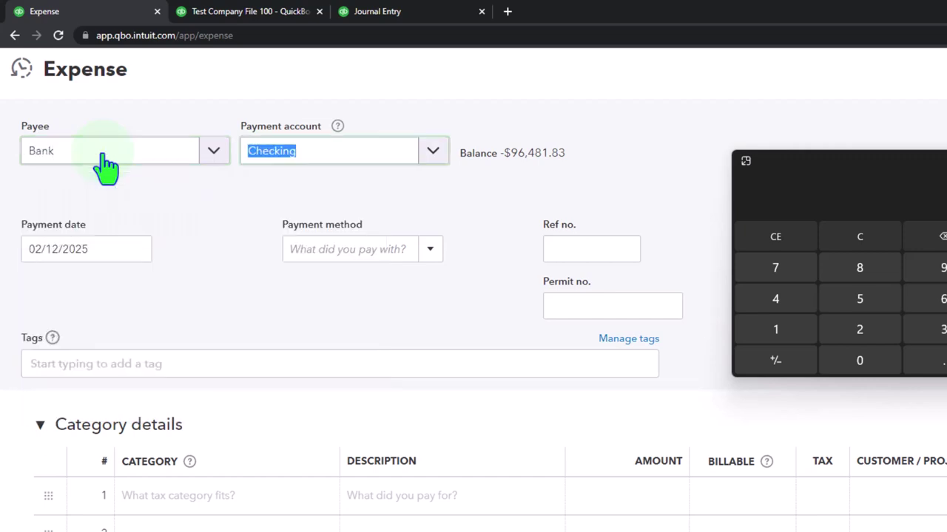
- Keep Checking as the payment account and set the Bank expense's payment date to 02/23/2025
key("Tab")
key("Tab")
left_click(93, 249)
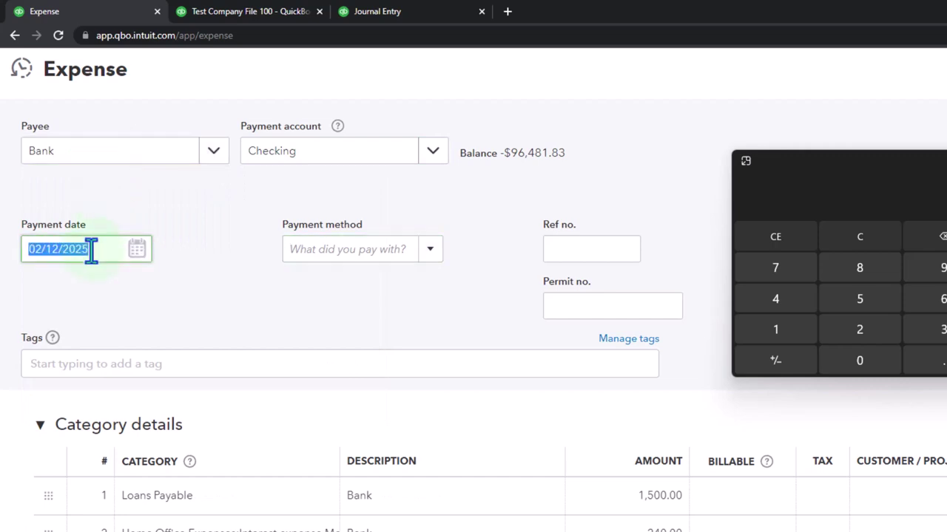
key("plus")
key("plus")
key("plus")
key("plus")
key("plus")
key("plus")
key("plus")
key("plus")
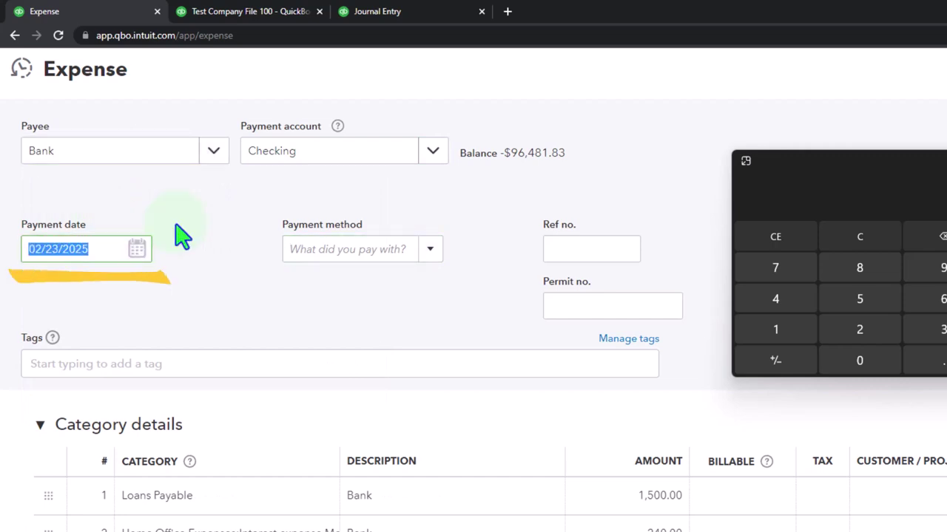
- Review the prefilled Loans Payable line and the first mortgage interest line, ending on the interest line's amount
key("Tab")
key("Tab")
key("Tab")
key("Tab")
key("Tab")
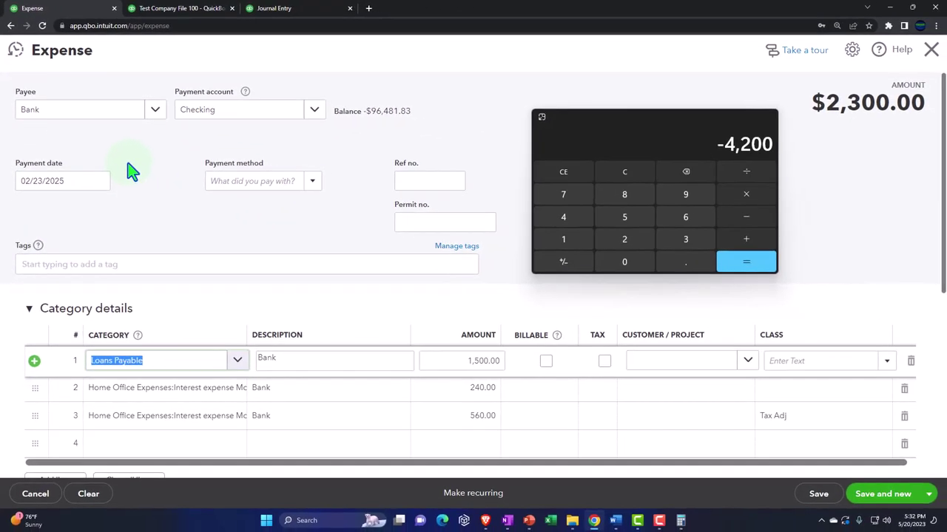
key("Tab")
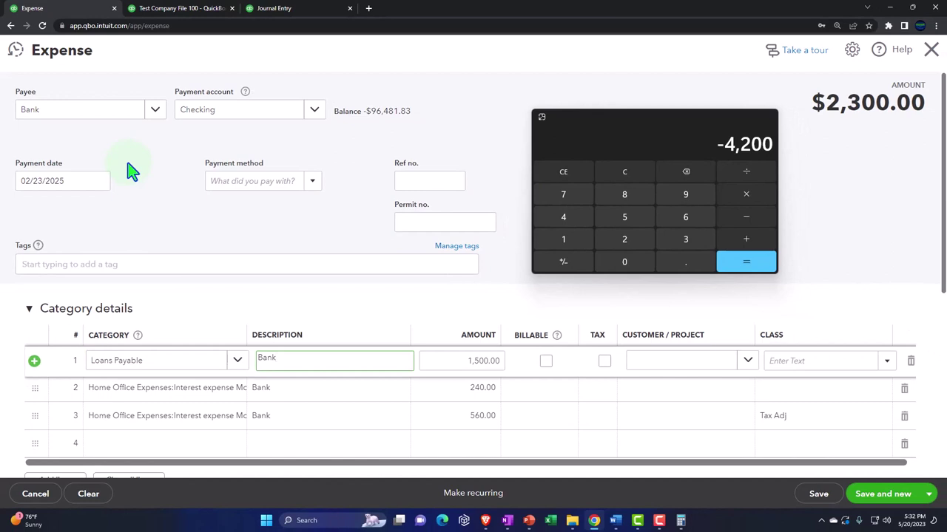
key("Tab")
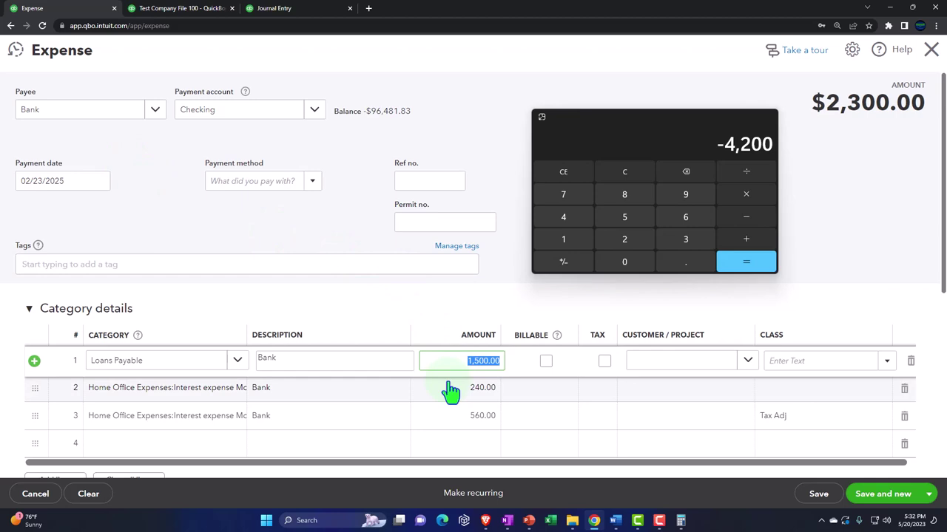
key("Tab")
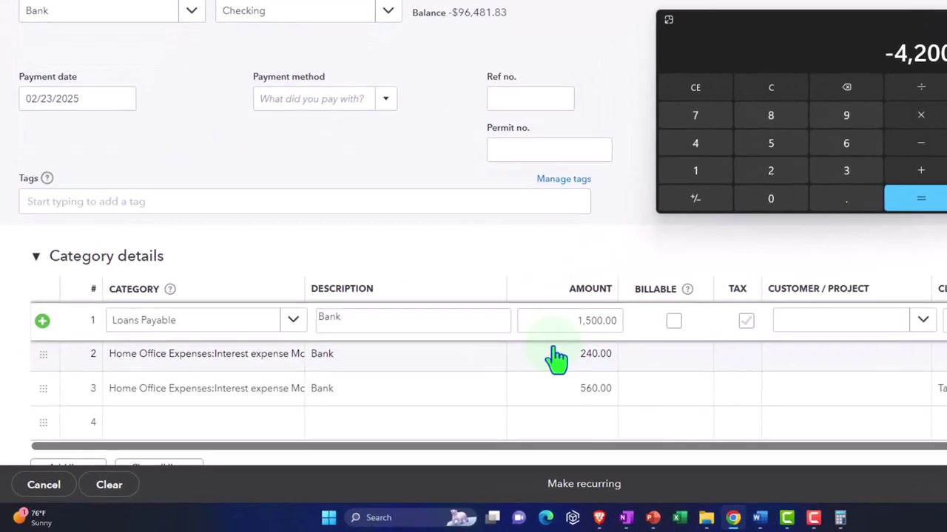
key("Tab")
key("Tab")
key("Tab")
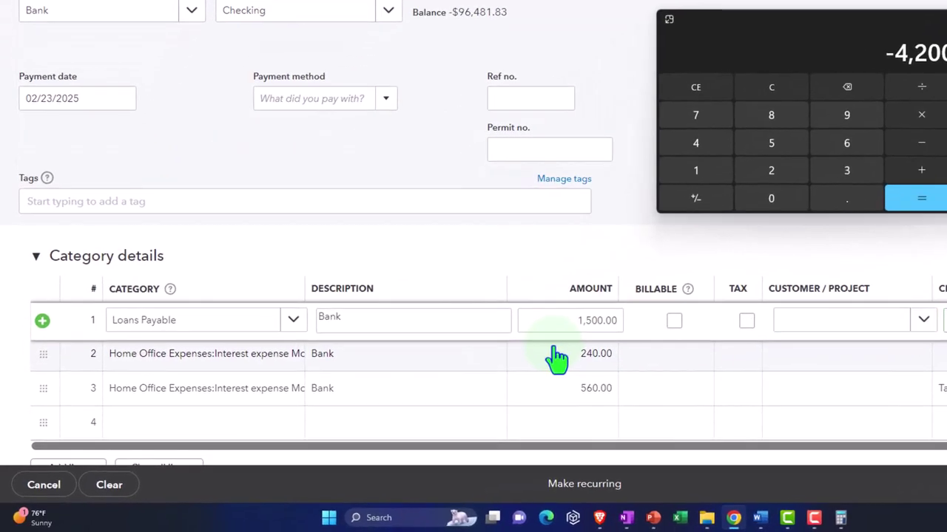
key("Tab")
key("Tab")
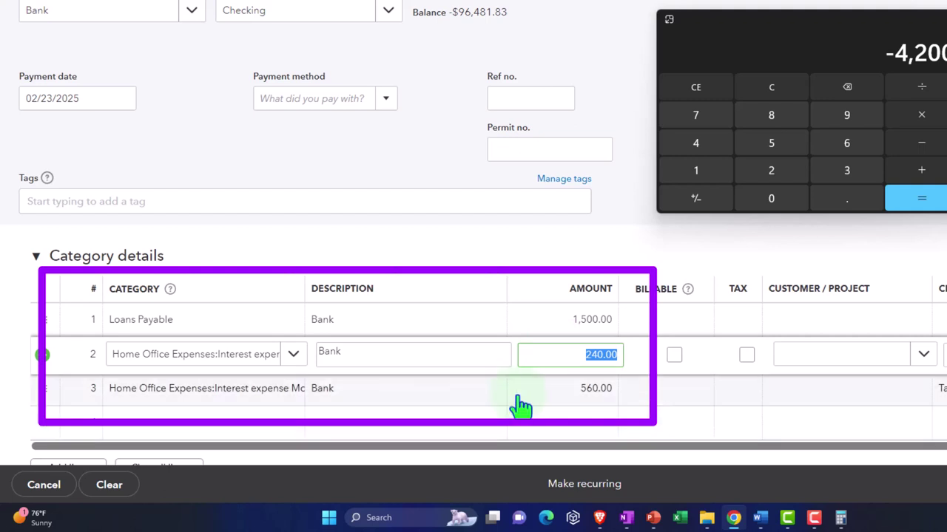
- Add up the Bank expense's three line amounts, 1500, 240 and 560, in the calculator
left_click(760, 89)
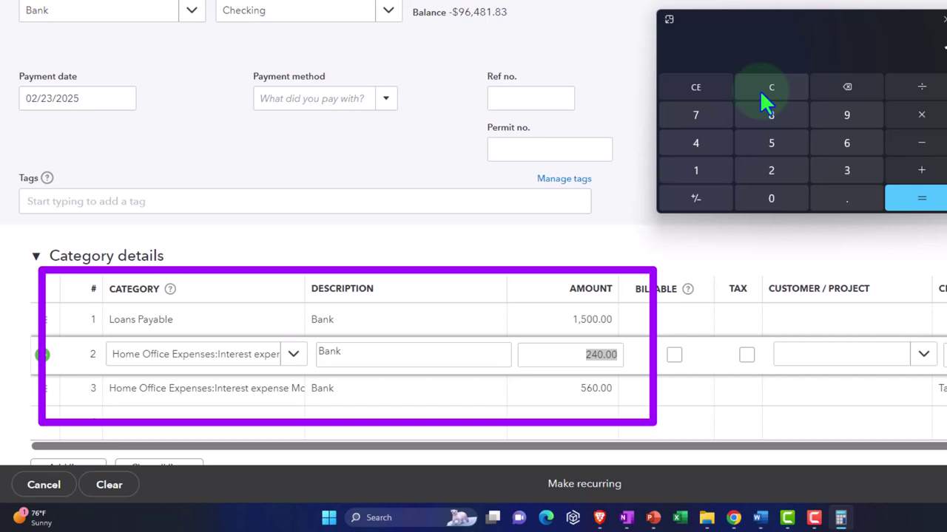
type("0+24")
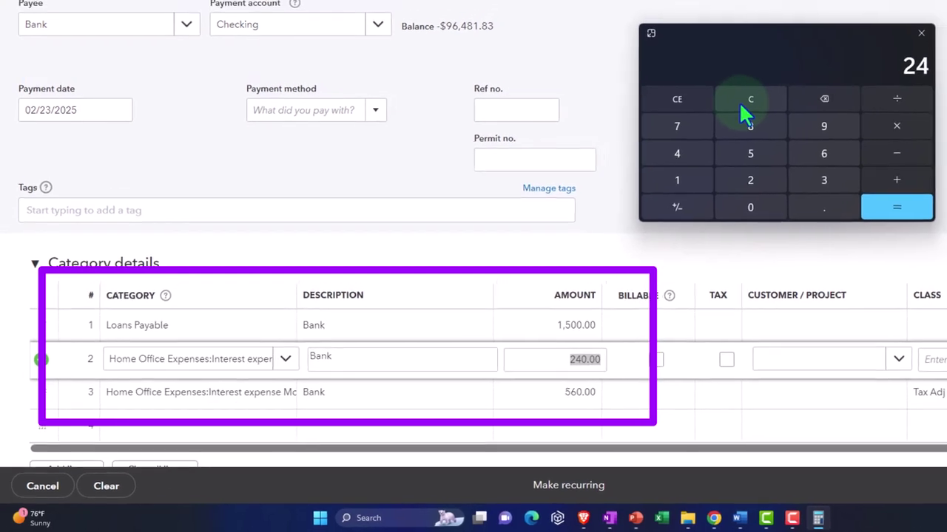
type("0")
key("BackSpace")
key("BackSpace")
key("BackSpace")
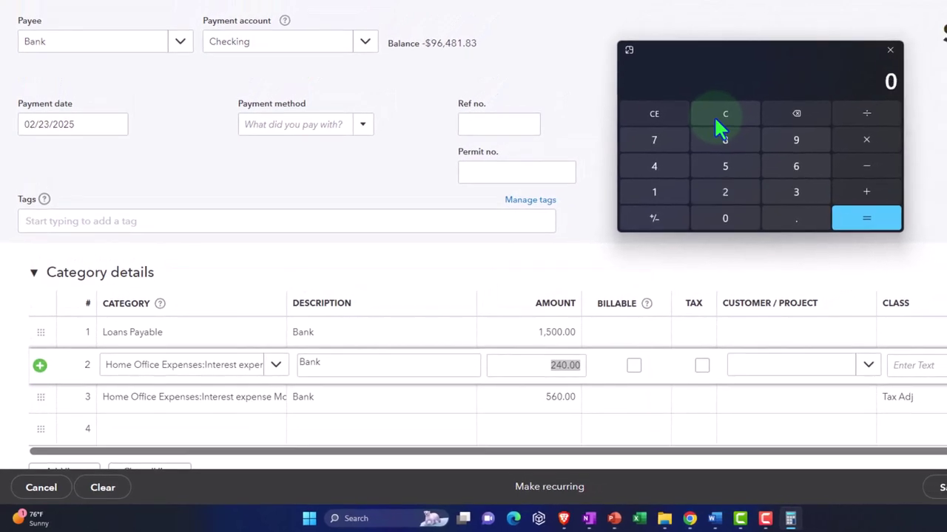
type("560")
key("Return")
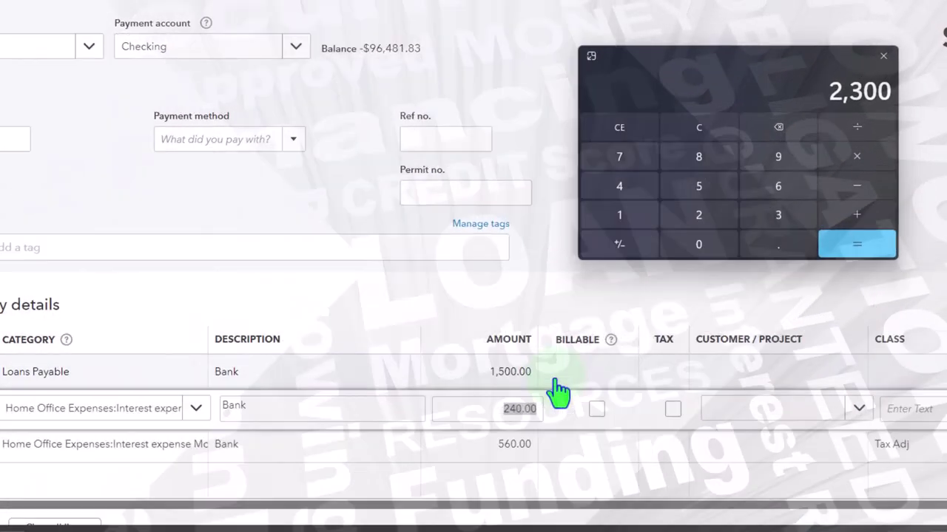
- Clear the calculator and add the two mortgage interest amounts, 240 + 560
left_click(698, 127)
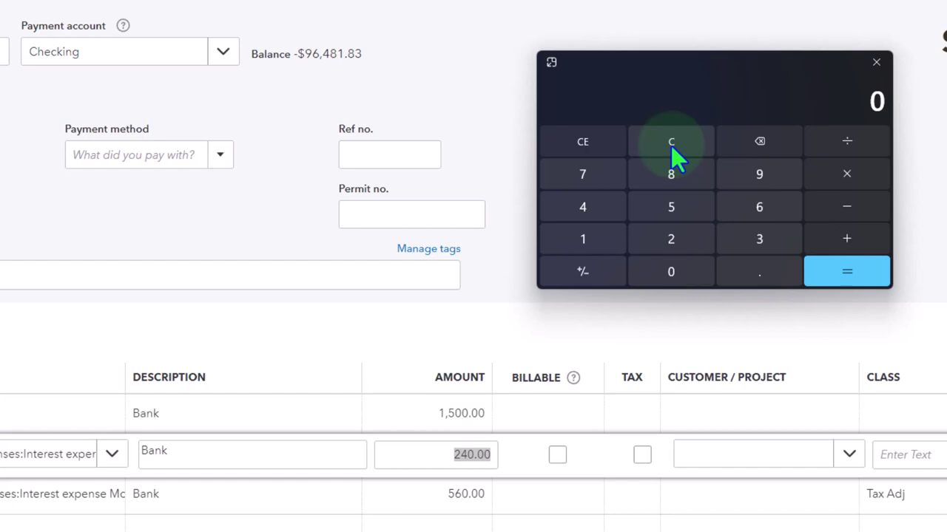
type("240+560")
key("Return")
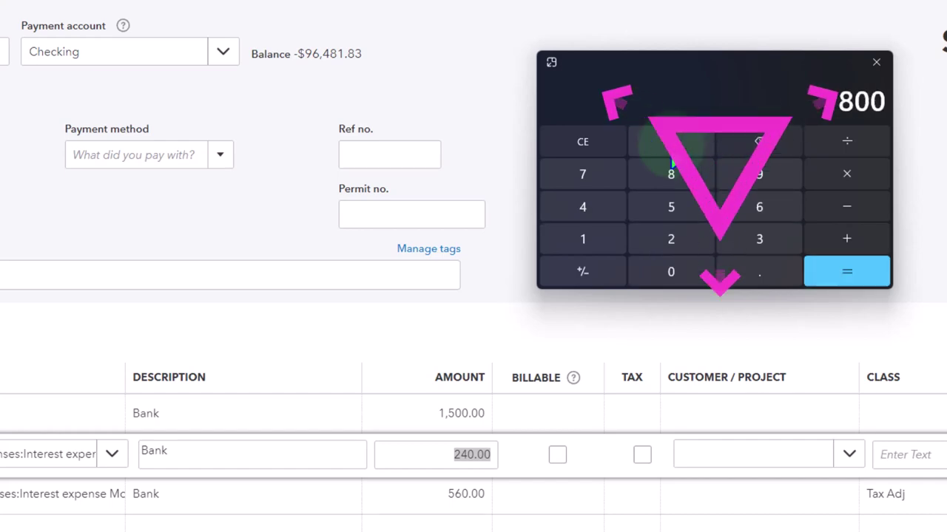
- Assign class B to the 240 mortgage interest line and class P to the 560 mortgage interest line
left_click(671, 144)
type("240")
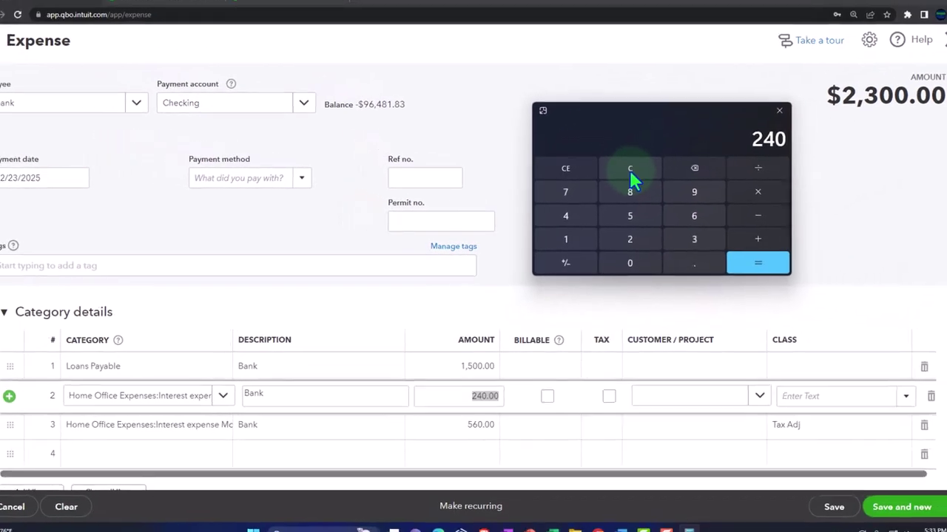
left_click(893, 424)
left_click(892, 401)
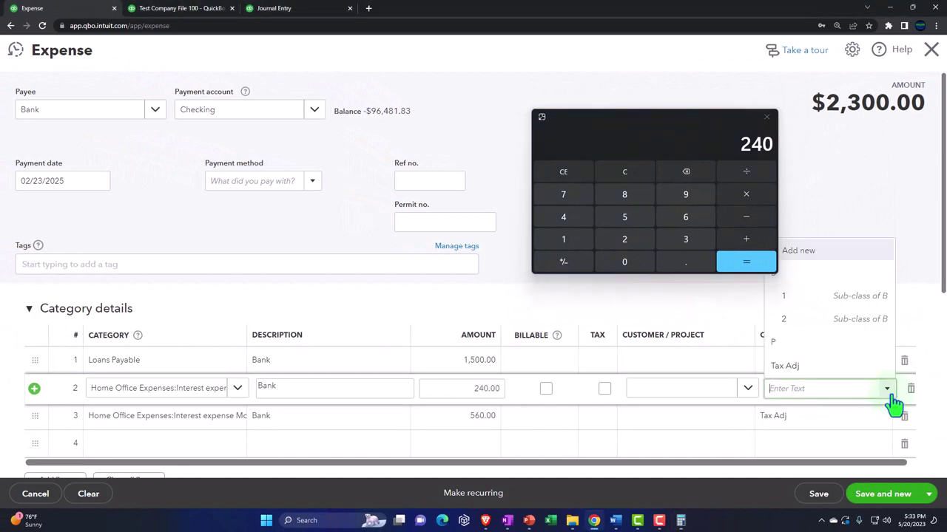
left_click(804, 290)
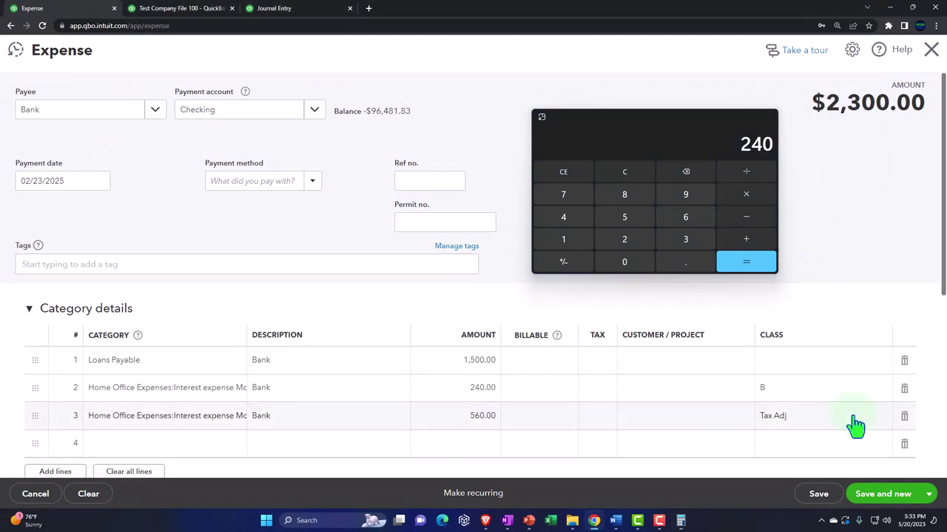
left_click(854, 417)
left_click(886, 417)
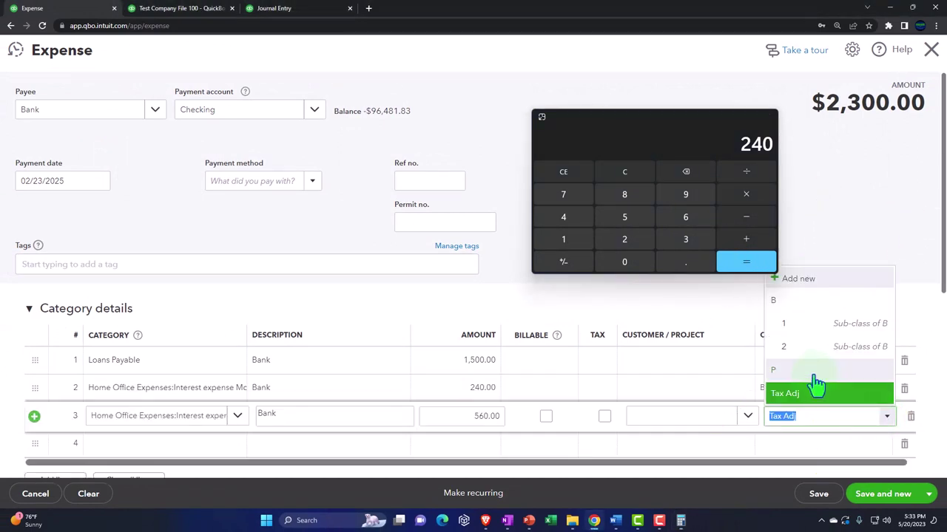
type("P")
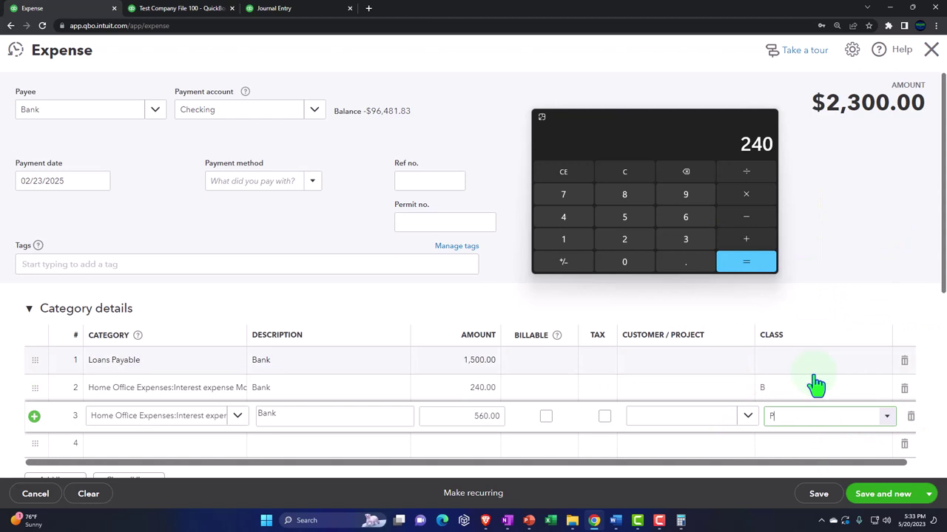
- Save and close the Bank expense, accepting the missing class on the Loans Payable line
left_click(928, 494)
left_click(880, 473)
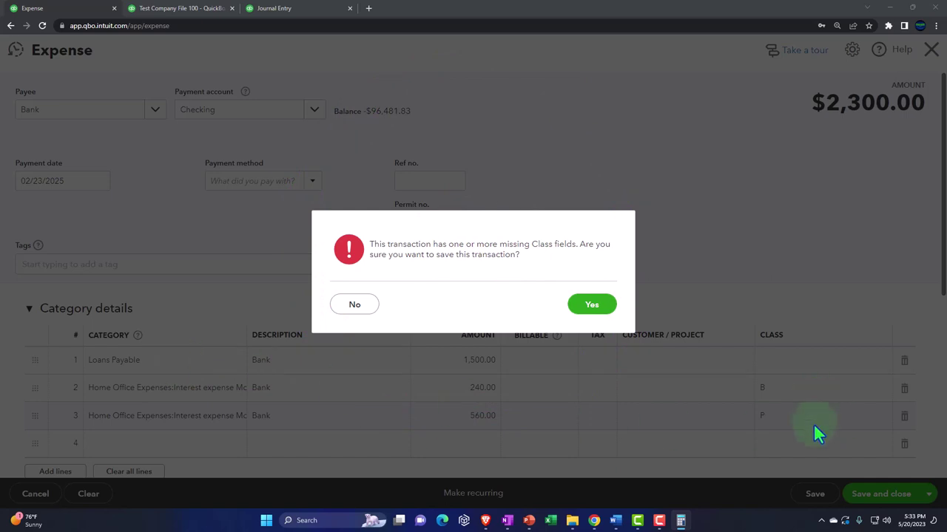
left_click(592, 306)
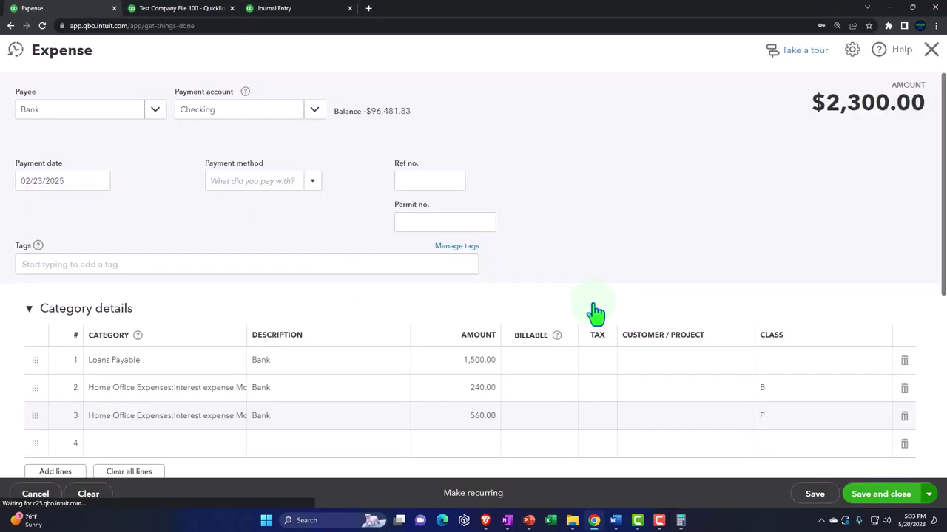
- Rerun the 2025 Profit and Loss report by classes and look through its income and expense sections
left_click(285, 8)
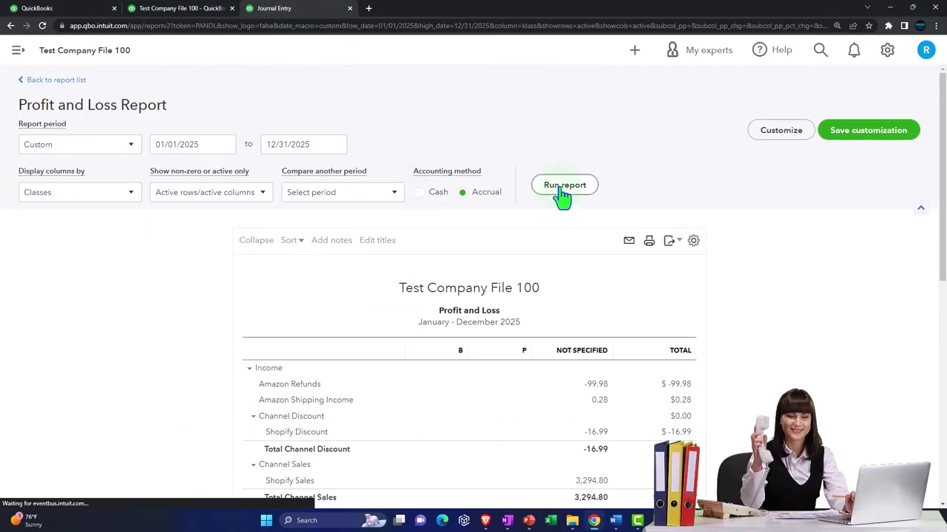
scroll(715, 328, "down", 2)
key("ctrl+plus")
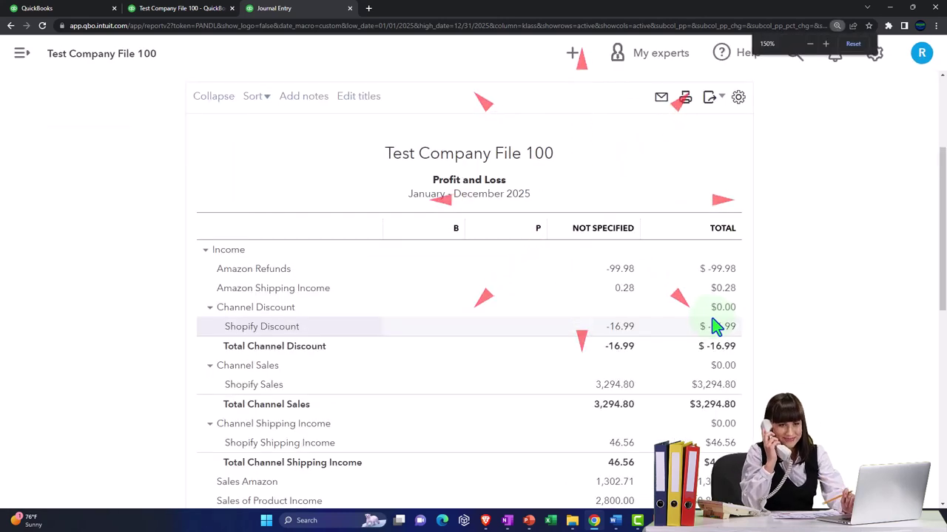
scroll(748, 321, "up", 3)
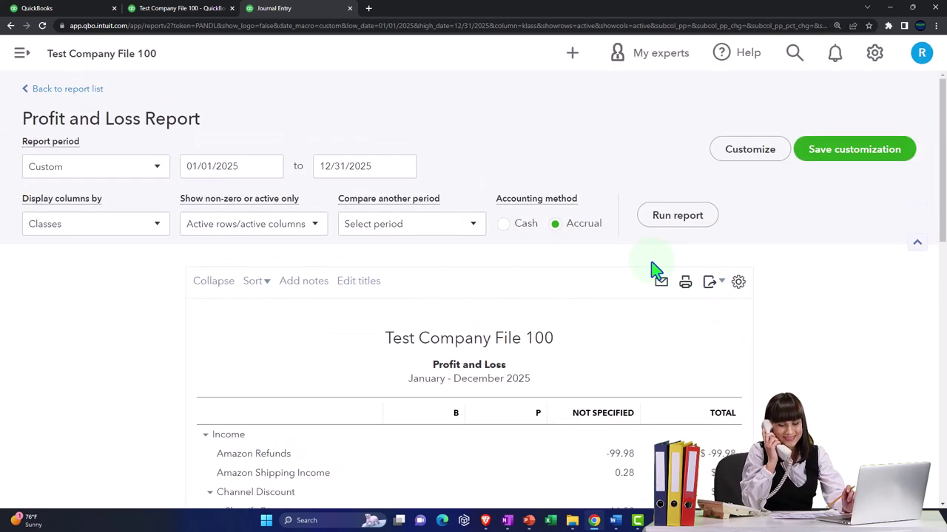
scroll(684, 232, "down", 7)
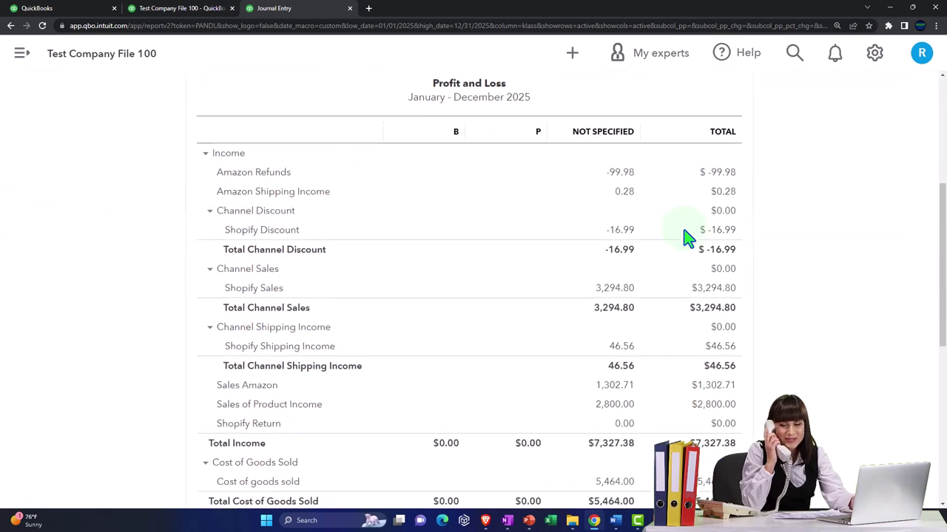
scroll(684, 237, "down", 3)
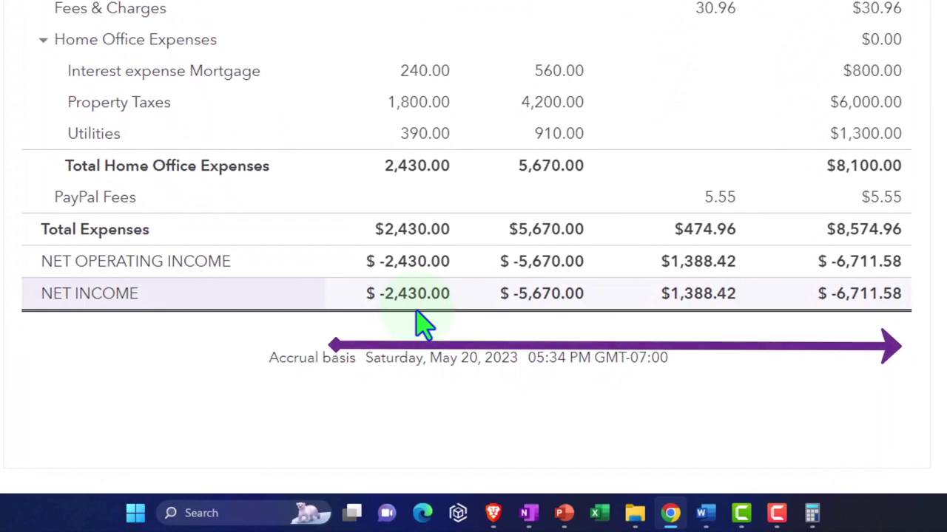
- Compare the B, P and Not Specified columns from income through Home Office Expenses to net income
scroll(423, 323, "up", 5)
scroll(423, 323, "up", 4)
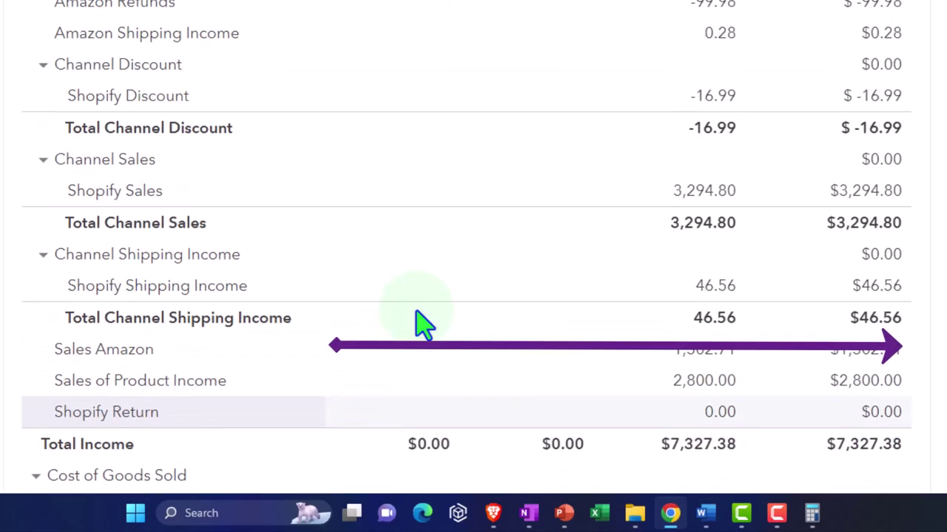
scroll(423, 323, "down", 1)
scroll(422, 323, "down", 3)
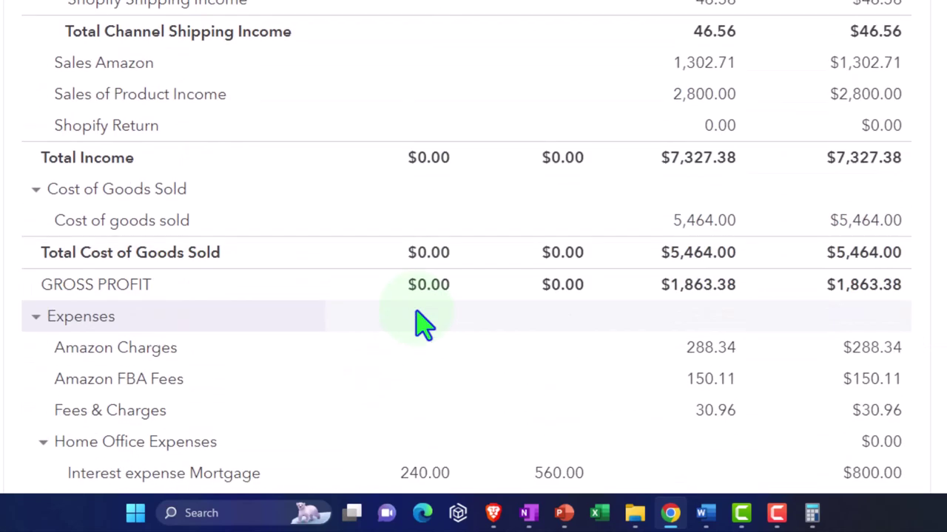
scroll(423, 324, "down", 2)
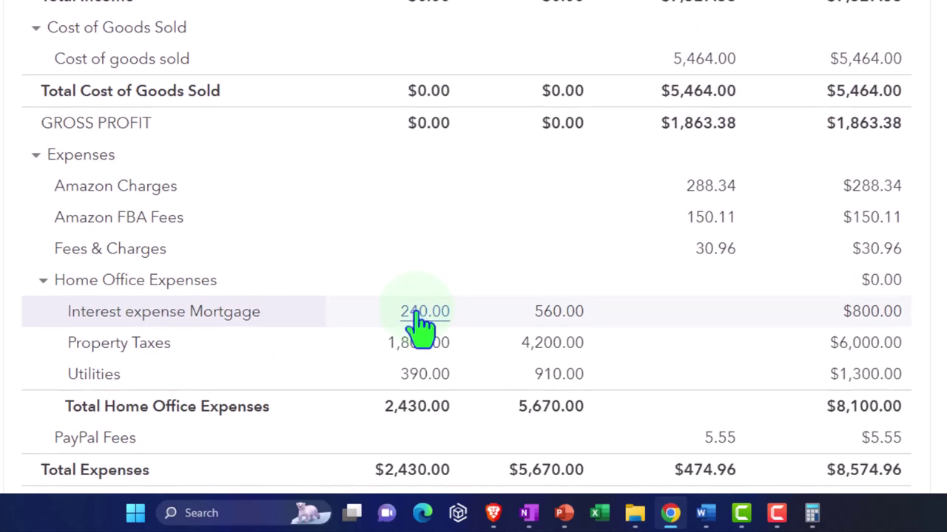
scroll(422, 323, "down", 3)
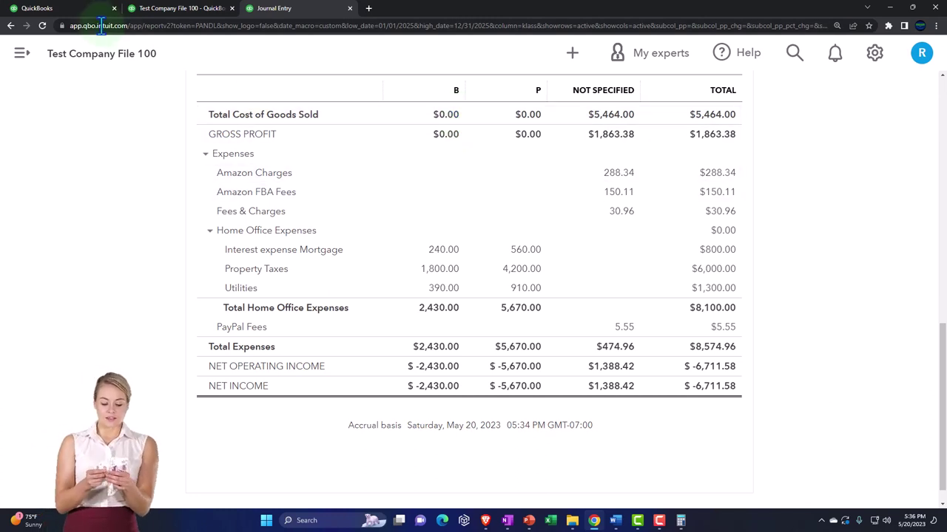
- Return to the QuickBooks home page and open the Classes list from the company lists
left_click(74, 9)
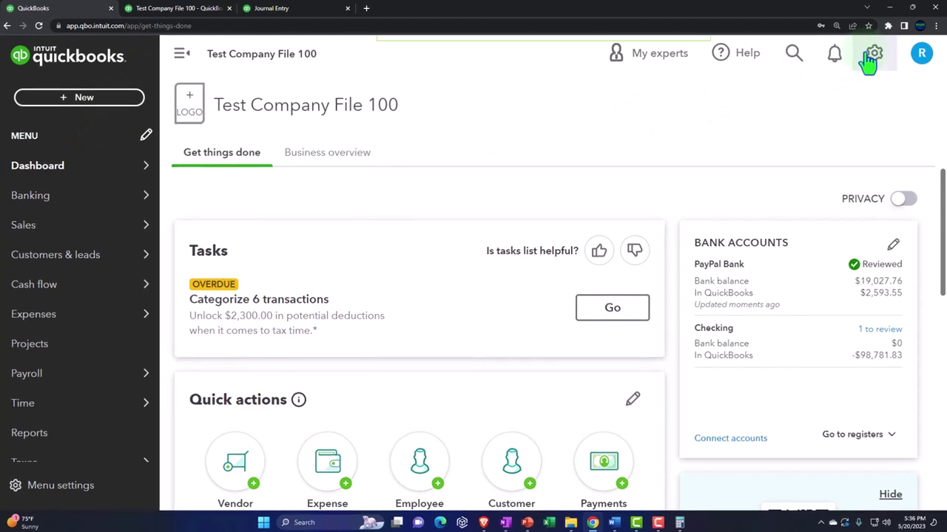
left_click(871, 56)
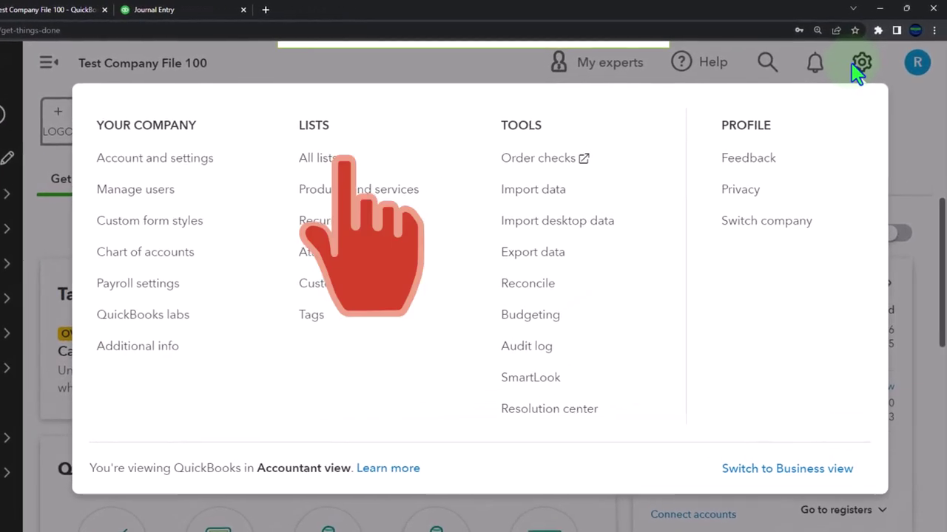
left_click(318, 163)
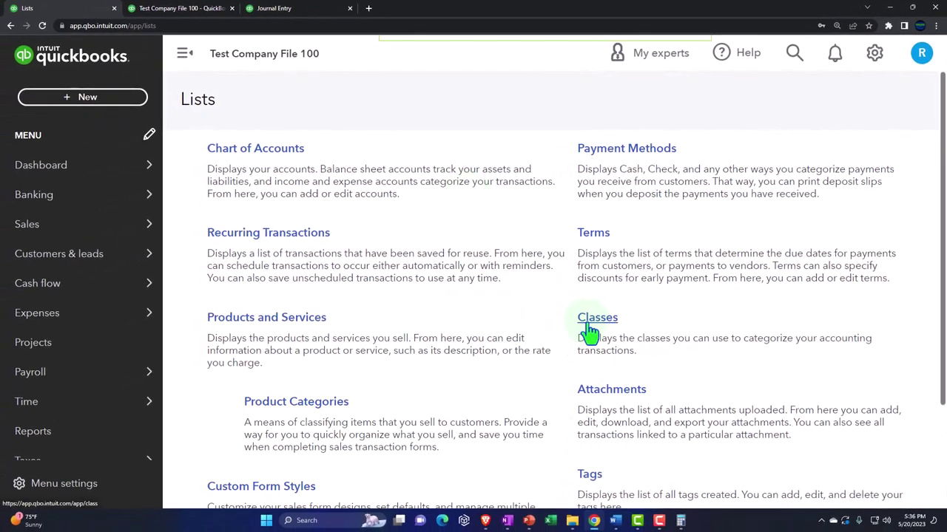
left_click(579, 329)
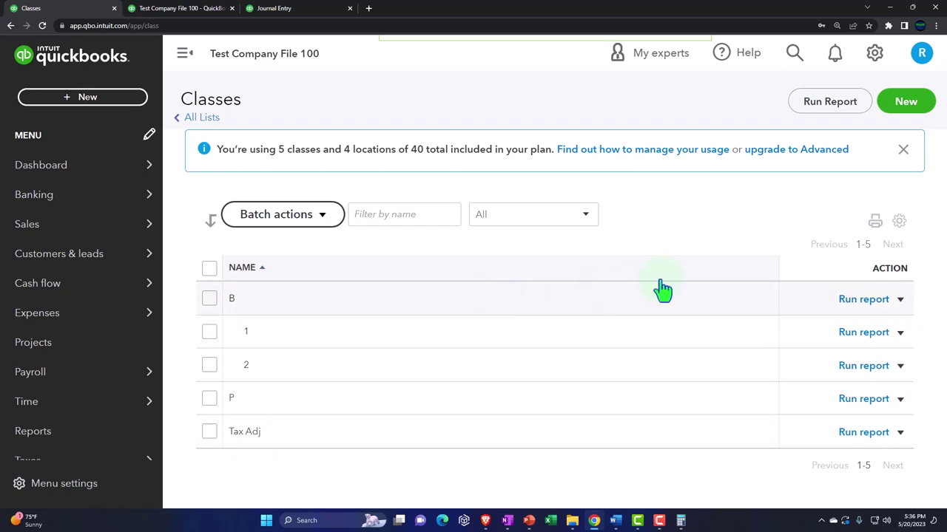
- Create a new class named Tax Adj 2 as a sub-class of B and save it
left_click(907, 104)
left_click(408, 248)
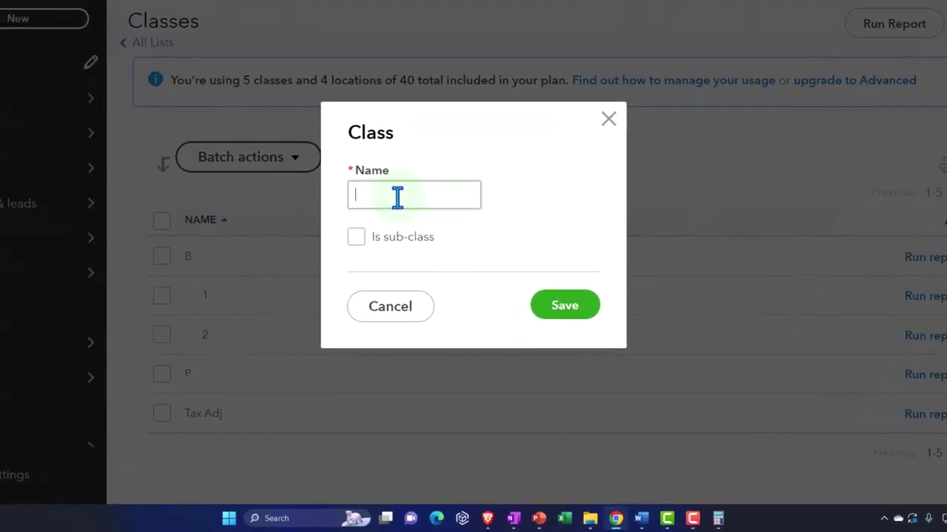
type("A")
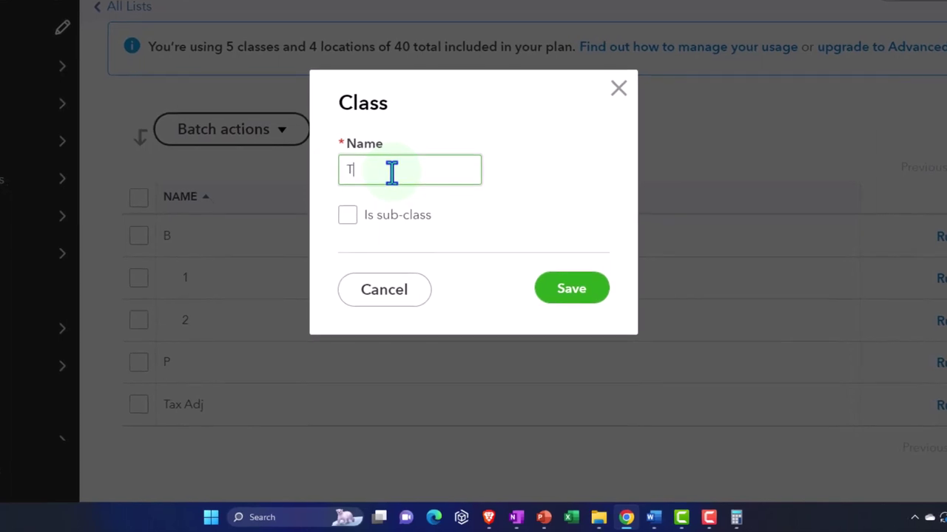
type("ax Adj")
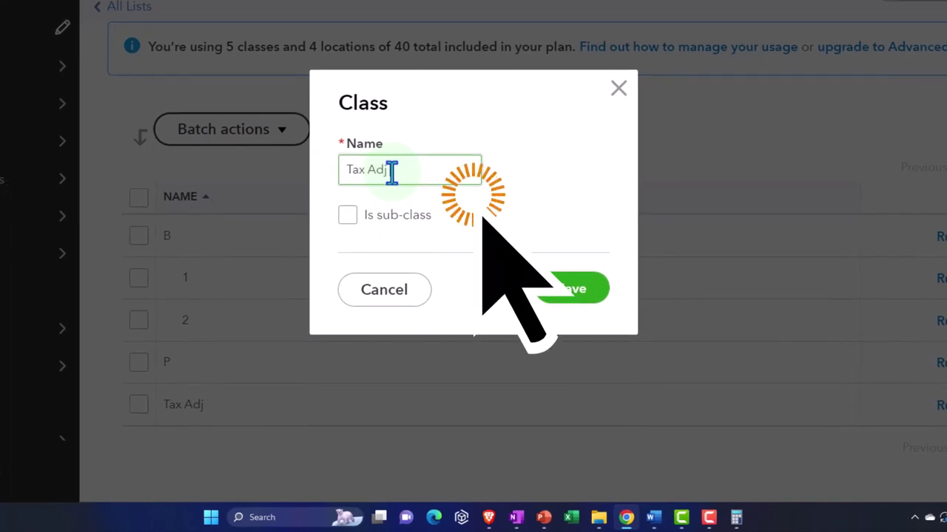
type(" 2")
left_click(348, 215)
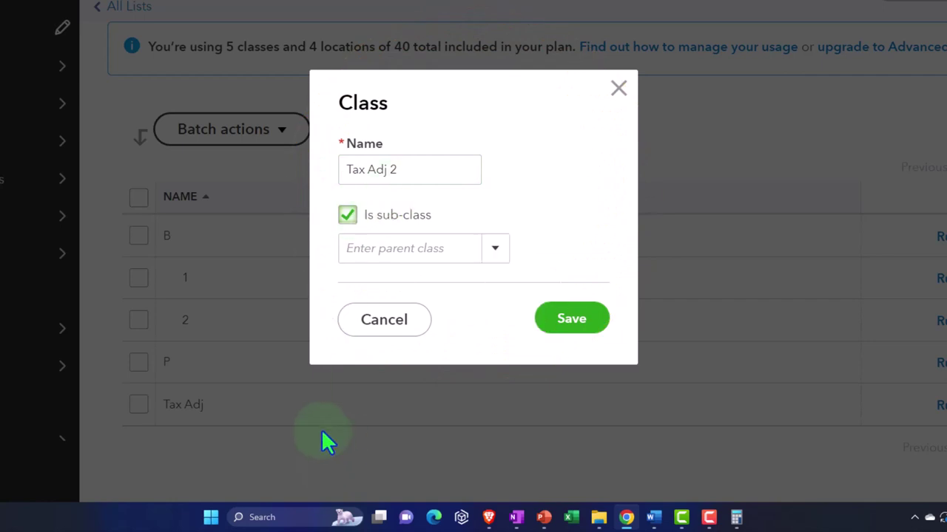
left_click(494, 259)
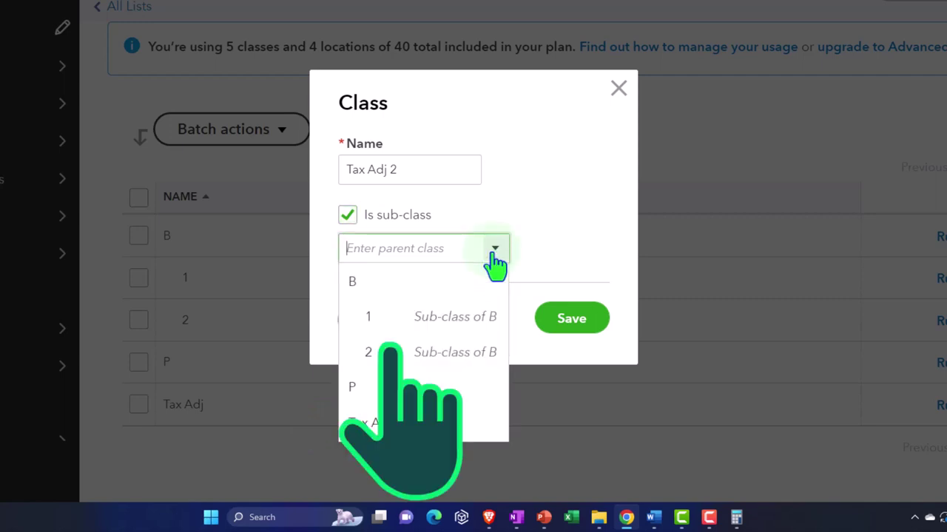
left_click(423, 283)
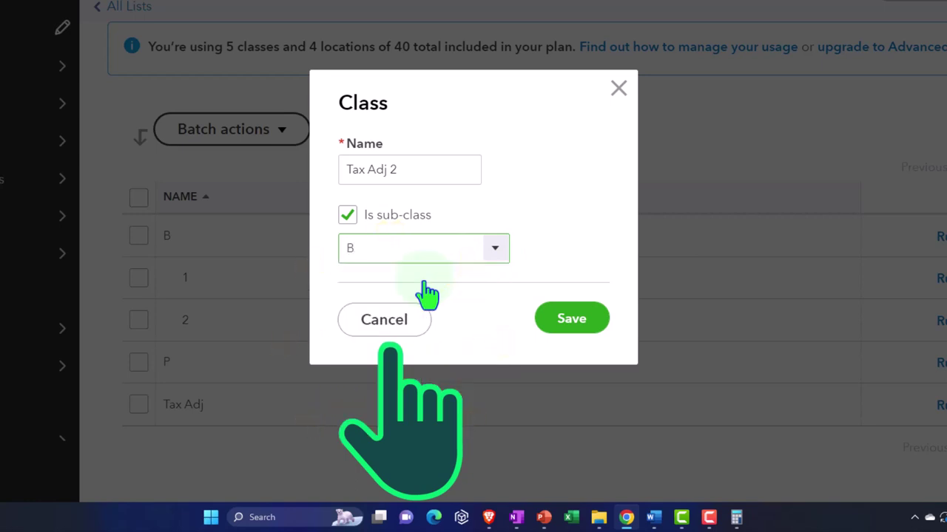
left_click(572, 319)
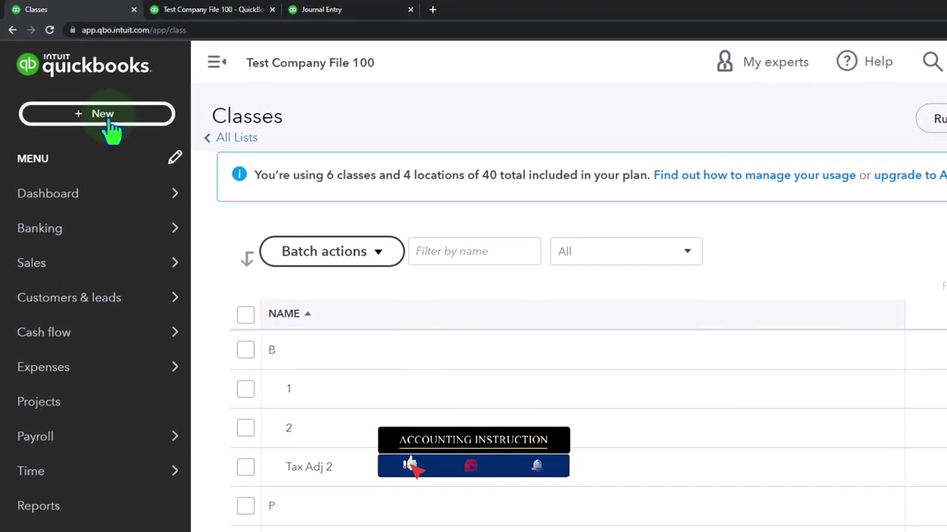
- Start a new expense with Gas Station as the payee
left_click(26, 21)
left_click(268, 212)
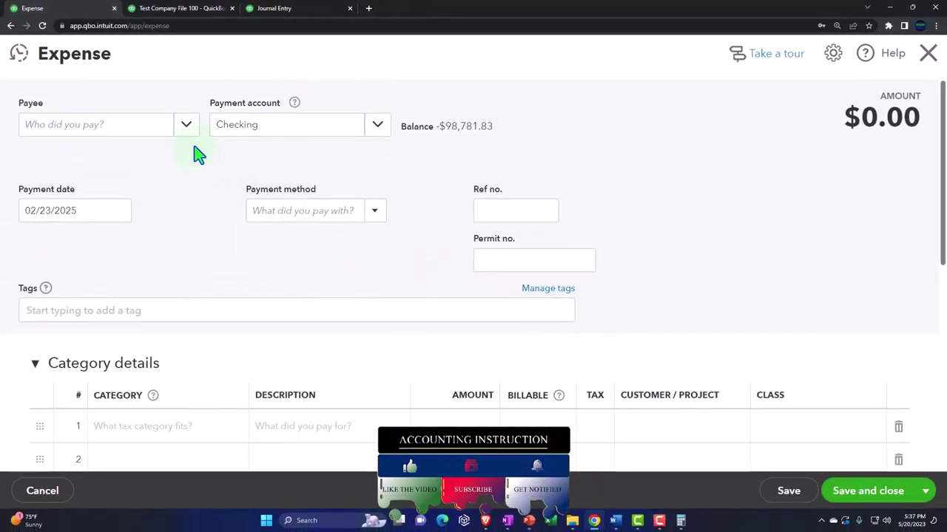
left_click(188, 127)
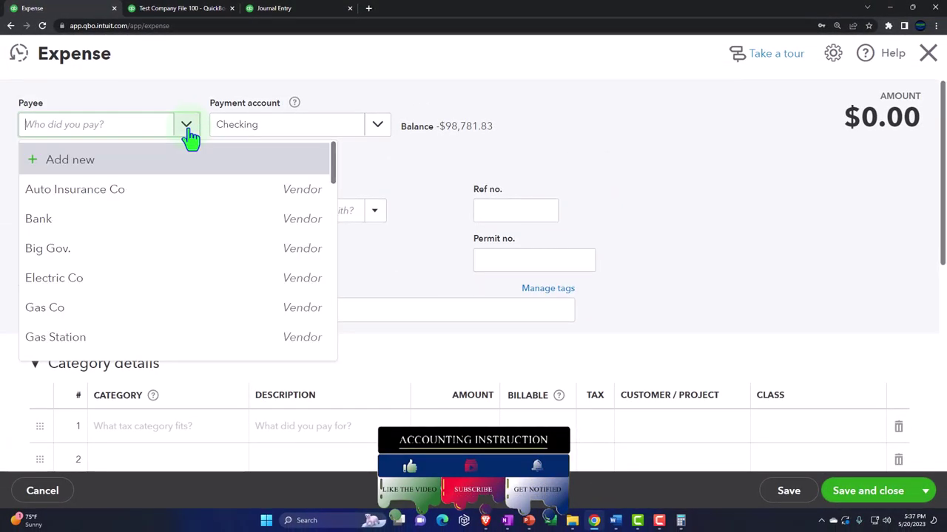
left_click(113, 138)
type("Ga")
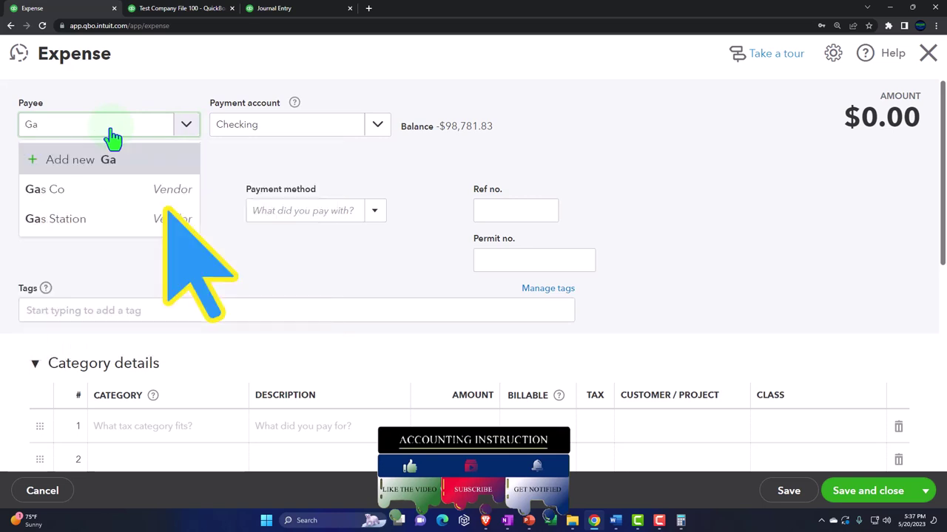
left_click(171, 216)
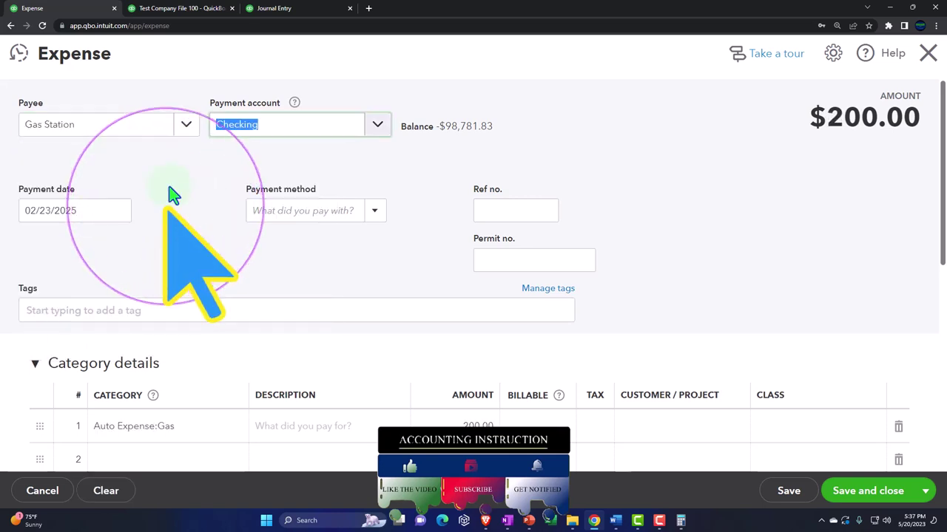
- Set the amount of the Auto Expense:Gas line to 10,000
key("ctrl+minus")
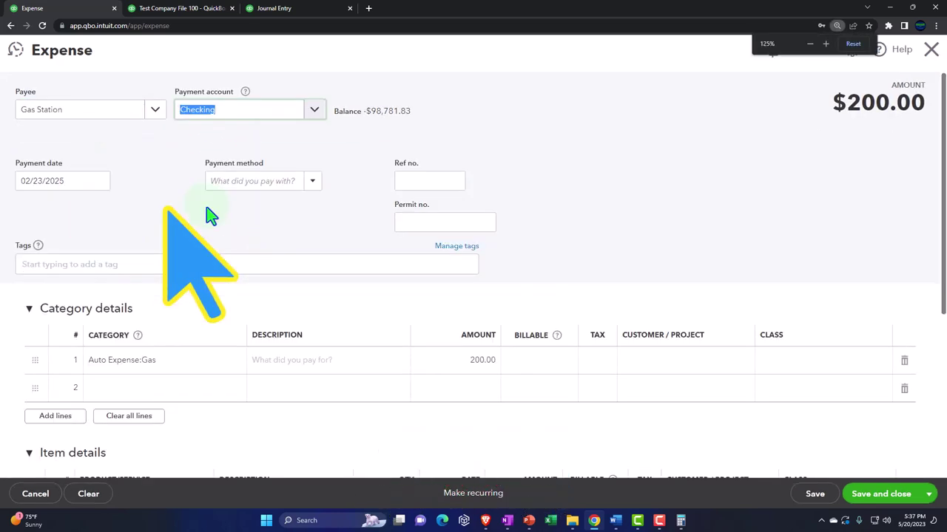
left_click(469, 371)
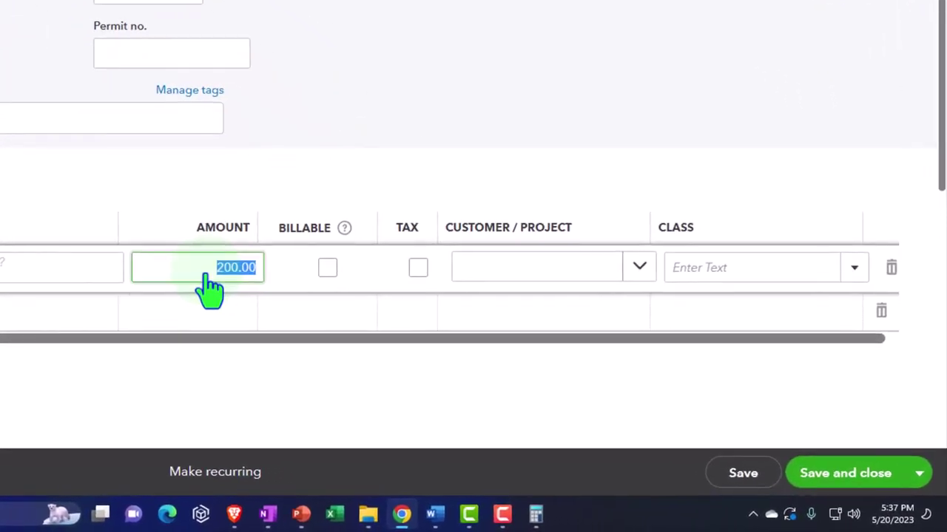
type("1")
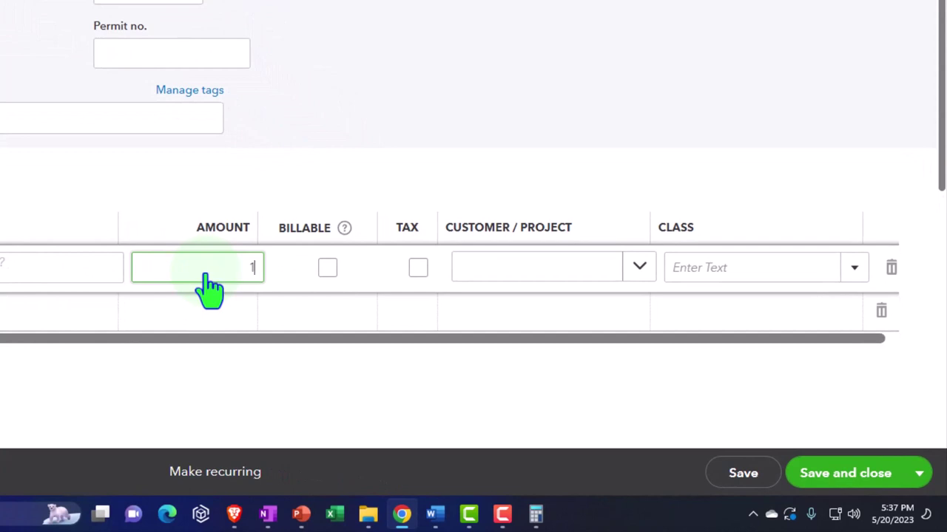
key("Tab")
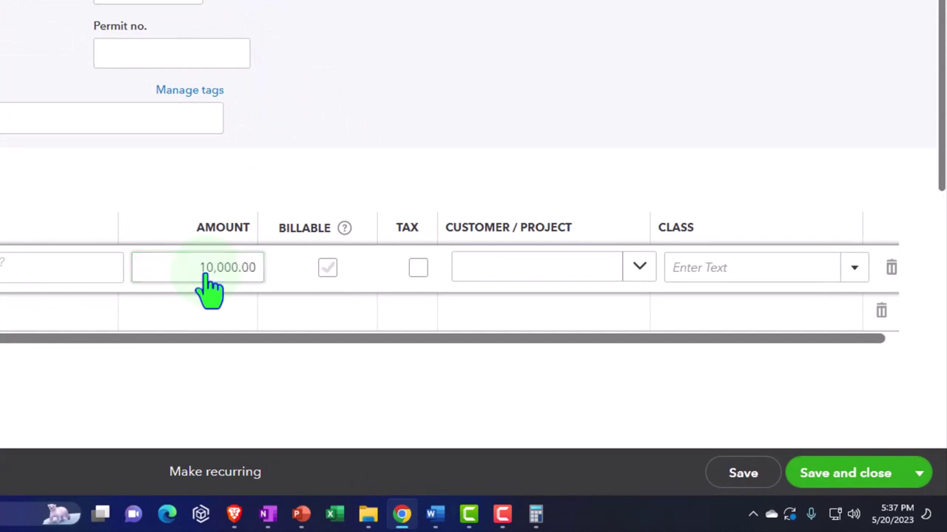
- Set the amount of the Auto Expense:Gas line to 1,000.00
left_click(223, 269)
left_click(227, 268)
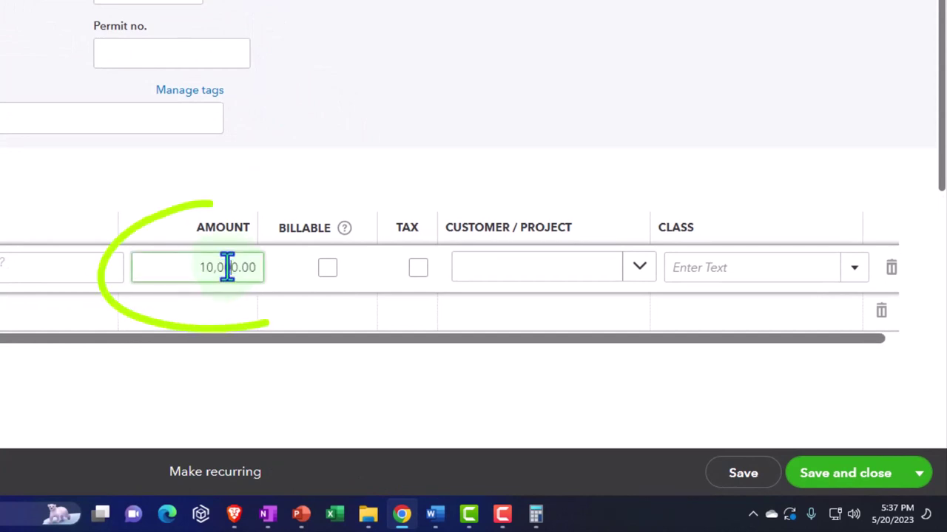
key("BackSpace")
key("Tab")
key("Tab")
key("Tab")
key("Tab")
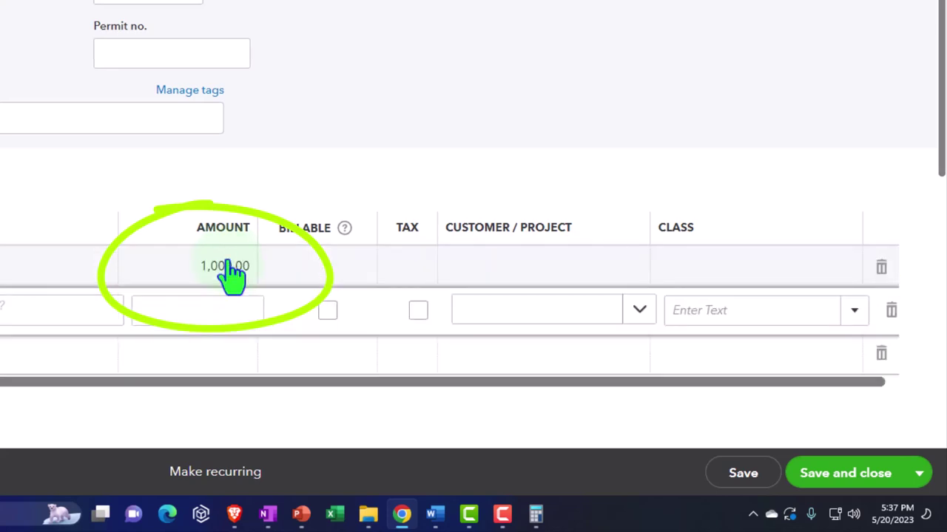
- Assign class B to the Auto Expense:Gas line, and save and close the expense
left_click(845, 278)
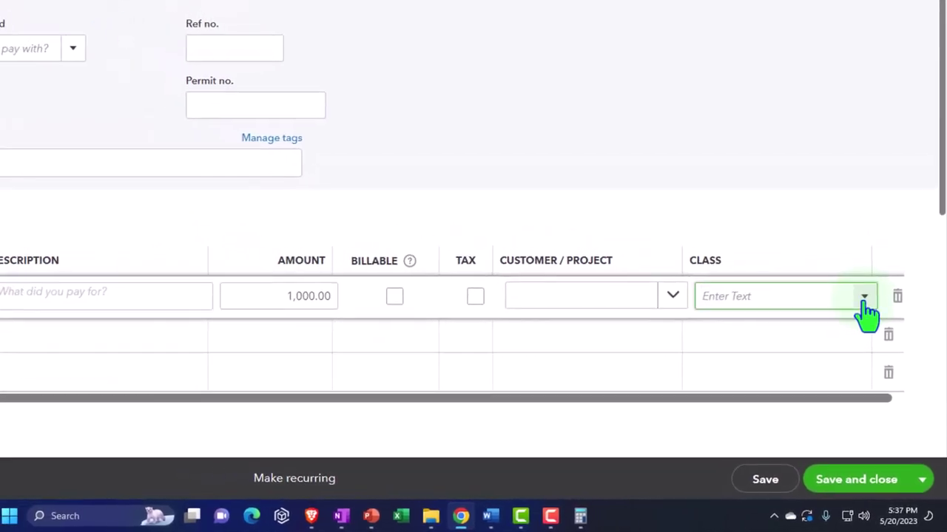
left_click(866, 304)
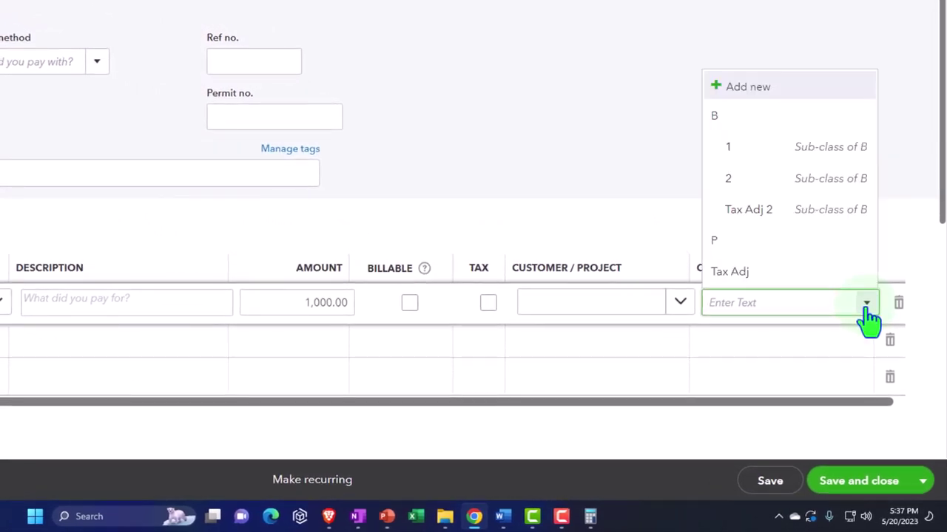
left_click(754, 119)
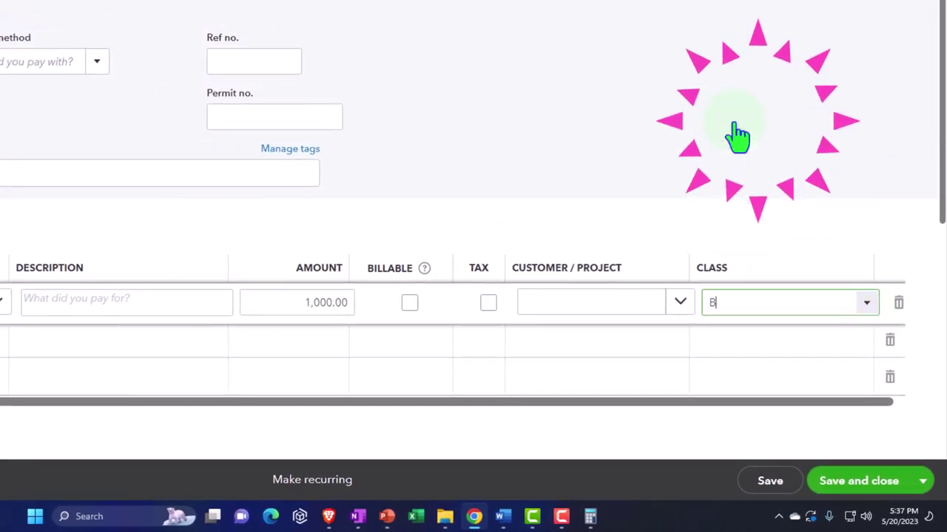
key("Tab")
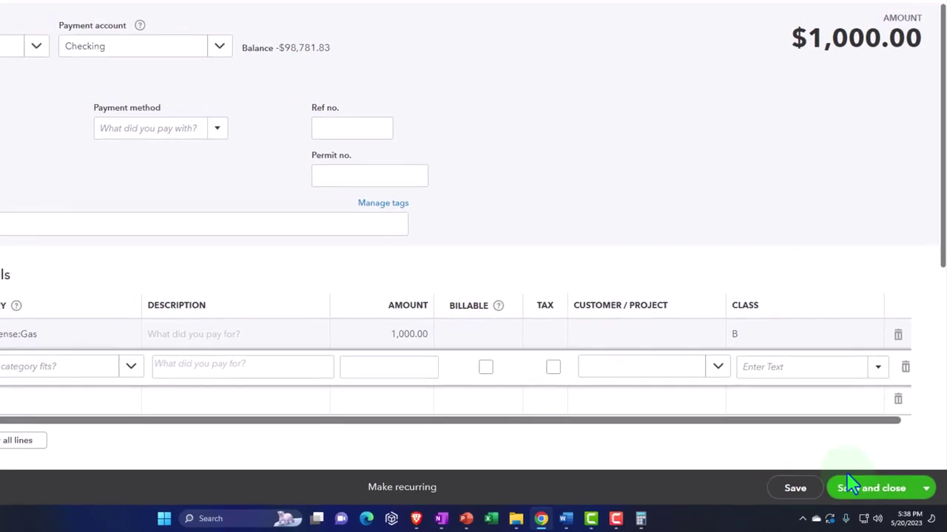
left_click(851, 484)
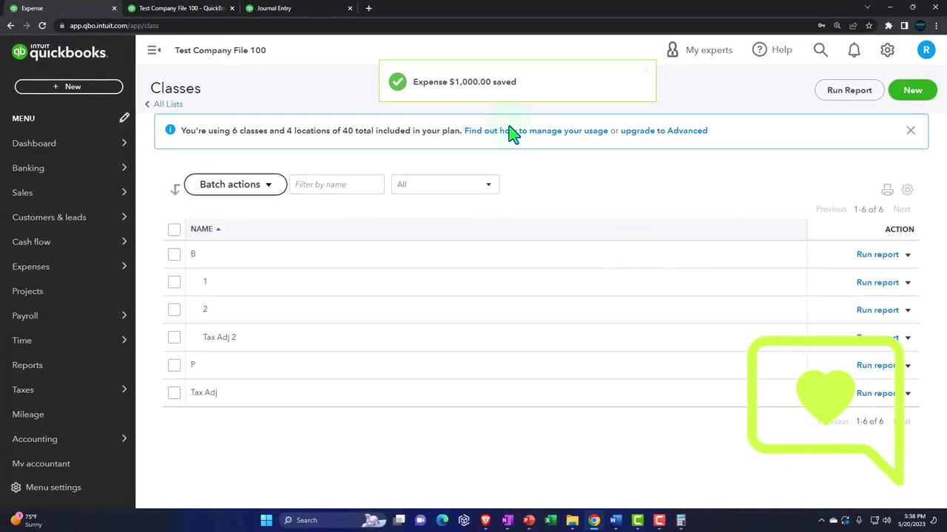
- Examine the auto and home office expenses by class in the 2025 Profit and Loss report
left_click(311, 8)
scroll(545, 198, "up", 5)
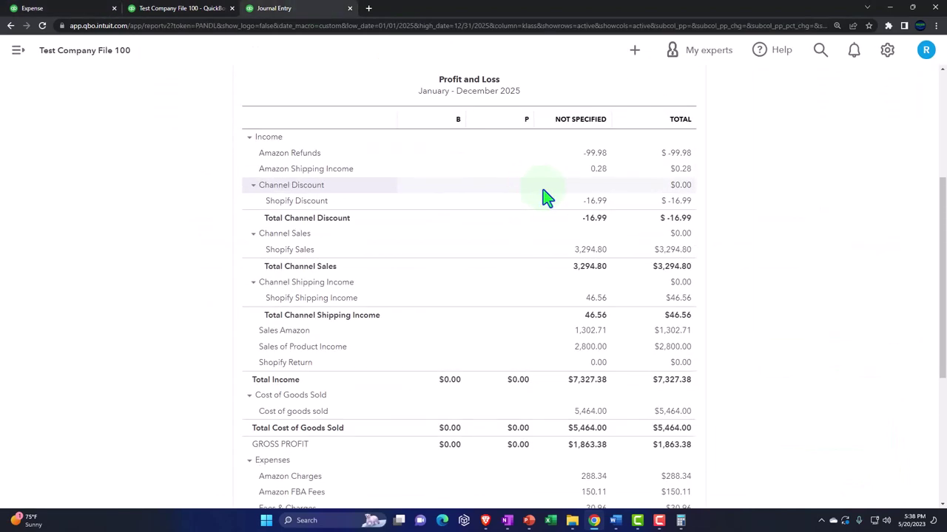
scroll(546, 198, "up", 3)
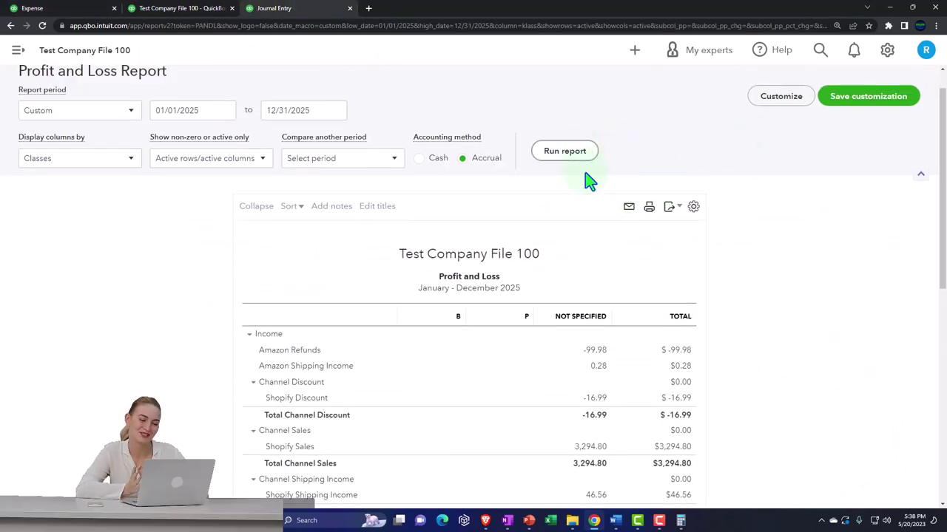
scroll(607, 249, "down", 8)
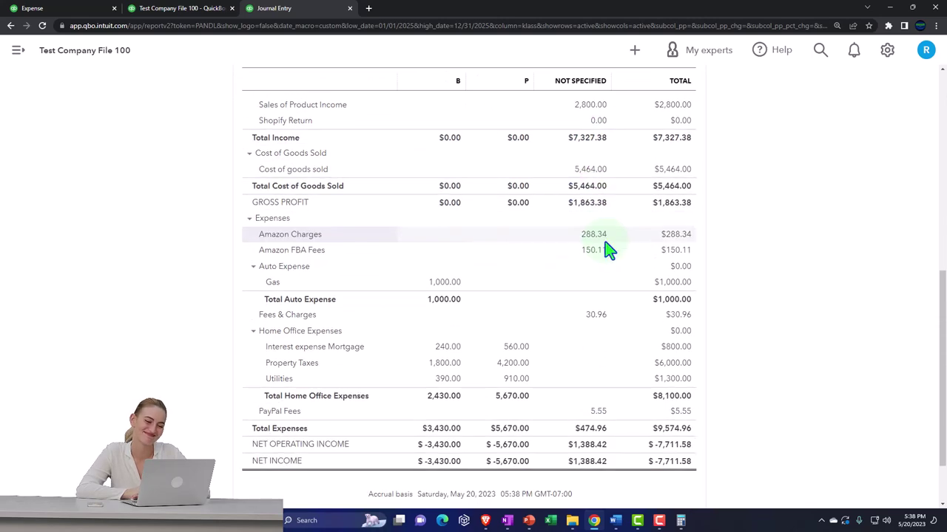
key("ctrl+plus")
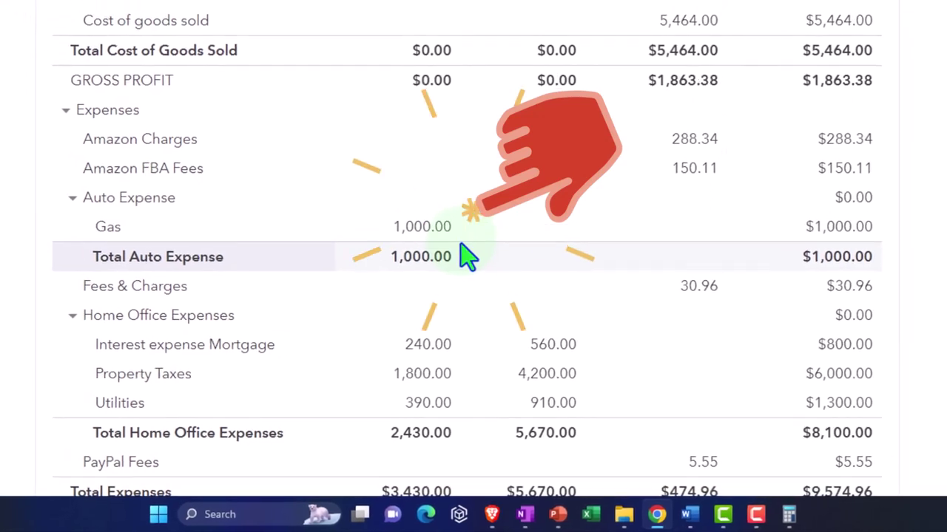
scroll(466, 267, "down", 4)
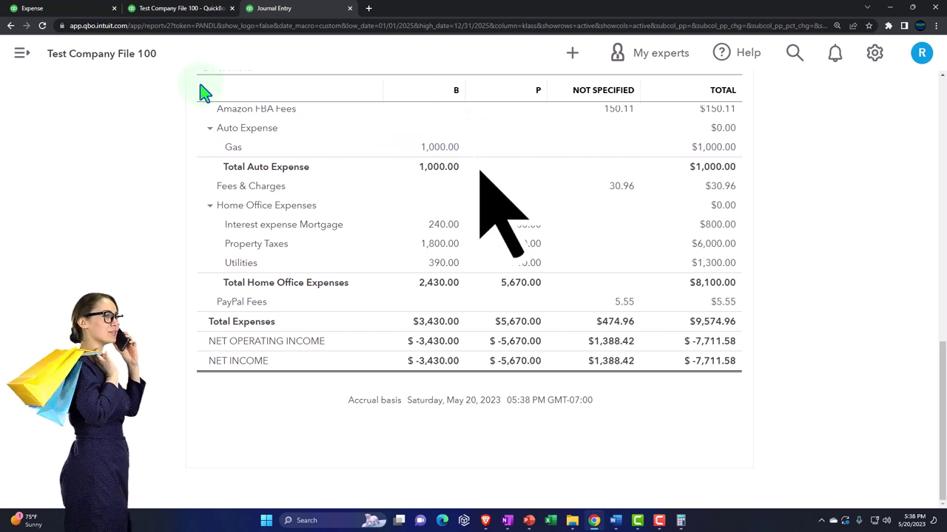
- Start a new journal entry and set its journal date to 12/31/2025
left_click(84, 11)
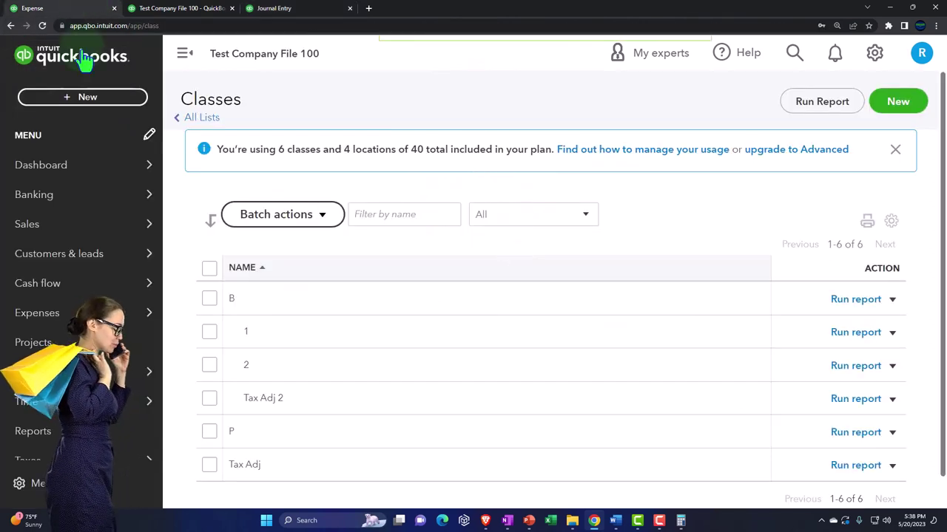
left_click(86, 98)
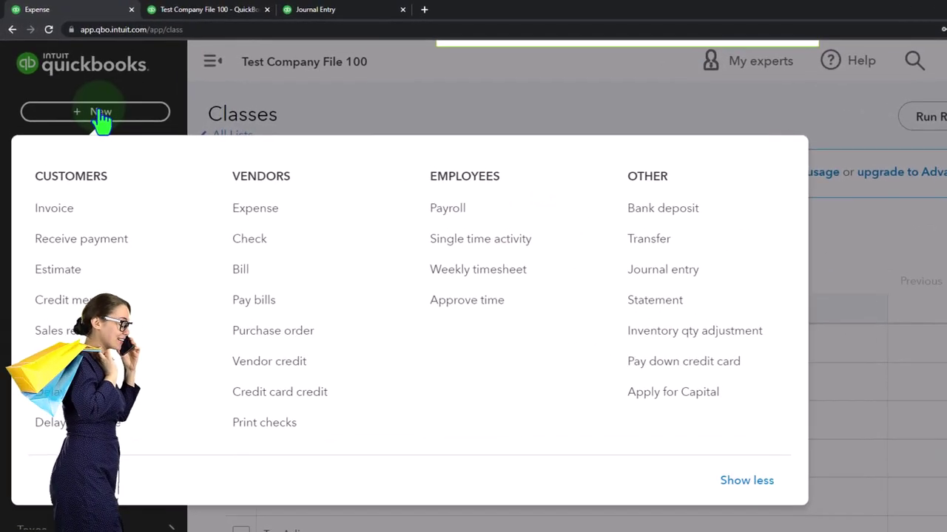
left_click(657, 287)
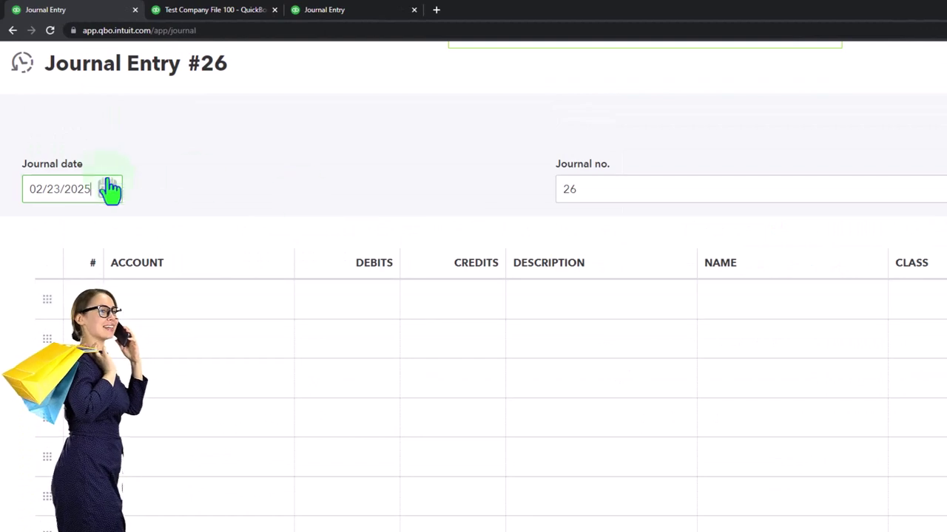
left_click(35, 188)
left_click_drag(27, 189, 222, 200)
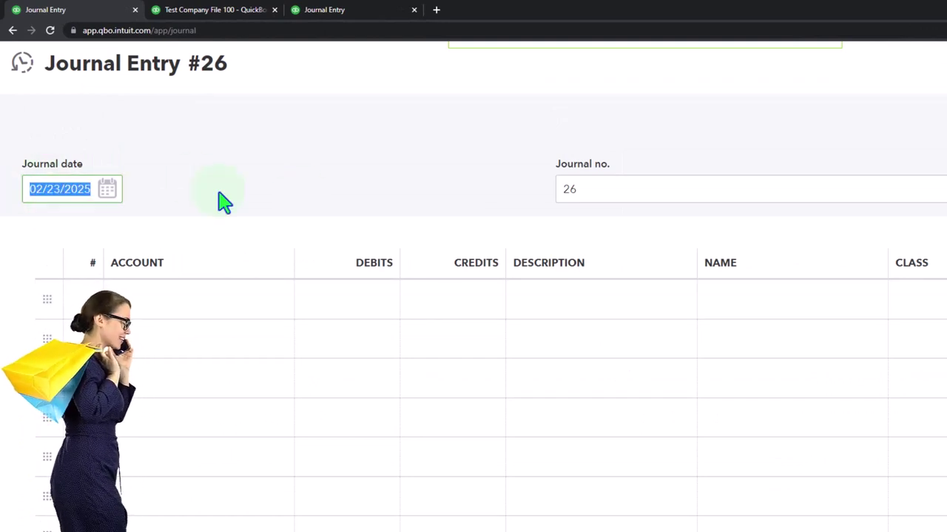
type("123125")
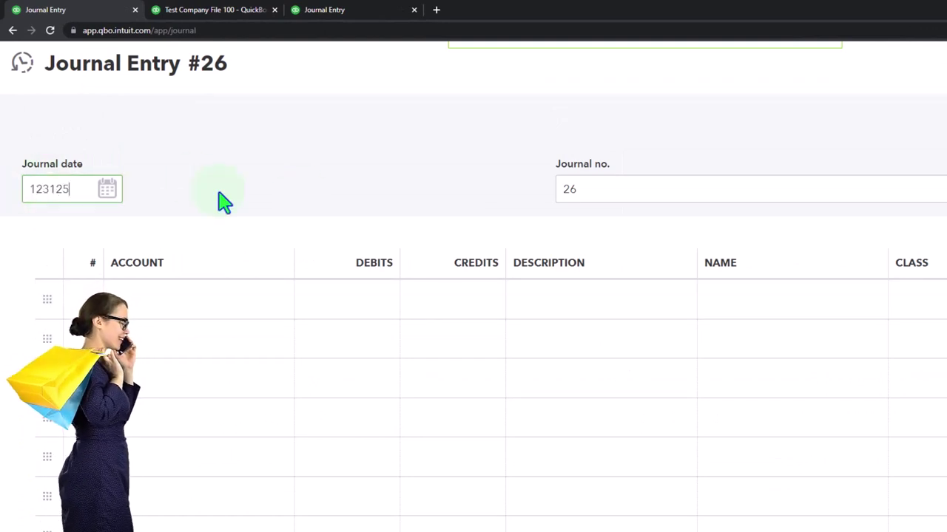
key("Tab")
key("Tab")
- On the first journal line, choose the Auto Expense:Auto Tax Adj account and enter a debit of 200.00
left_click(160, 239)
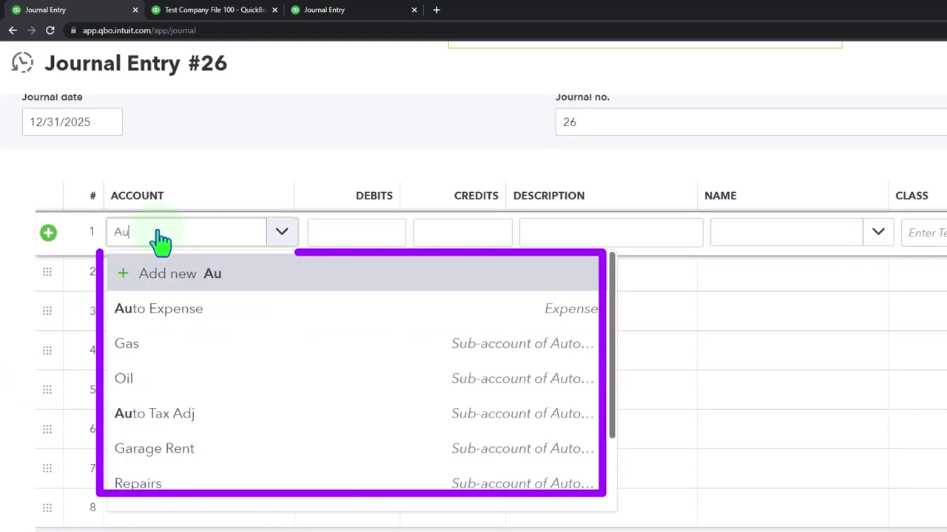
left_click(202, 418)
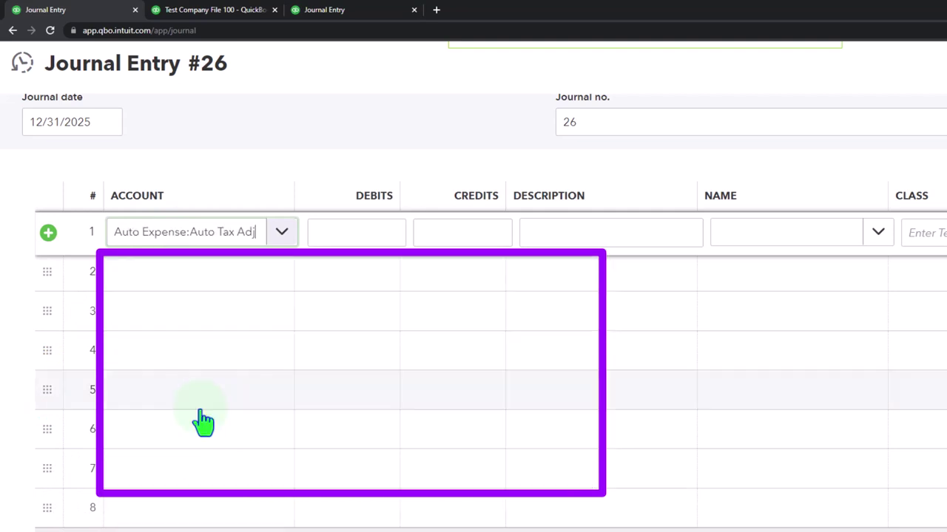
key("Tab")
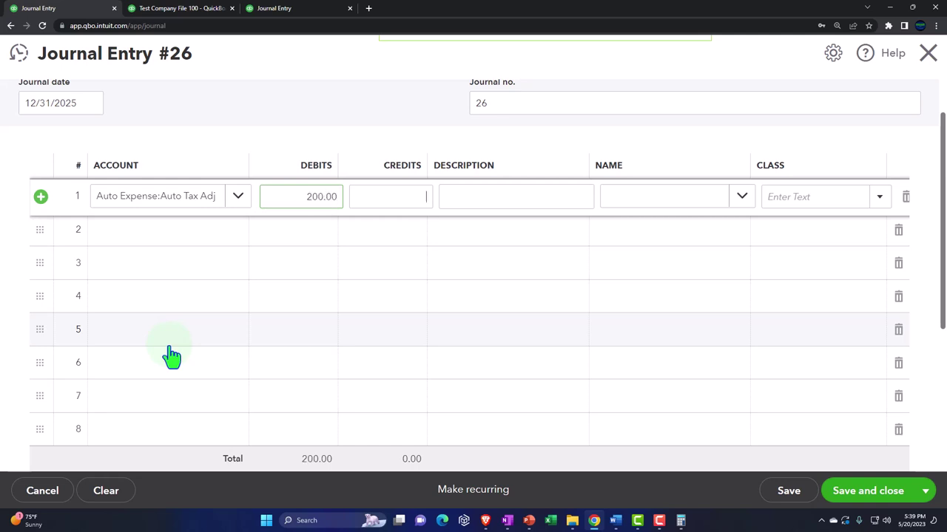
key("Tab")
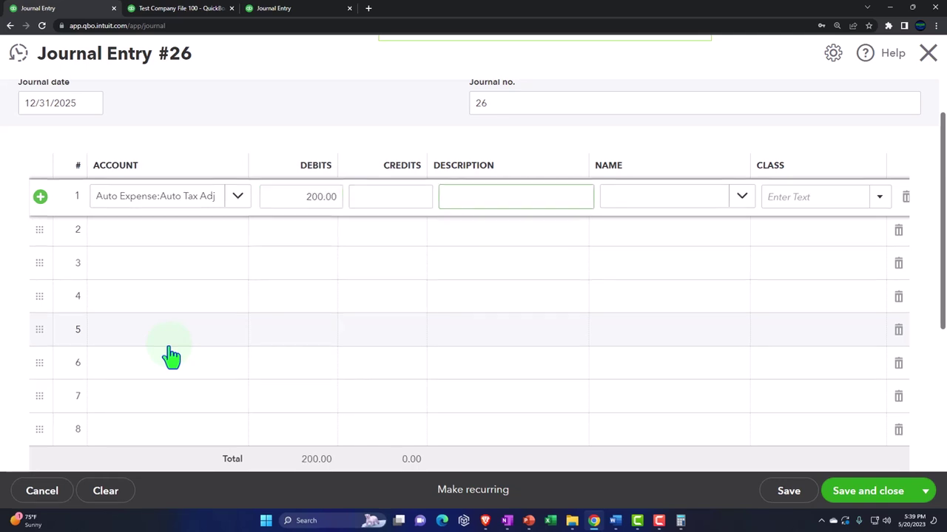
- Describe the first journal line as "Tax Adj for milage method" and leave its name and class blank
type("Tax Adj")
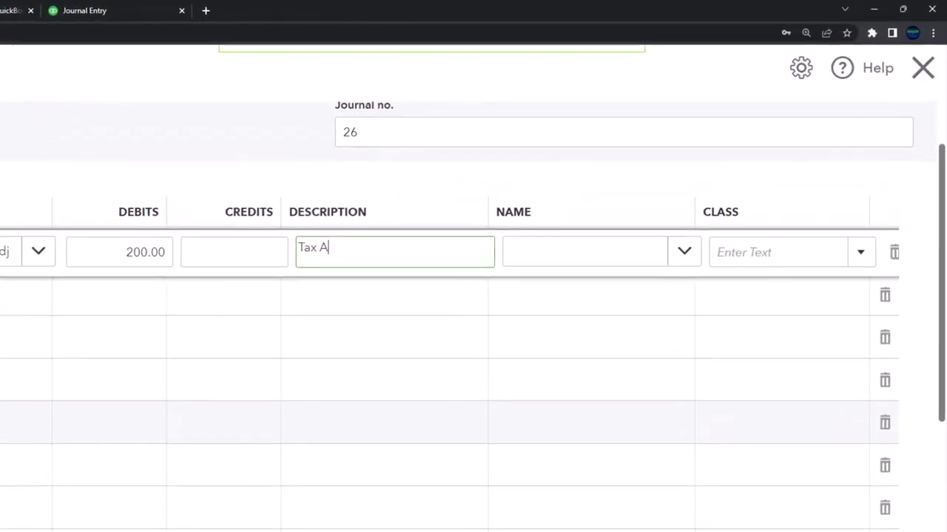
type("s")
key("BackSpace")
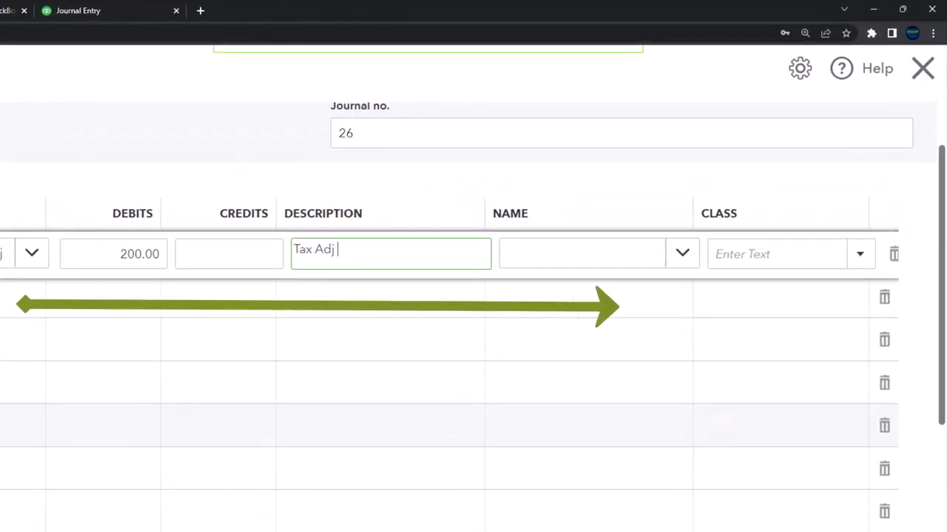
type("for auto m")
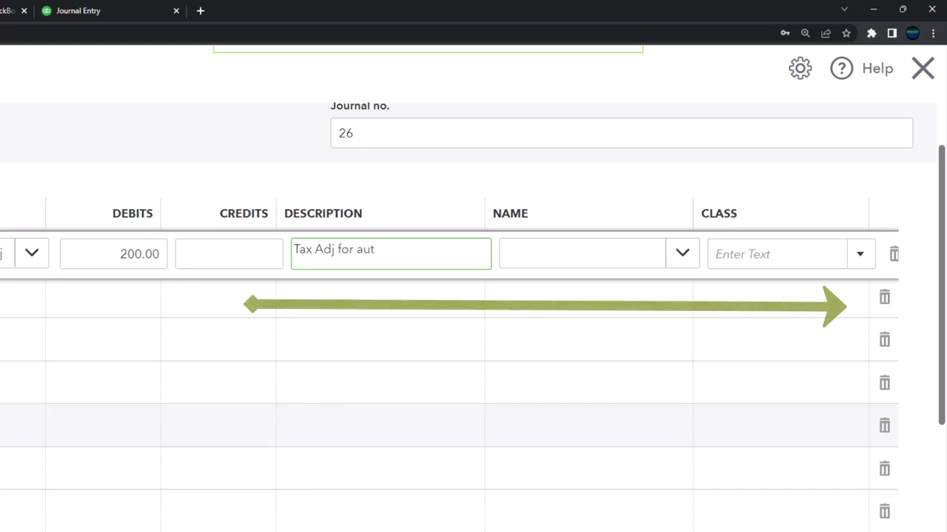
key("BackSpace")
key("BackSpace")
key("BackSpace")
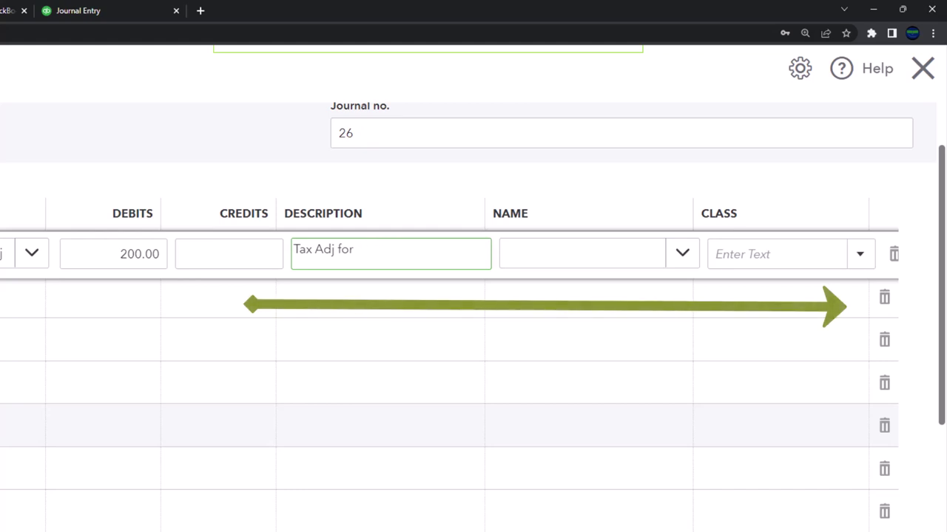
type("milage method")
key("Tab")
key("Tab")
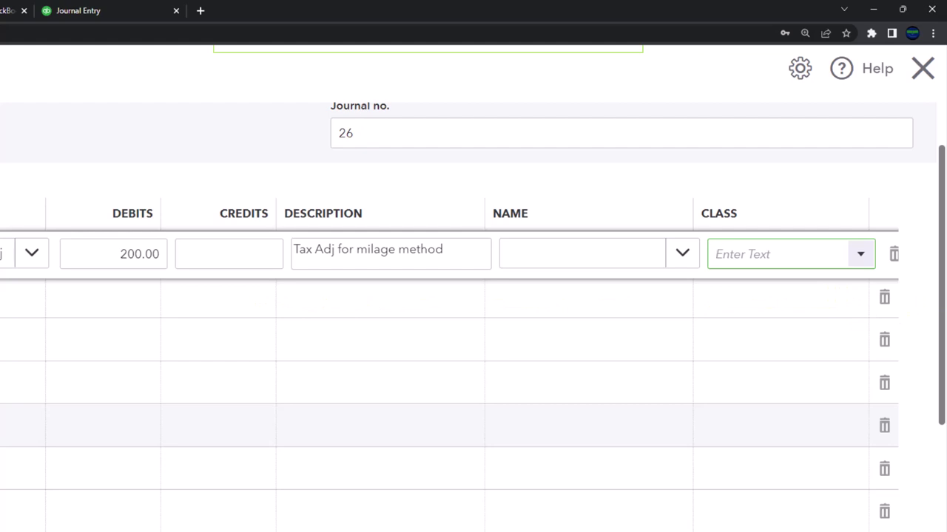
key("Tab")
key("Tab")
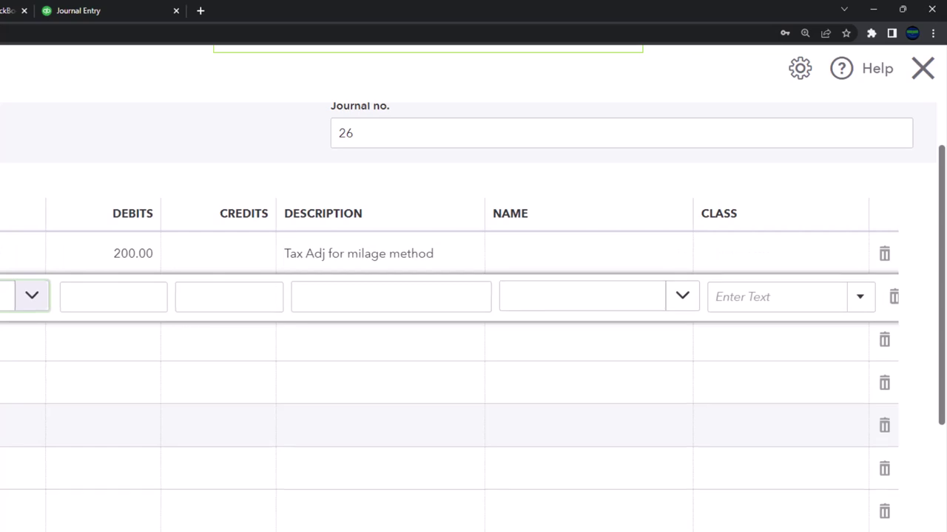
- Add a second journal line to Auto Expense:Auto Tax Adj with a credit of 200.00 and the same description
type("au")
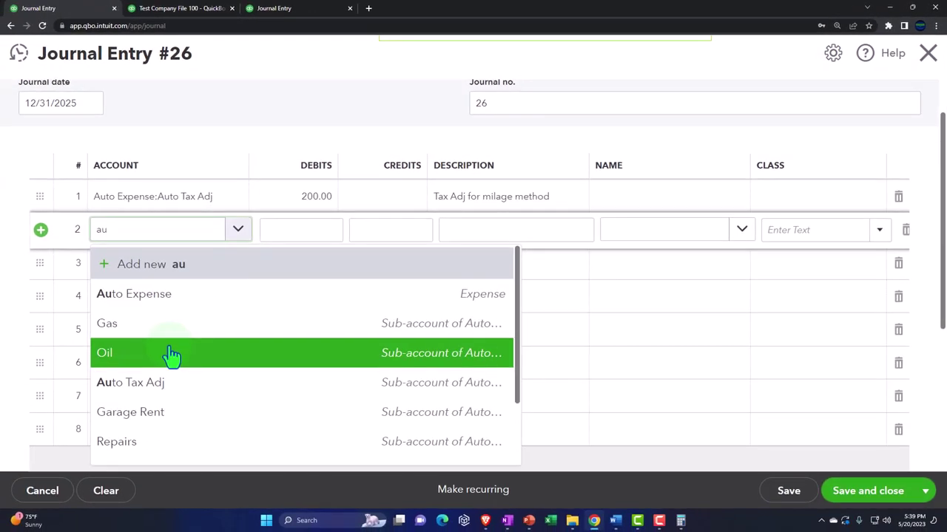
key("Down")
key("Down")
key("Down")
key("Down")
key("Down")
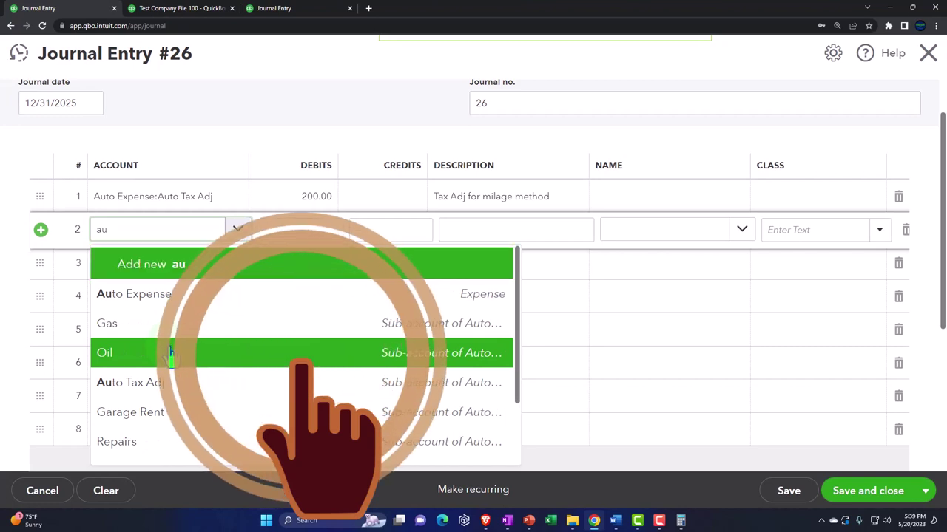
key("Tab")
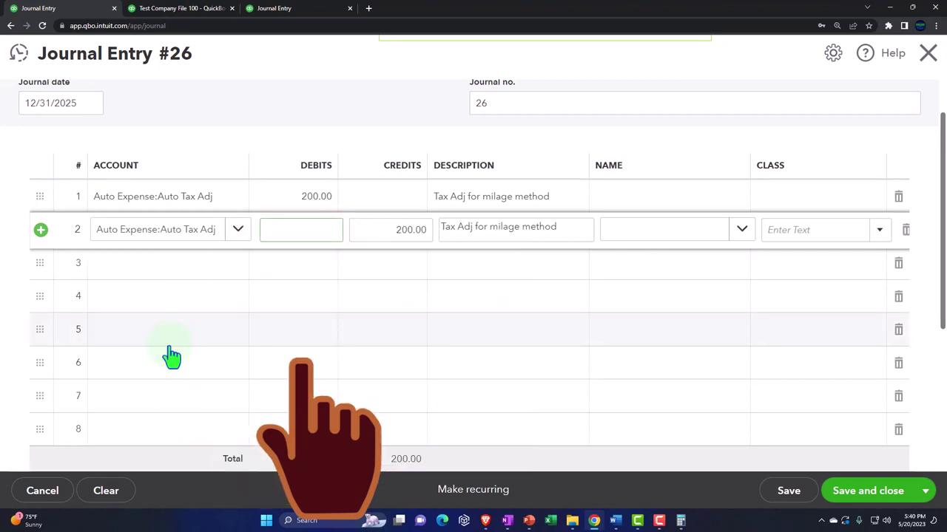
key("Tab")
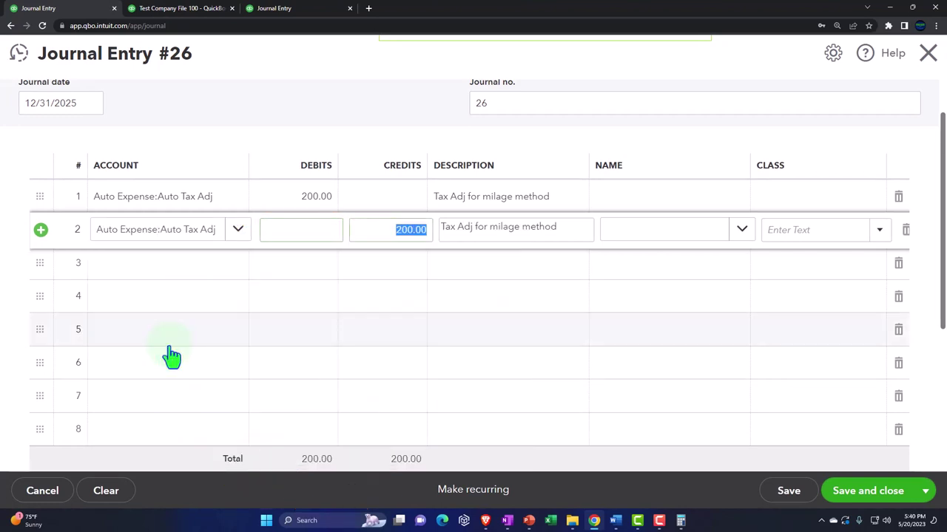
key("Tab")
key("Tab")
key("Tab")
key("Tab")
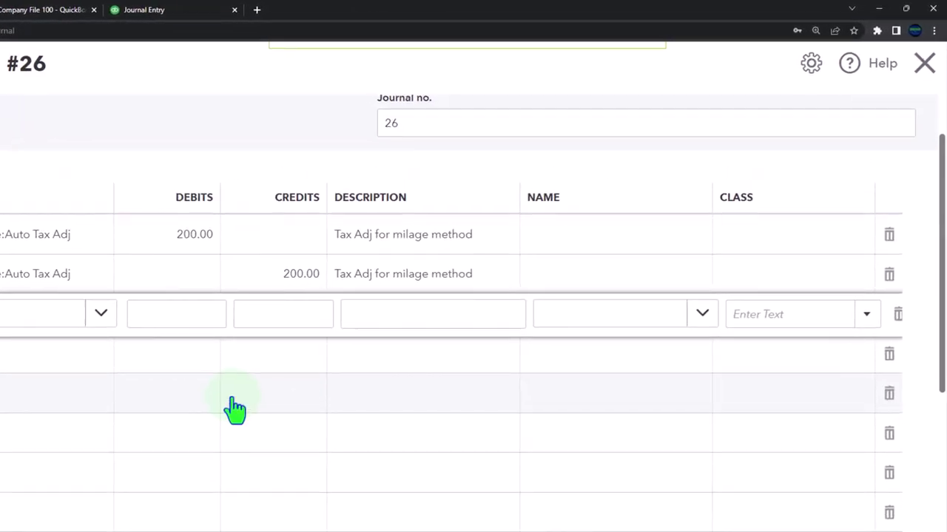
- Assign class B to the 200.00 debit line of the journal entry
left_click(295, 313)
left_click(803, 236)
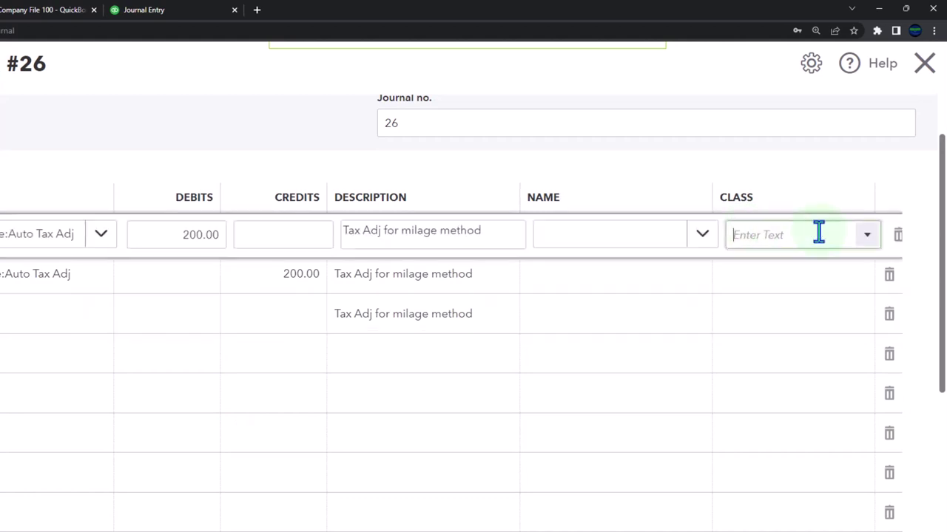
left_click(865, 237)
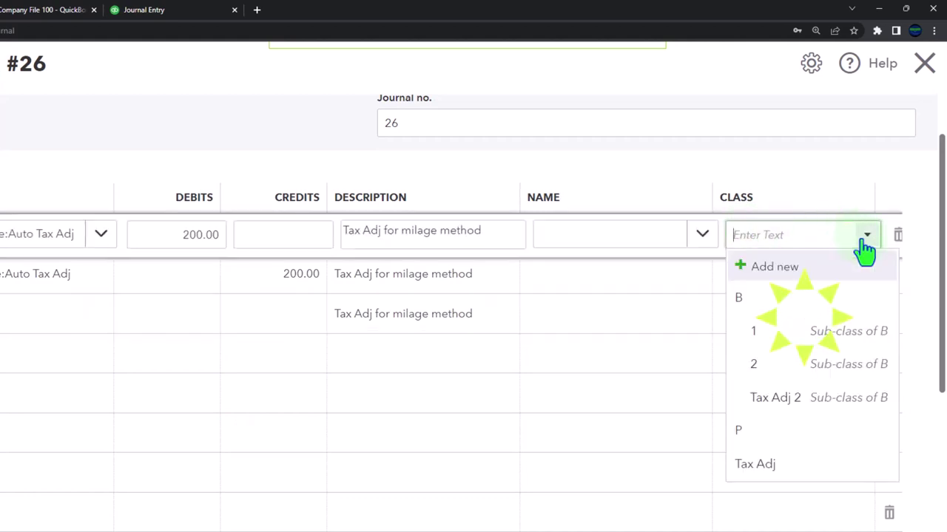
left_click(744, 303)
- Assign the Tax Adj 2 sub-class of B to the 200.00 credit line of the journal entry
left_click(752, 278)
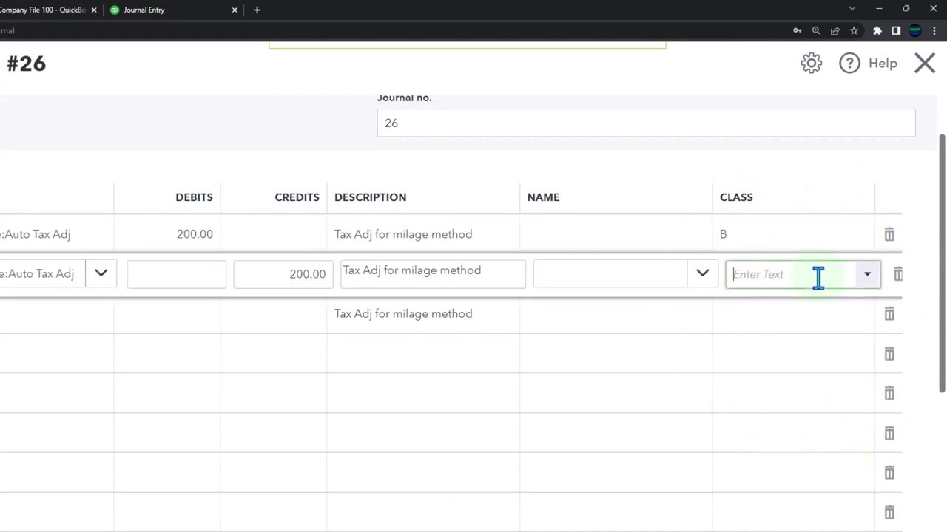
left_click(867, 276)
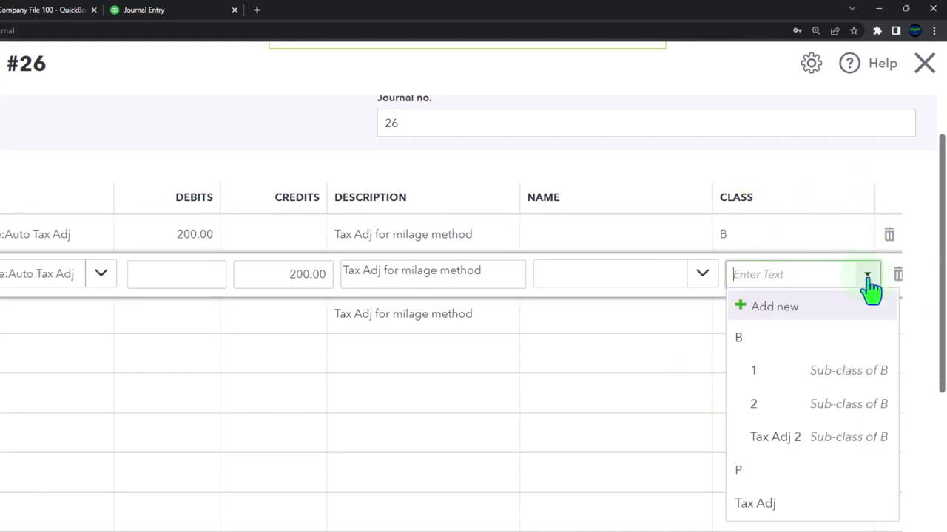
left_click(784, 440)
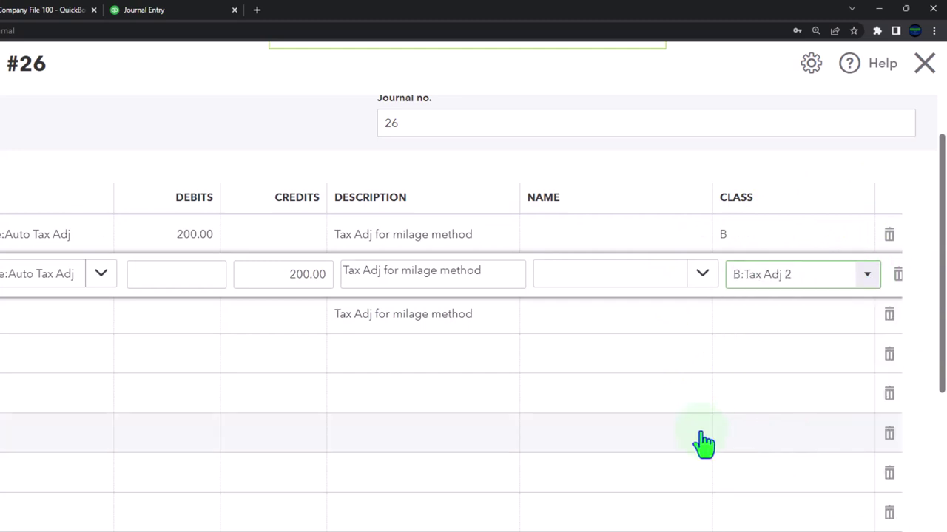
- Save and close the journal entry, accepting that some class fields are missing
left_click(102, 321)
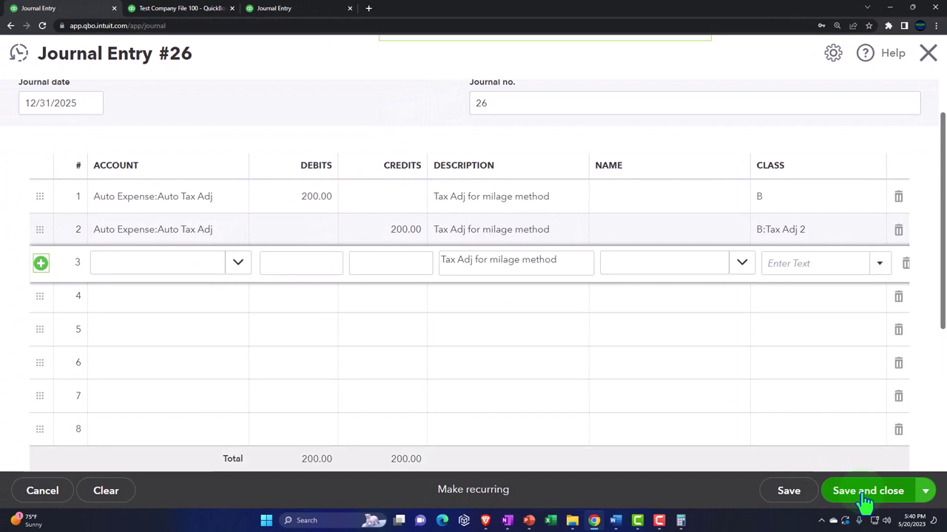
left_click(865, 496)
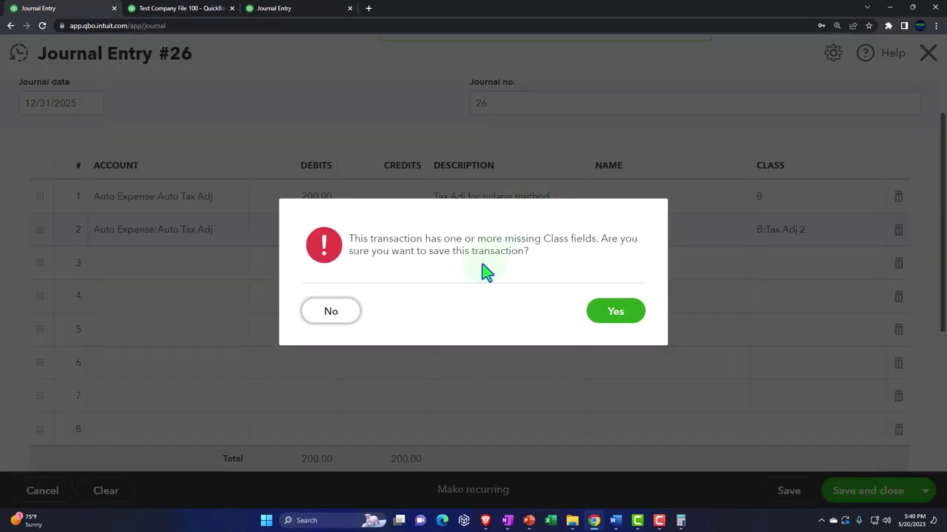
left_click(623, 313)
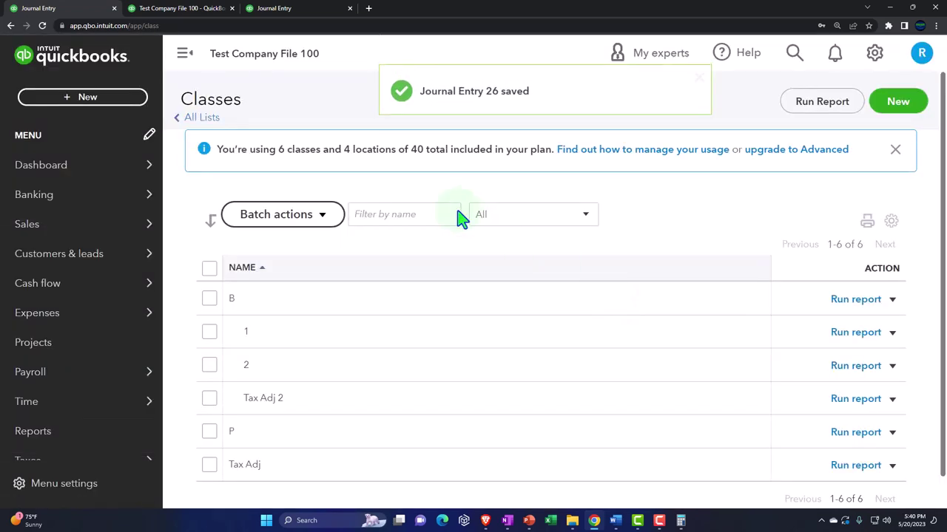
- Rerun the 2025 Profit and Loss report by class and examine the Auto Tax Adj amounts and net income across the B, Tax Adj 2 and P columns
left_click(270, 9)
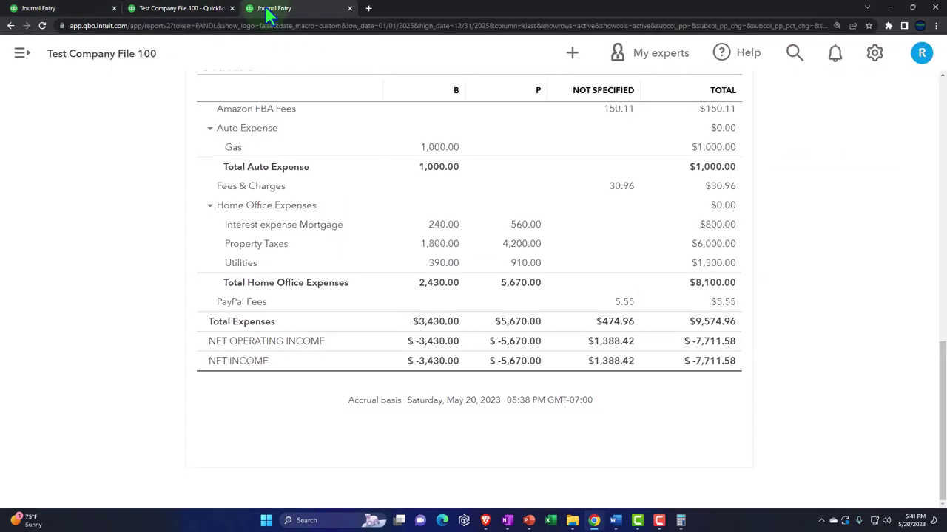
scroll(535, 236, "up", 10)
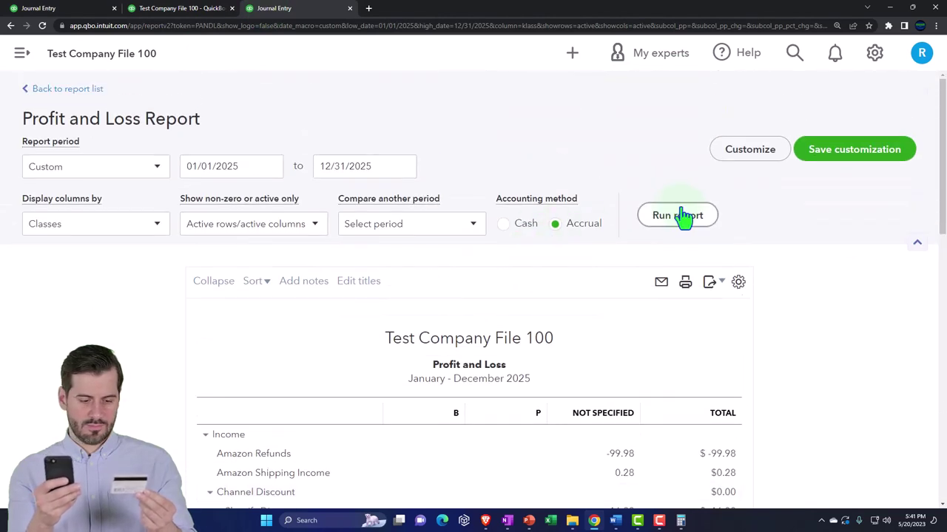
left_click(677, 215)
scroll(701, 224, "down", 3)
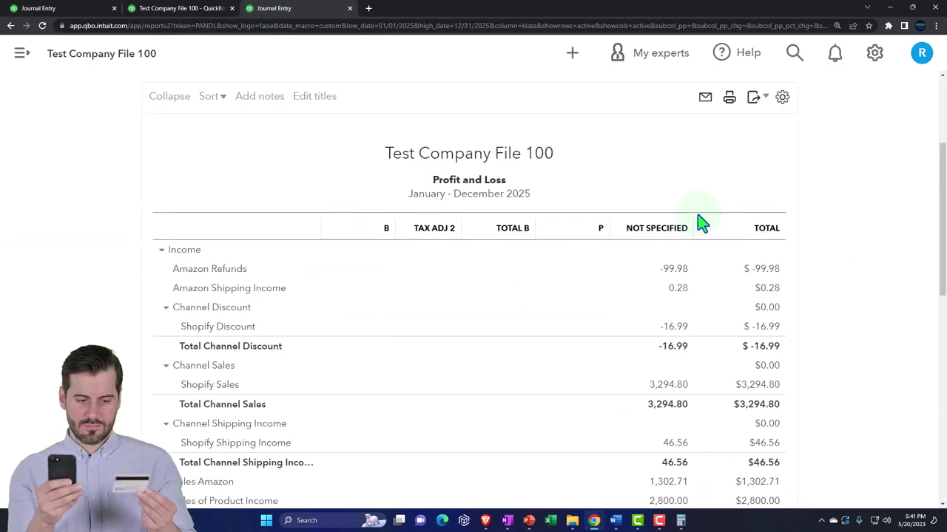
scroll(700, 225, "down", 1)
scroll(700, 224, "down", 5)
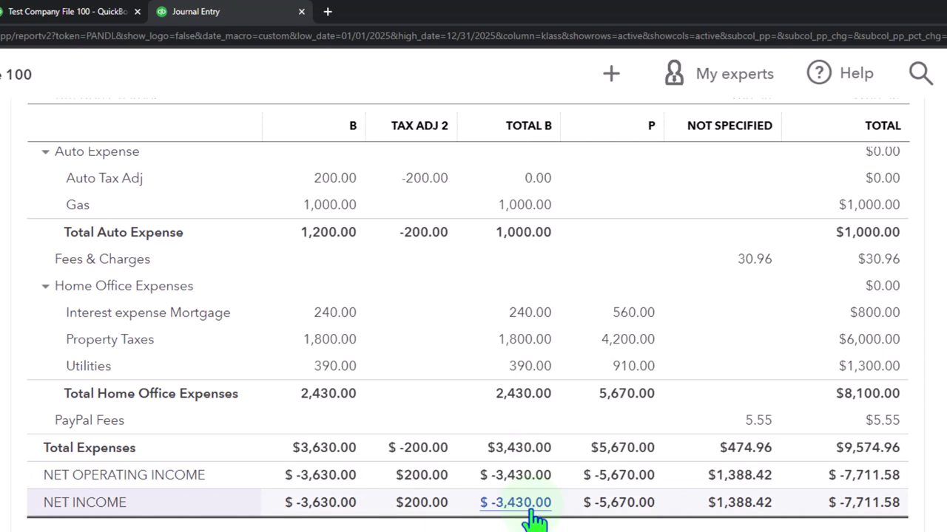
scroll(532, 518, "up", 2)
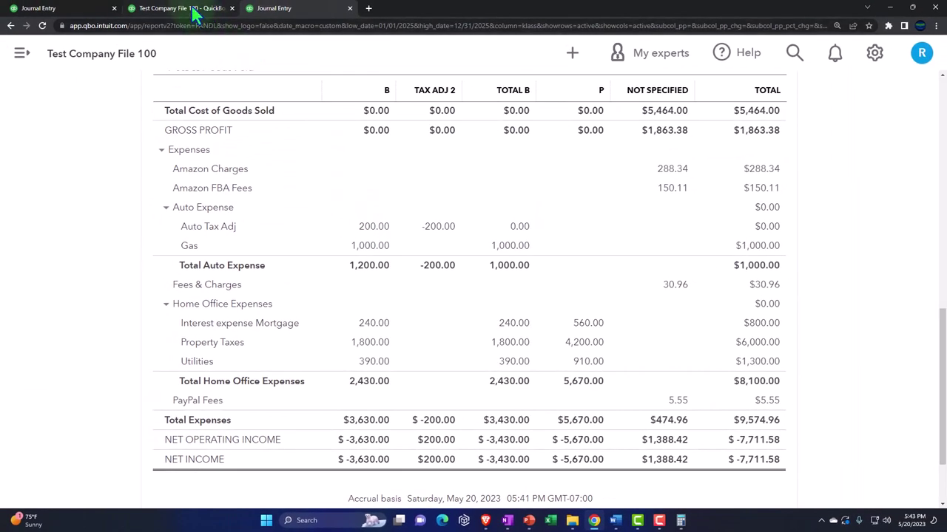
- Switch to the open Balance Sheet report
left_click(194, 10)
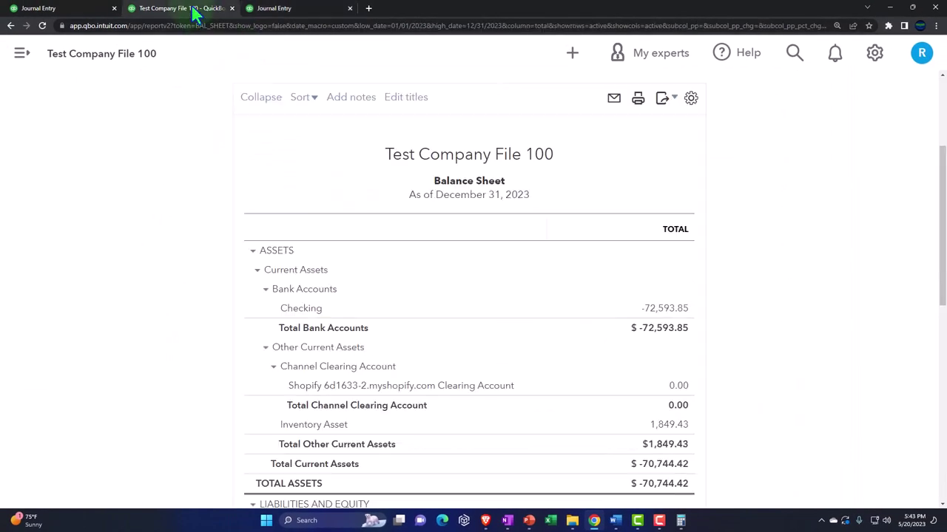